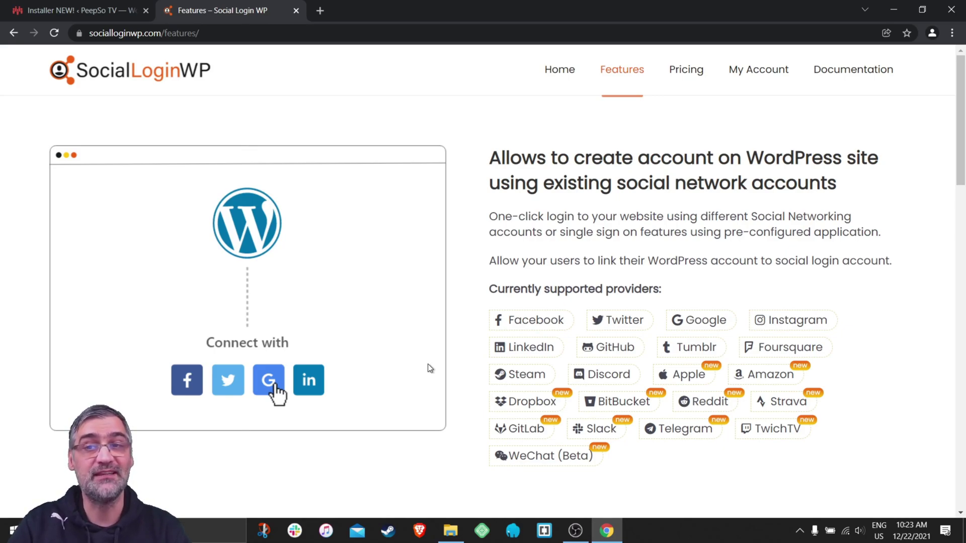
Open the Social Login WP Pricing page with licenses from 1 site at $59.00 to 100 sites at $249.00.
left_click_drag(491, 151, 850, 187)
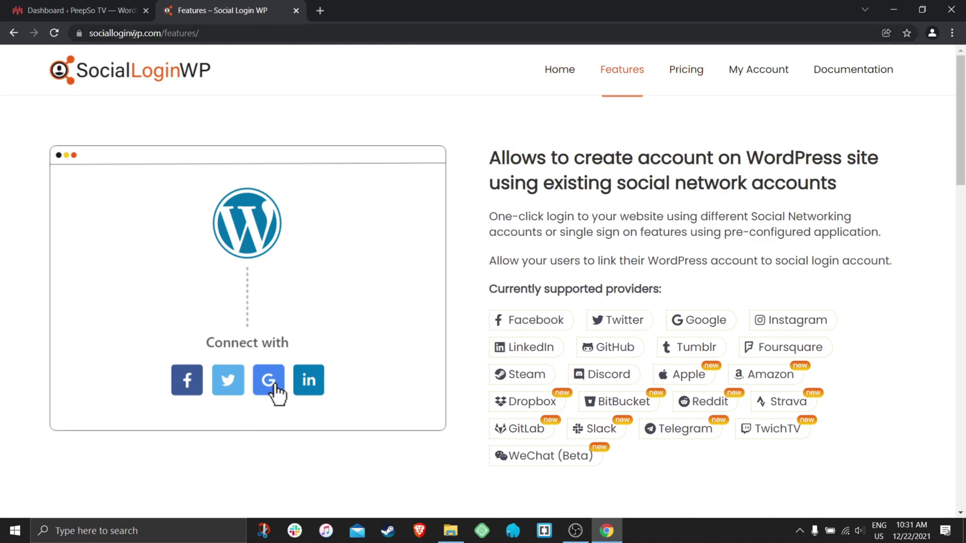
left_click(675, 70)
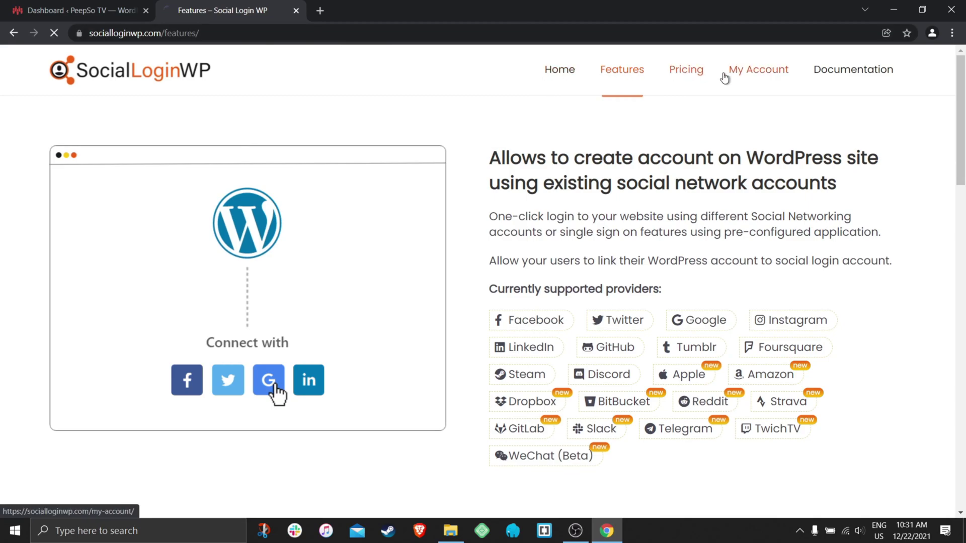
scroll(500, 134, "down", 5)
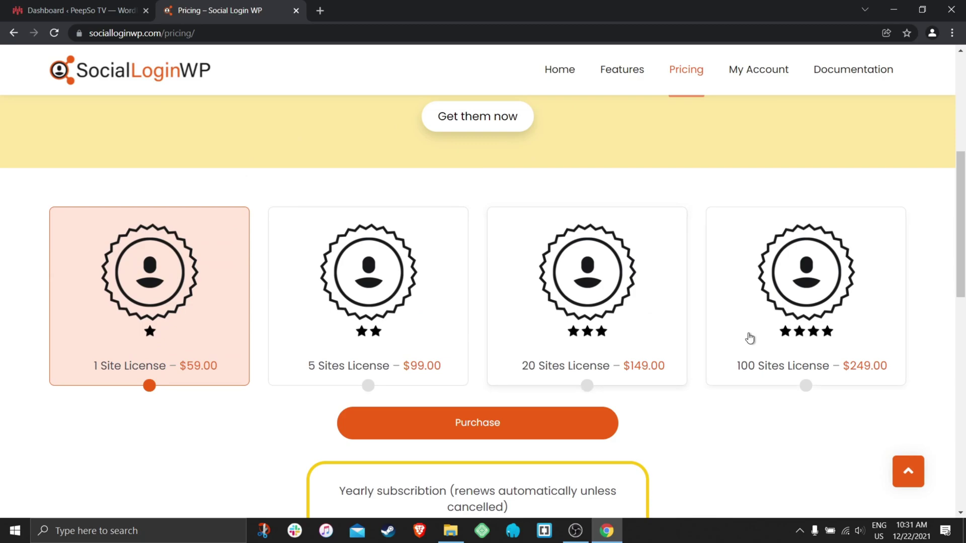
Go from the WordPress dashboard to the PeepSo Installer's plugin list.
left_click(70, 13)
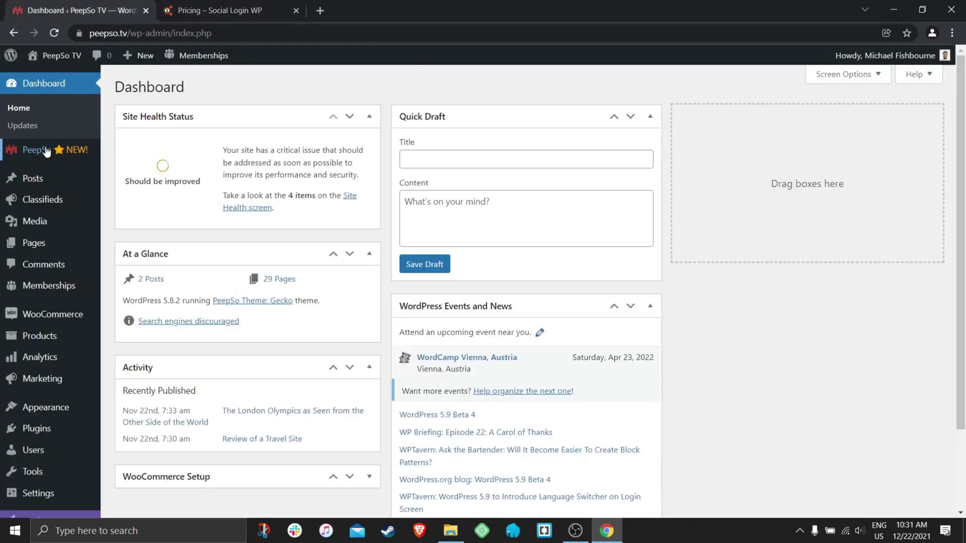
mouse_move(32, 154)
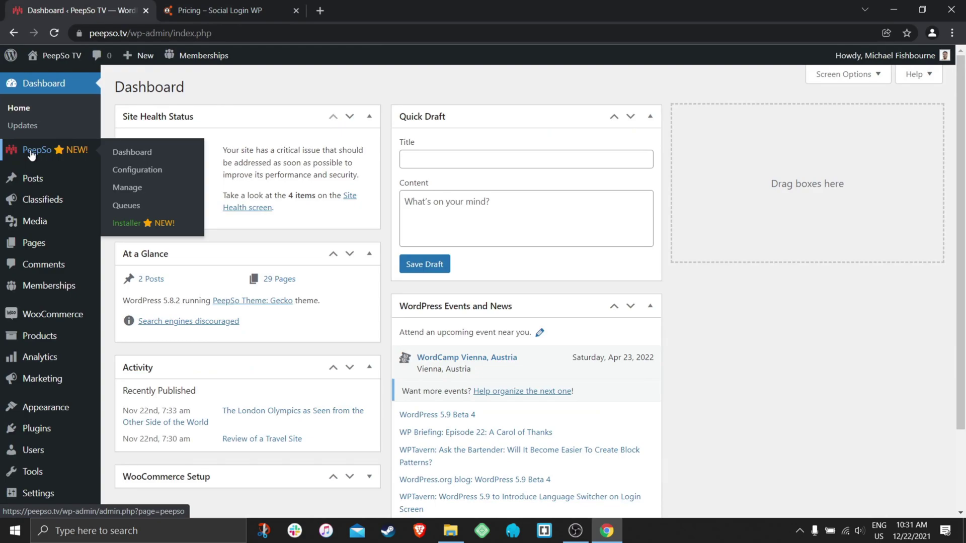
left_click(31, 154)
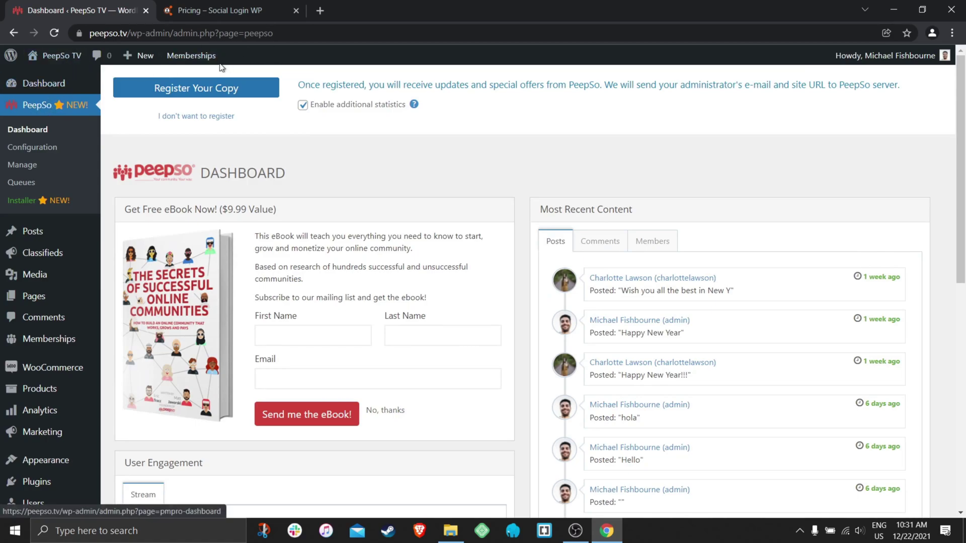
left_click(21, 200)
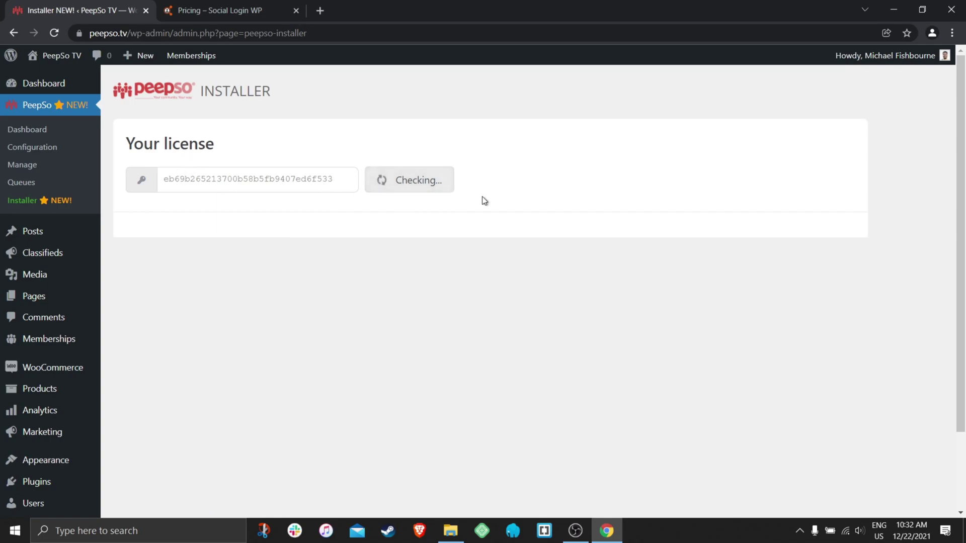
scroll(533, 201, "down", 5)
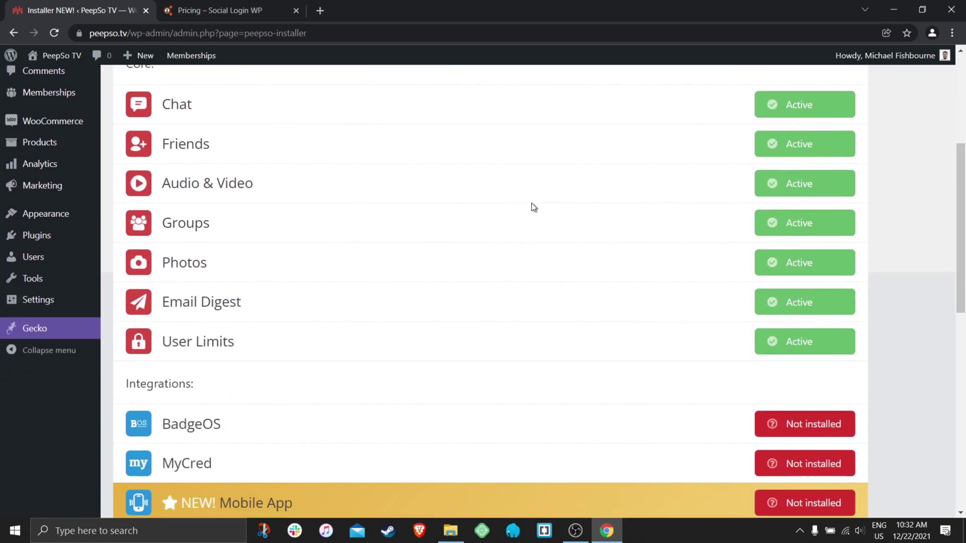
scroll(531, 204, "down", 8)
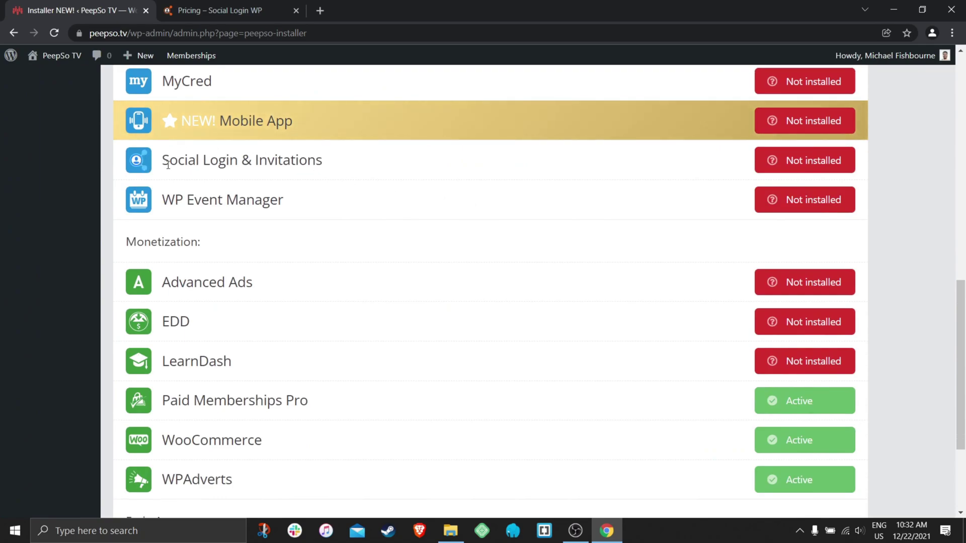
Install the Social Login & Invitations plugin and activate it.
left_click_drag(326, 164, 158, 175)
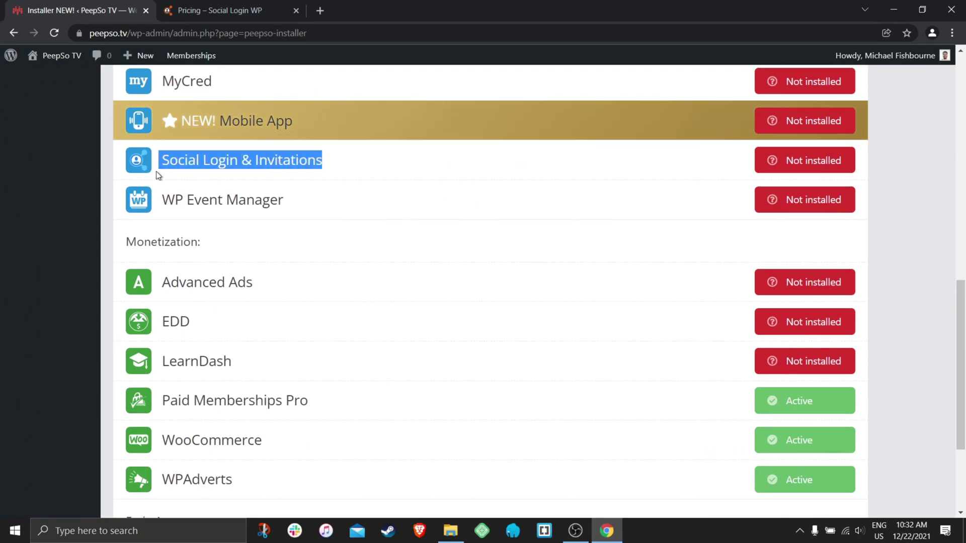
left_click(814, 161)
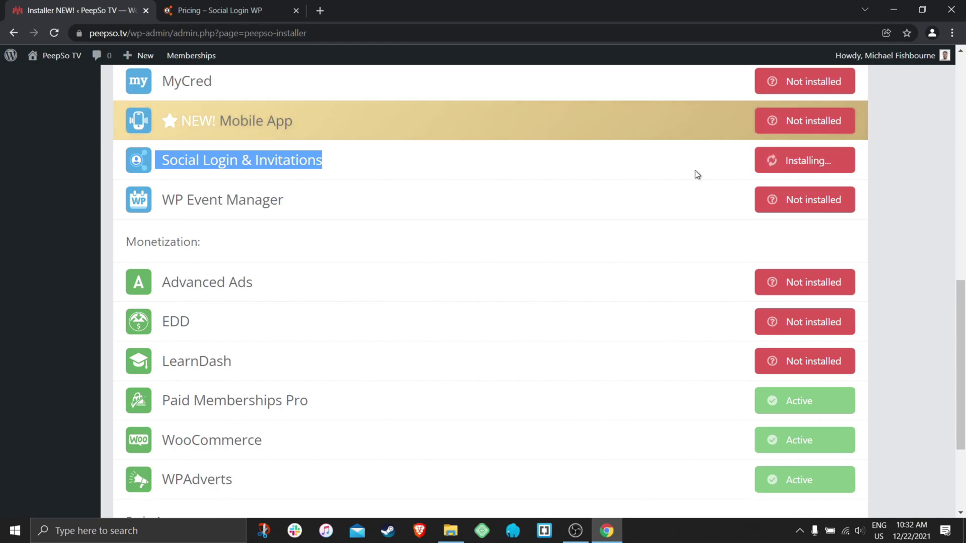
scroll(607, 224, "up", 3)
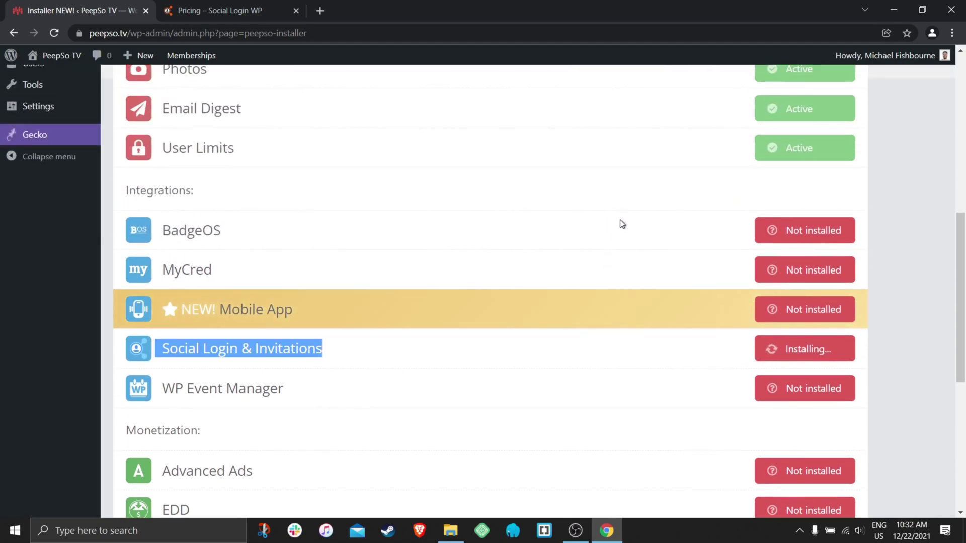
scroll(619, 229, "down", 1)
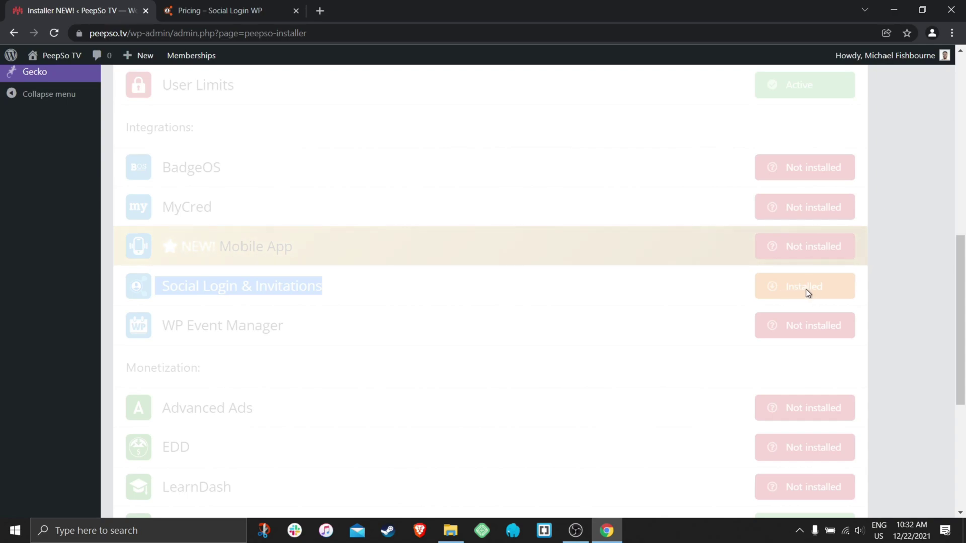
left_click(804, 290)
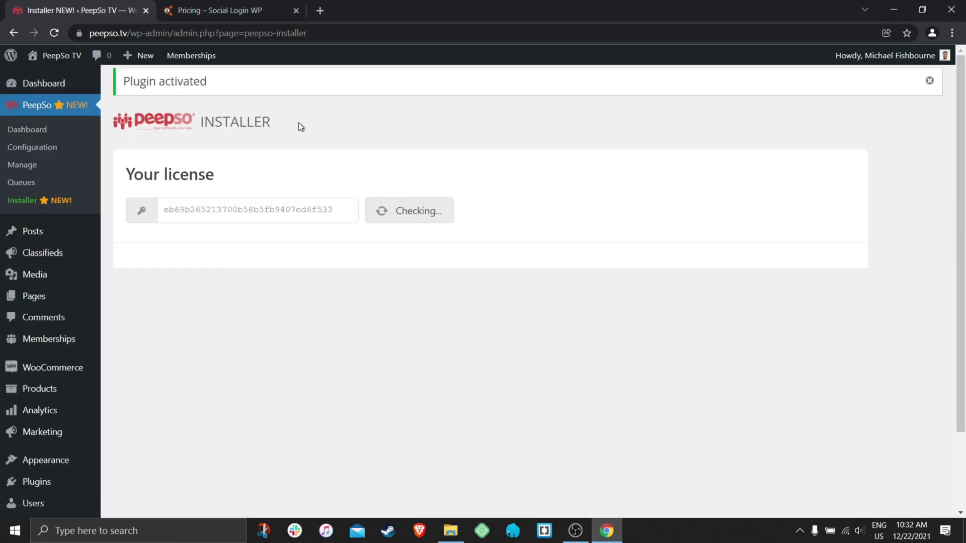
left_click_drag(219, 87, 118, 87)
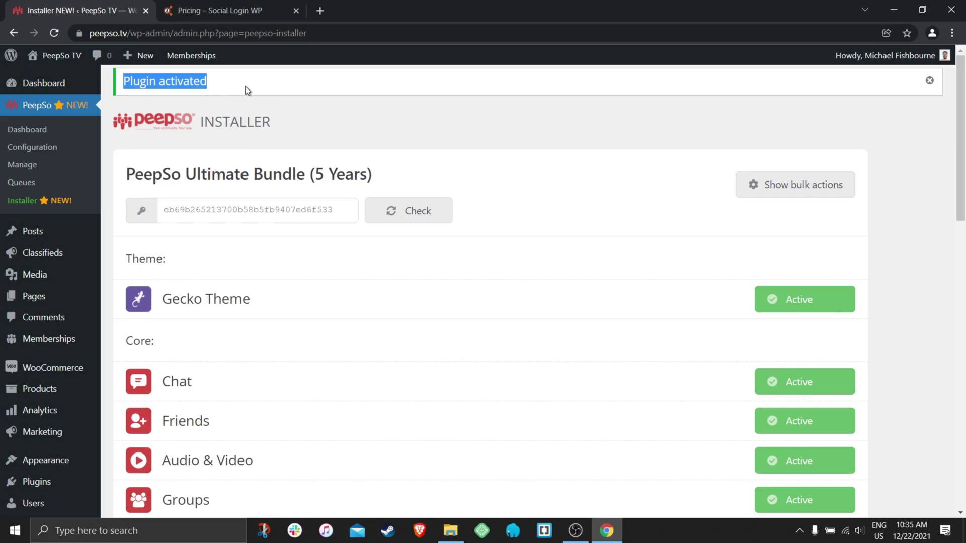
From the dashboard's Social Login notice, set Enable PeepSo integration to Yes and save.
left_click(47, 83)
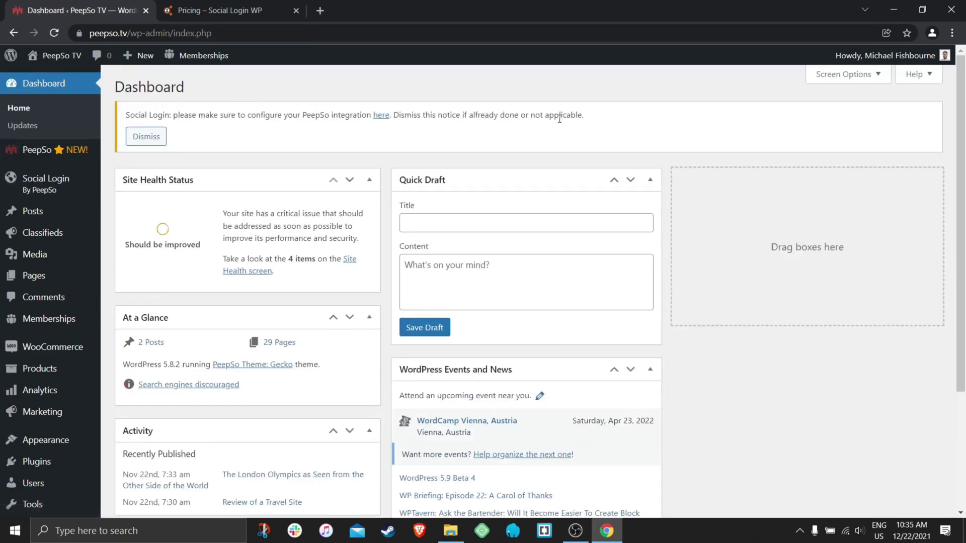
left_click_drag(576, 117, 124, 116)
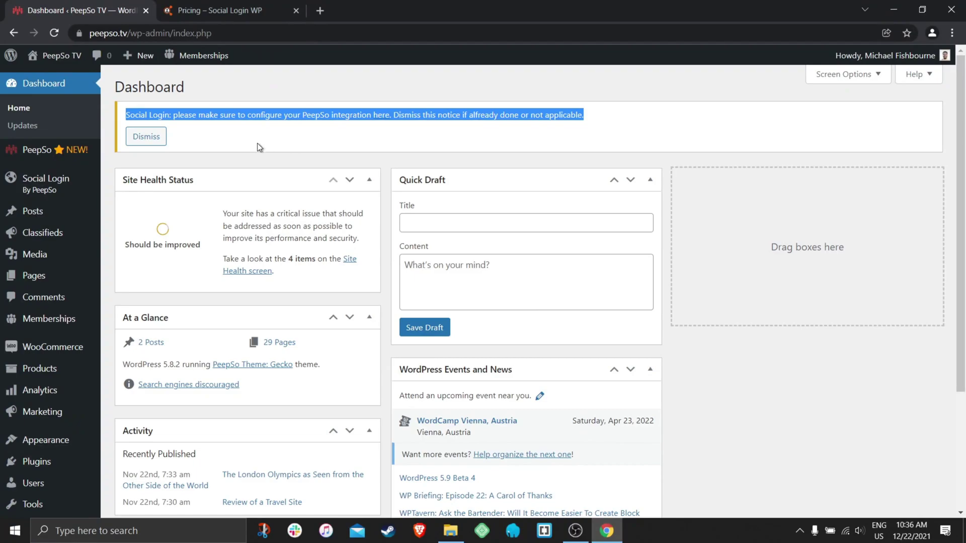
left_click(282, 134)
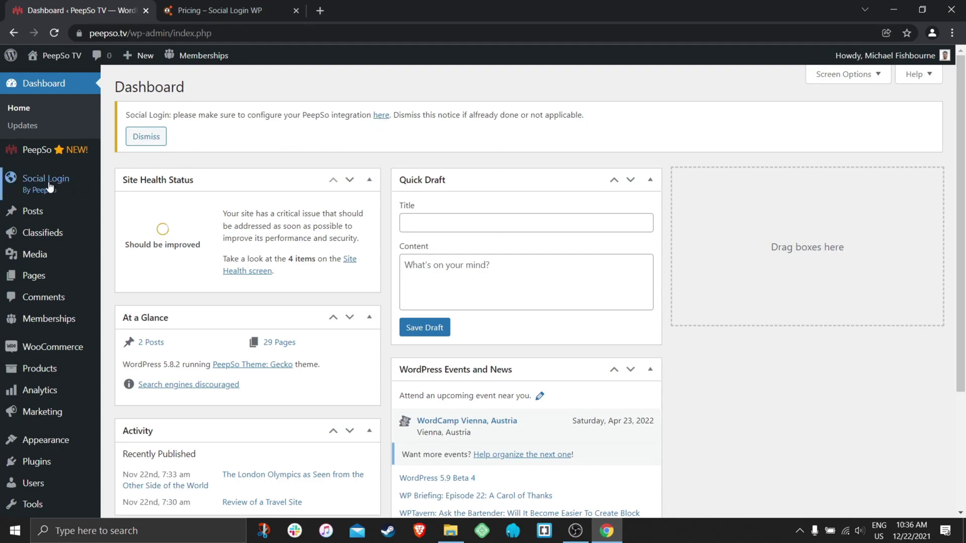
left_click(382, 117)
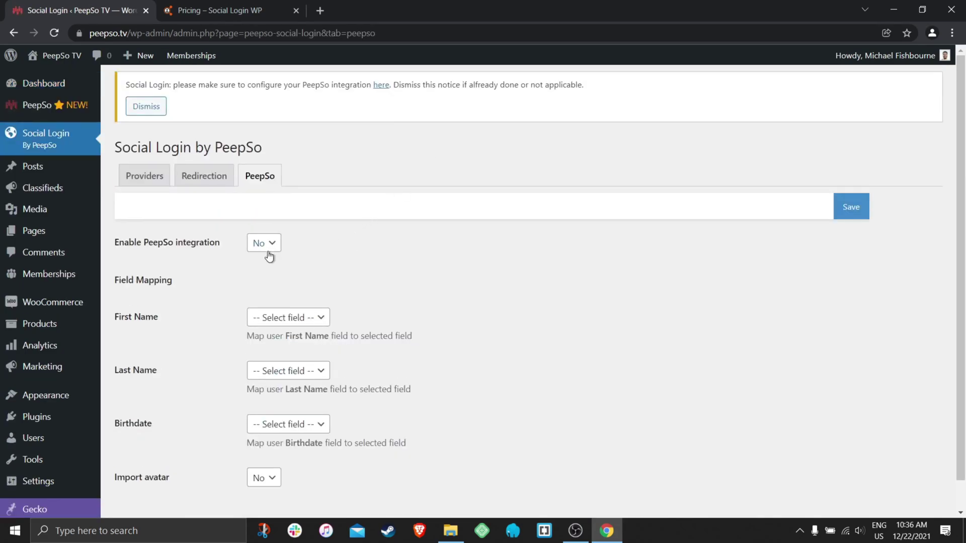
left_click(275, 246)
scroll(459, 271, "down", 1)
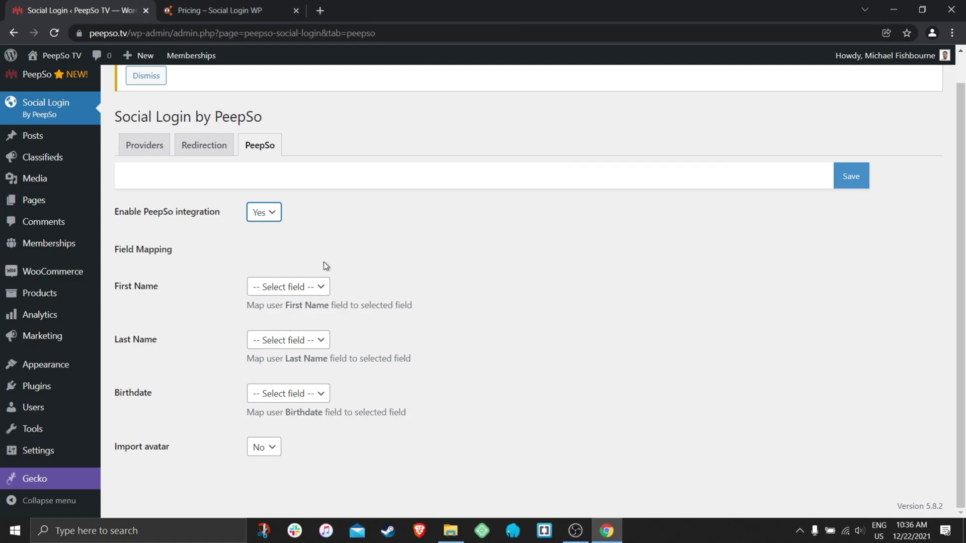
left_click(858, 182)
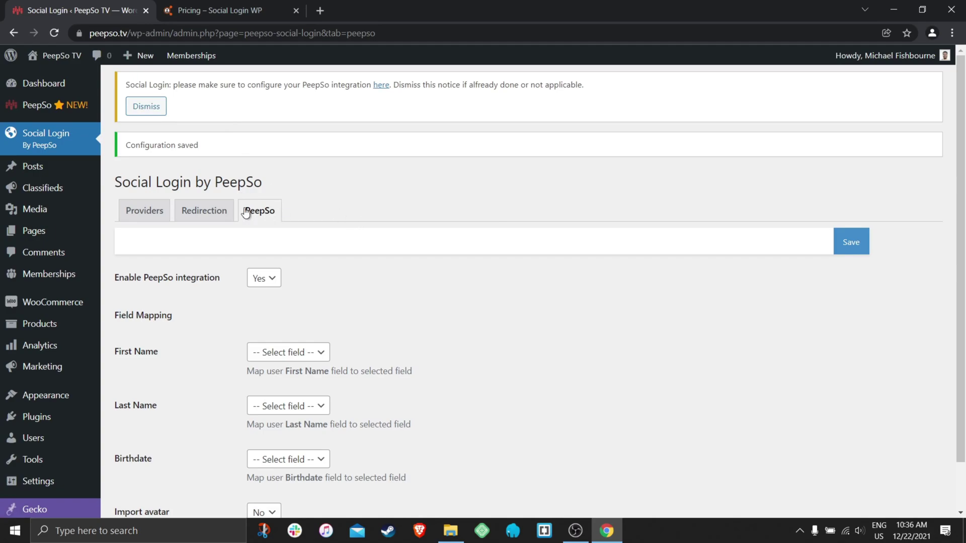
On the Providers tab, enable the Amazon and Apple login providers.
left_click(144, 210)
scroll(448, 204, "down", 1)
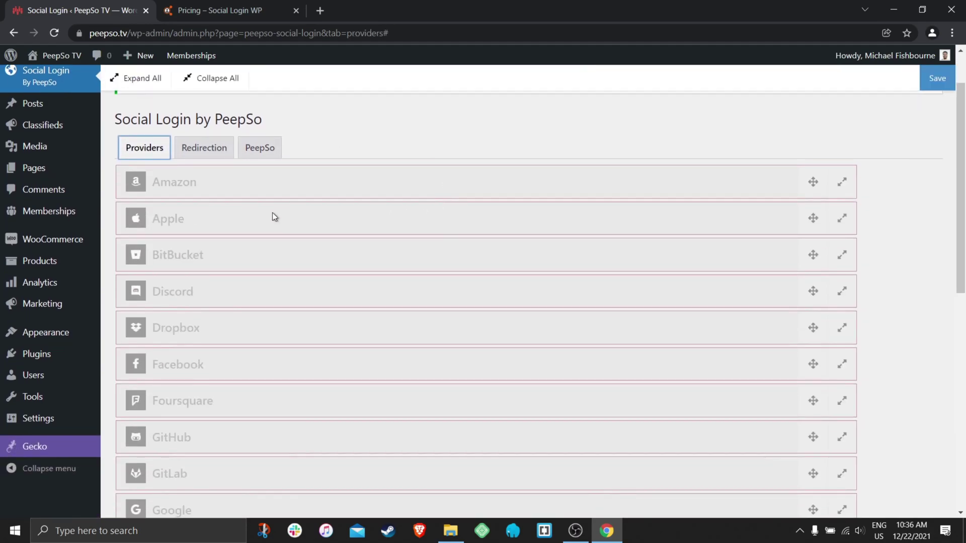
left_click(291, 185)
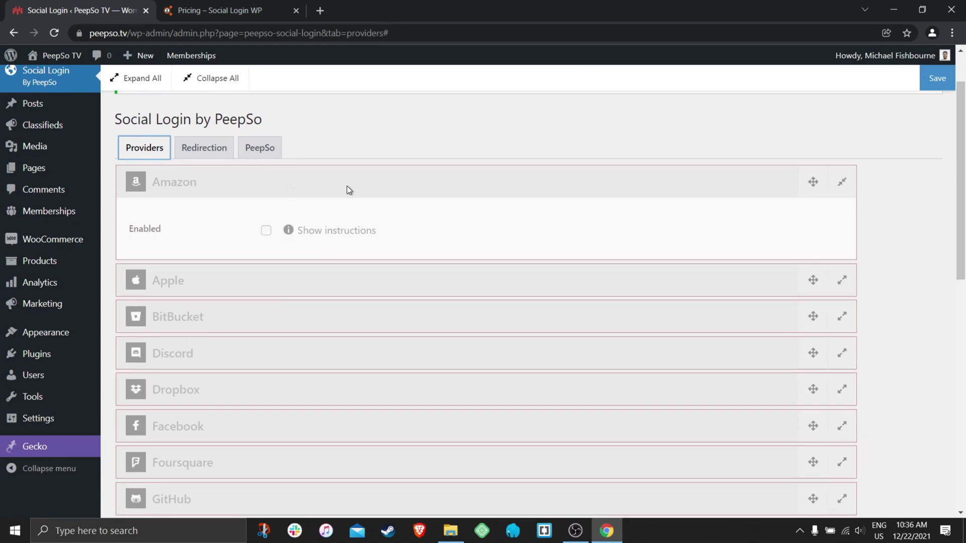
left_click(265, 231)
scroll(400, 234, "down", 1)
scroll(400, 234, "down", 5)
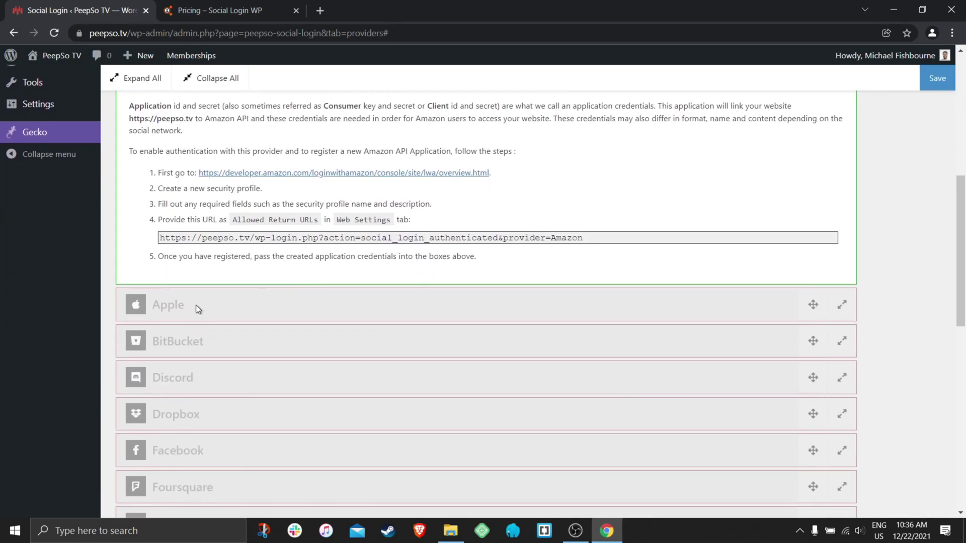
left_click(239, 312)
left_click(265, 353)
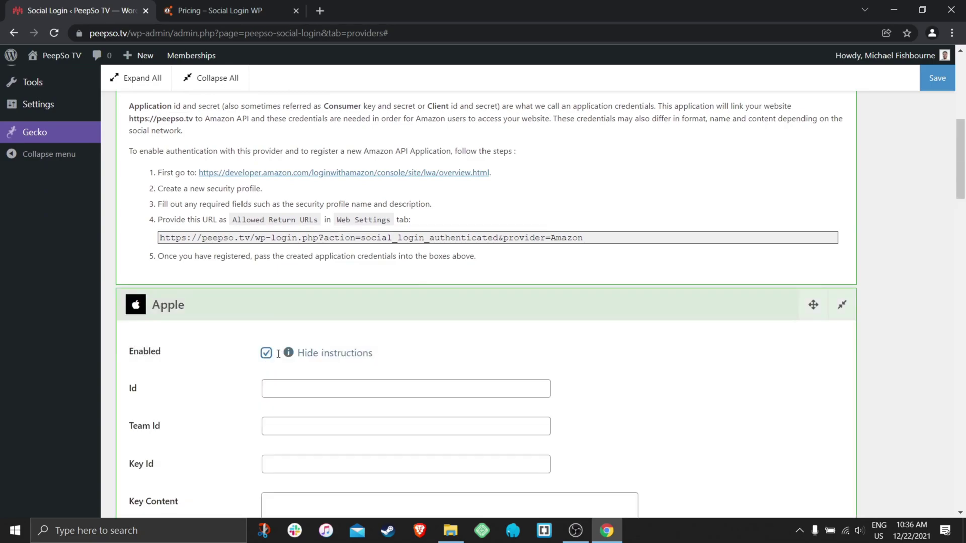
Enable BitBucket as well and save the provider configuration.
scroll(427, 343, "down", 7)
scroll(408, 336, "down", 15)
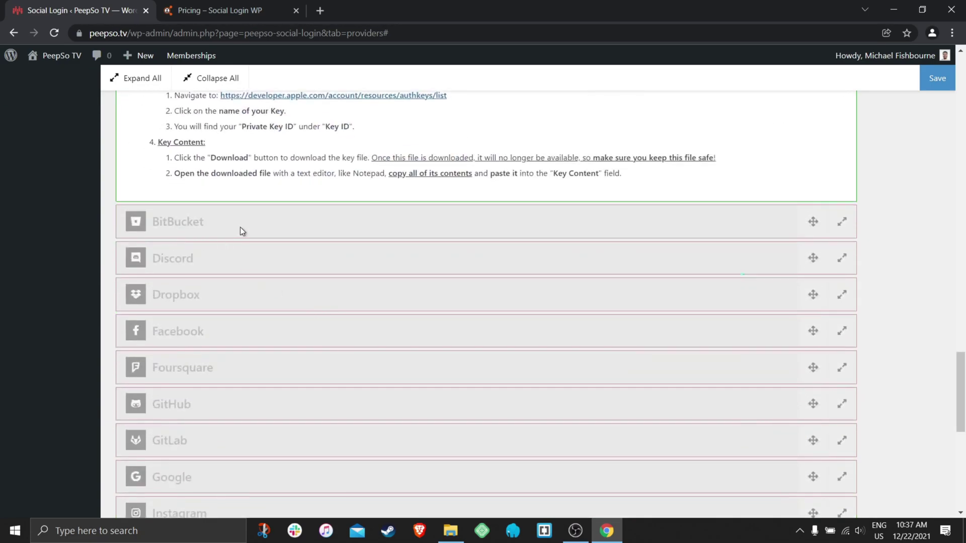
left_click(242, 231)
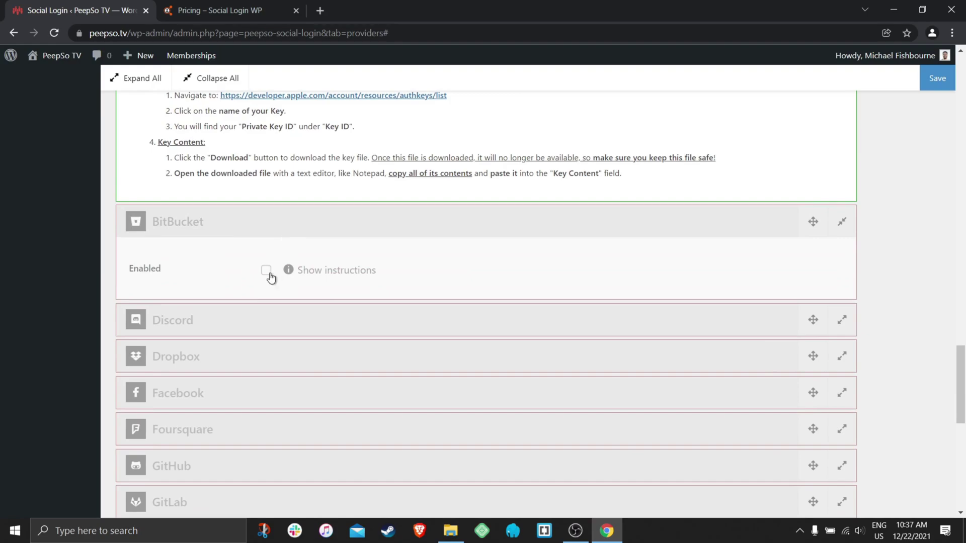
left_click(269, 275)
scroll(629, 307, "up", 3)
left_click(940, 85)
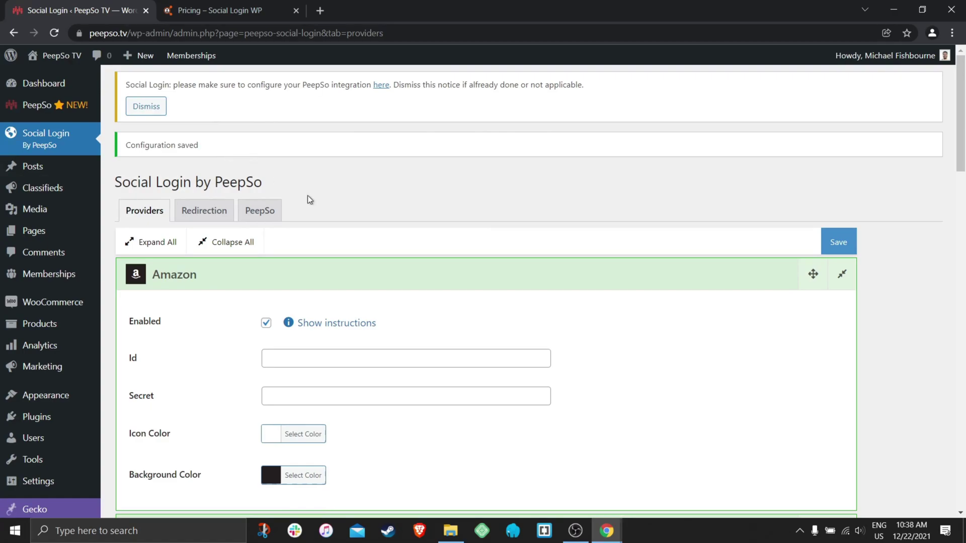
mouse_move(609, 530)
left_click(682, 481)
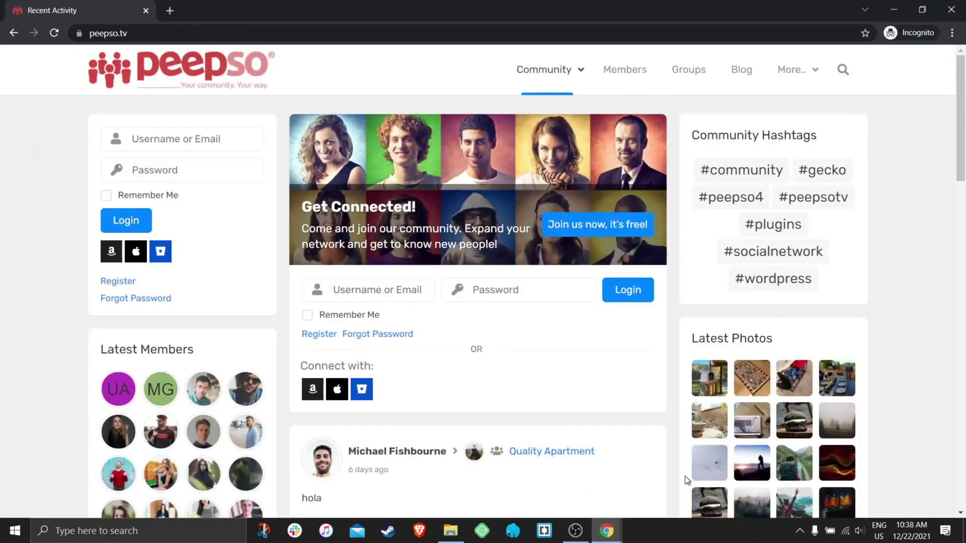
left_click(54, 34)
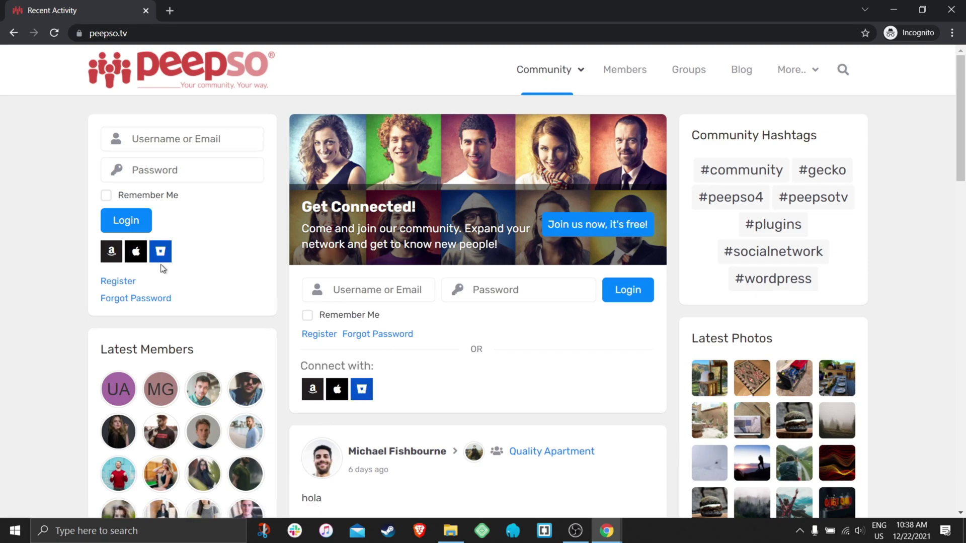
mouse_move(607, 537)
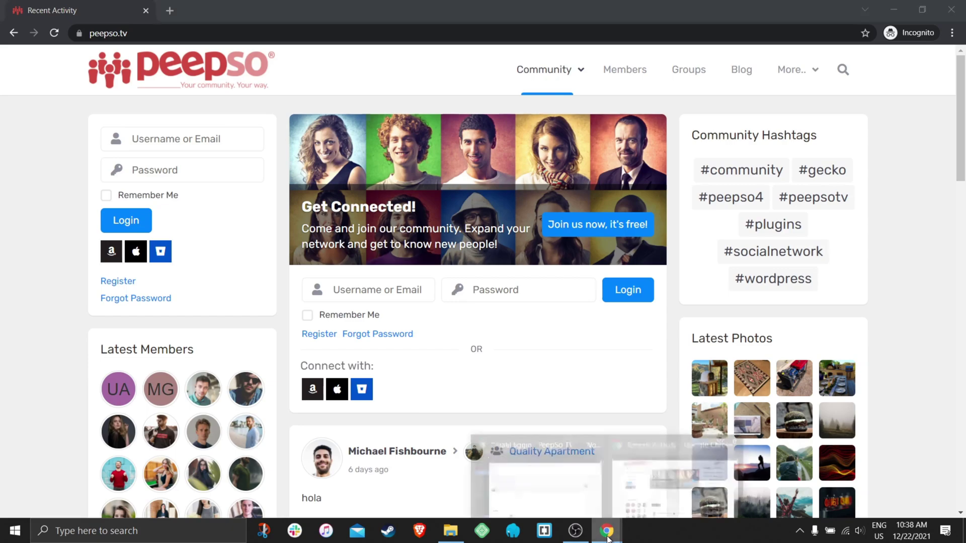
Bring the admin window forward to the PeepSo tab's Field Mapping section.
left_click(571, 478)
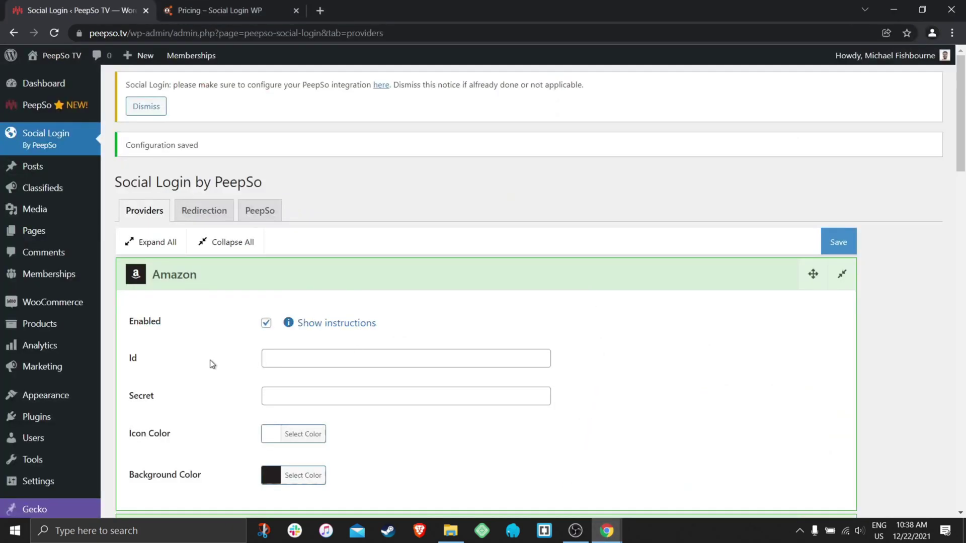
scroll(209, 360, "down", 2)
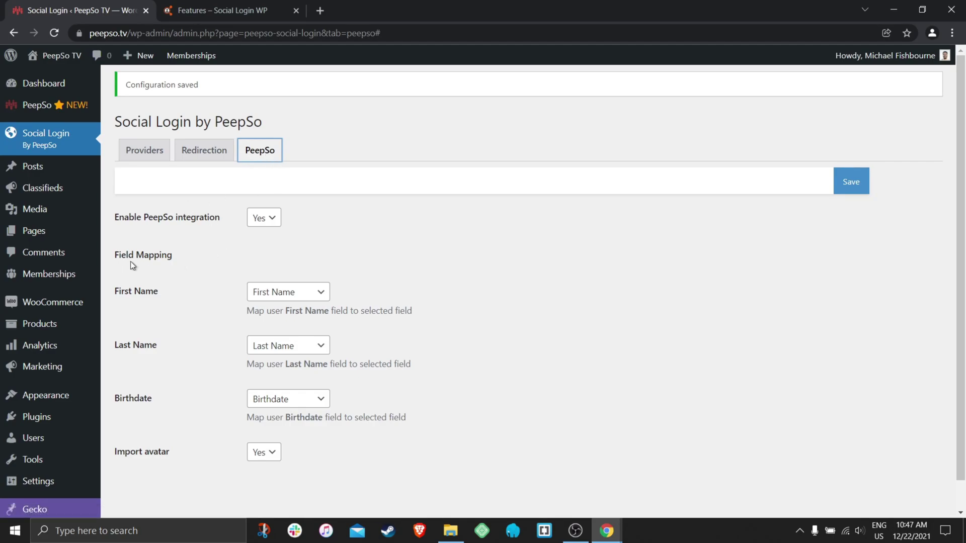
left_click_drag(184, 257, 116, 261)
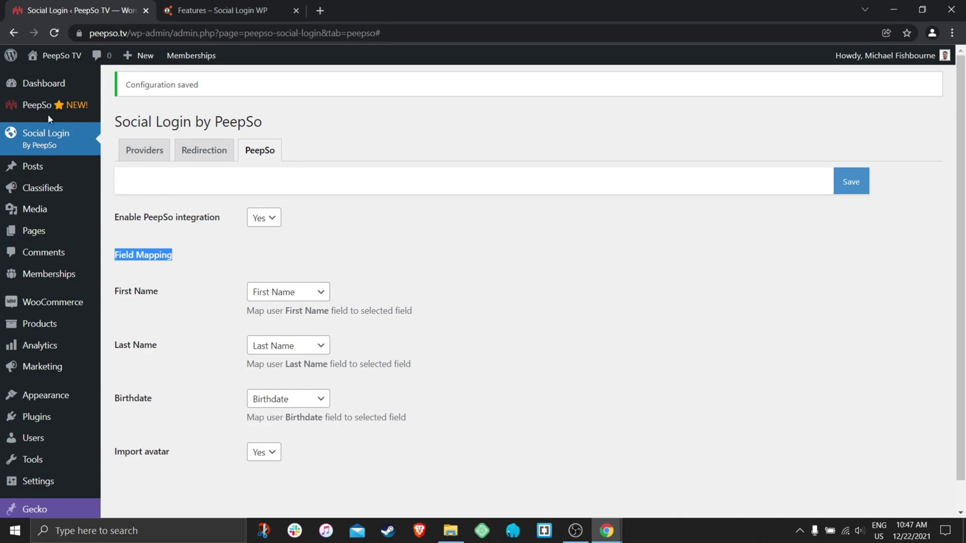
Open PeepSo Manage in a new tab to view the Profile Fields list, then return to Social Login.
mouse_move(45, 107)
right_click(134, 143)
left_click(161, 150)
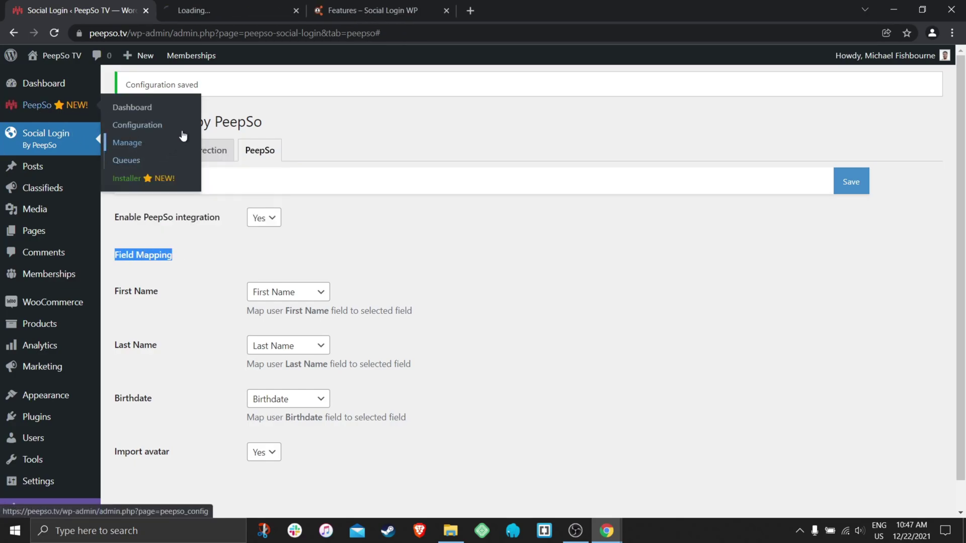
left_click(229, 10)
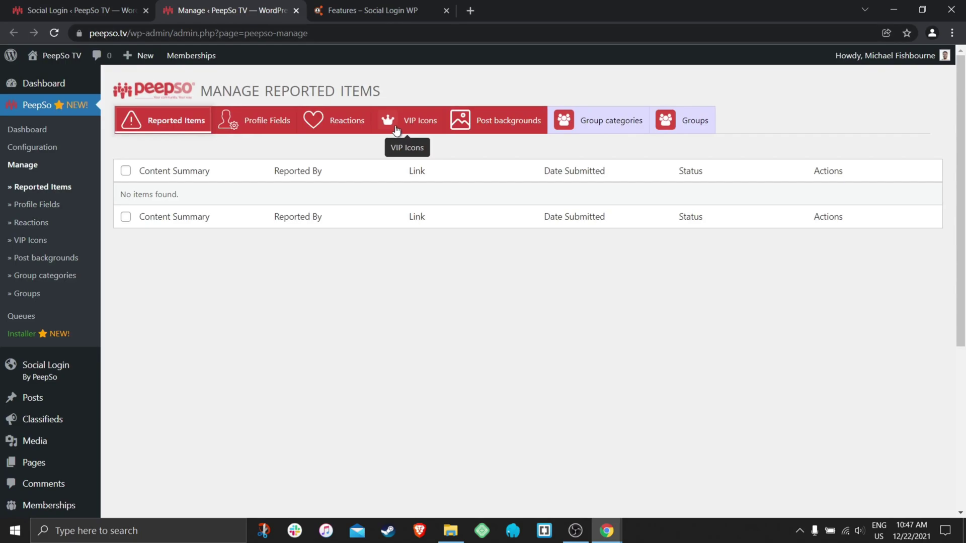
left_click(254, 129)
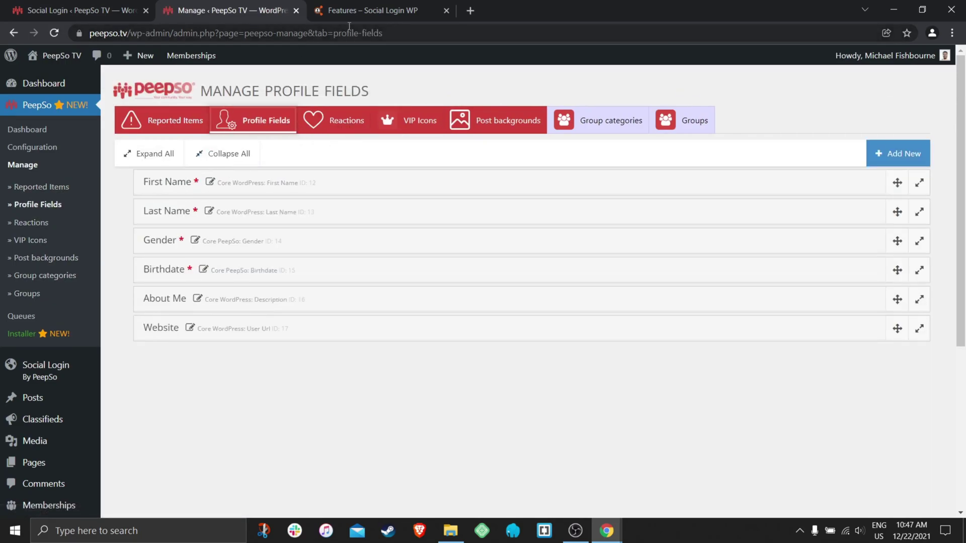
left_click(101, 14)
left_click(232, 262)
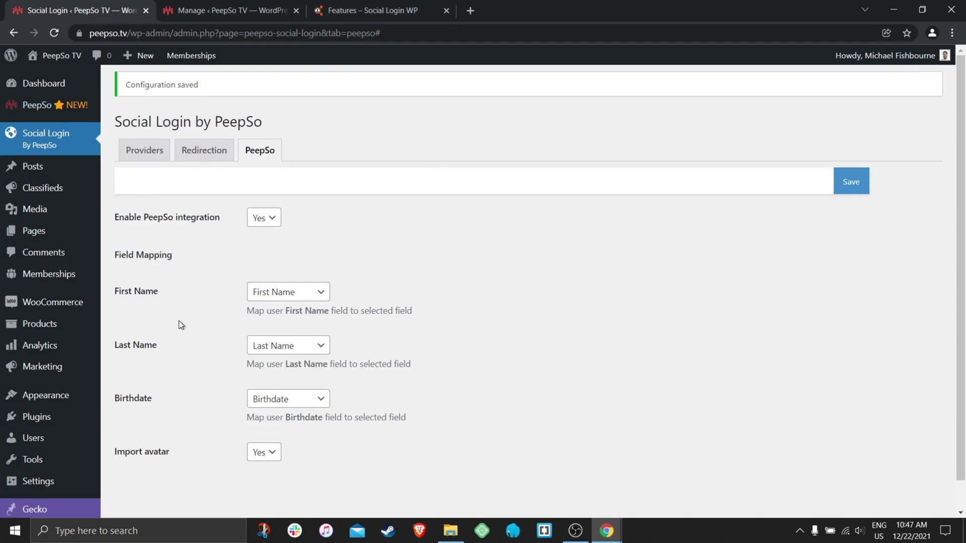
left_click(250, 14)
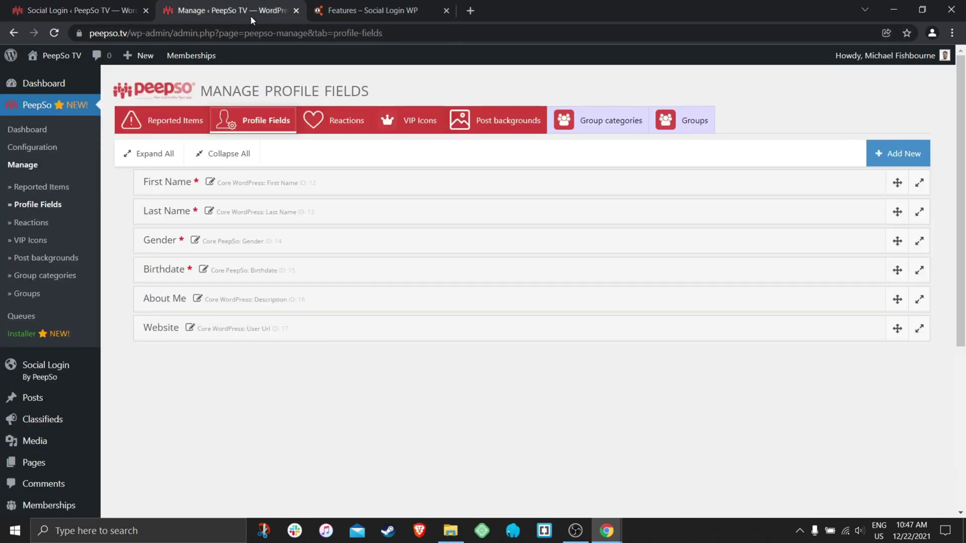
left_click(100, 11)
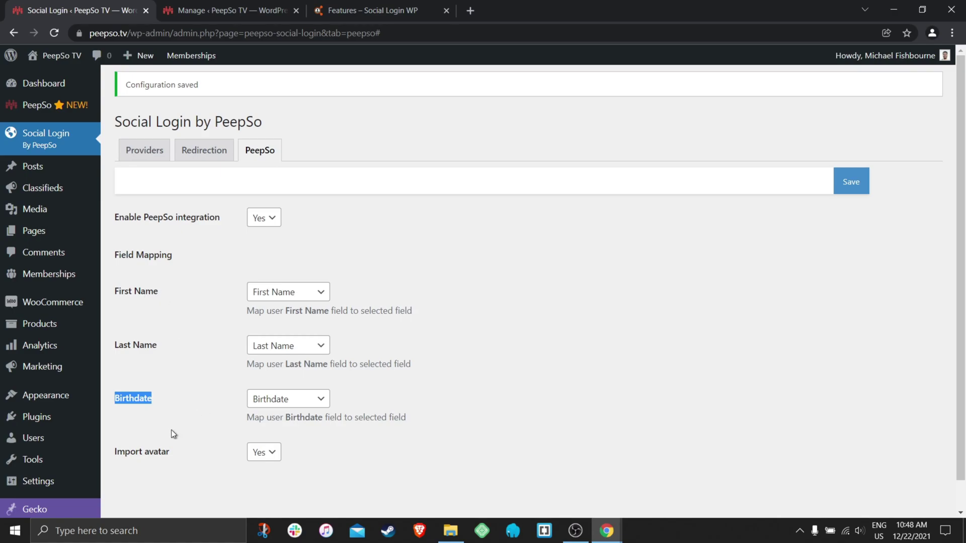
Try the Import avatar options and point out the field mapping settings.
left_click(273, 453)
left_click(272, 470)
left_click(264, 453)
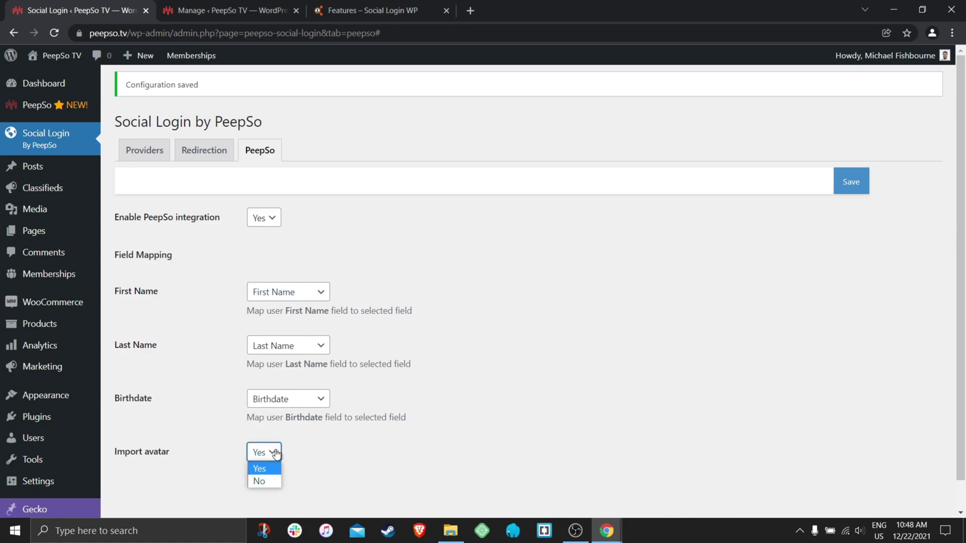
left_click(268, 479)
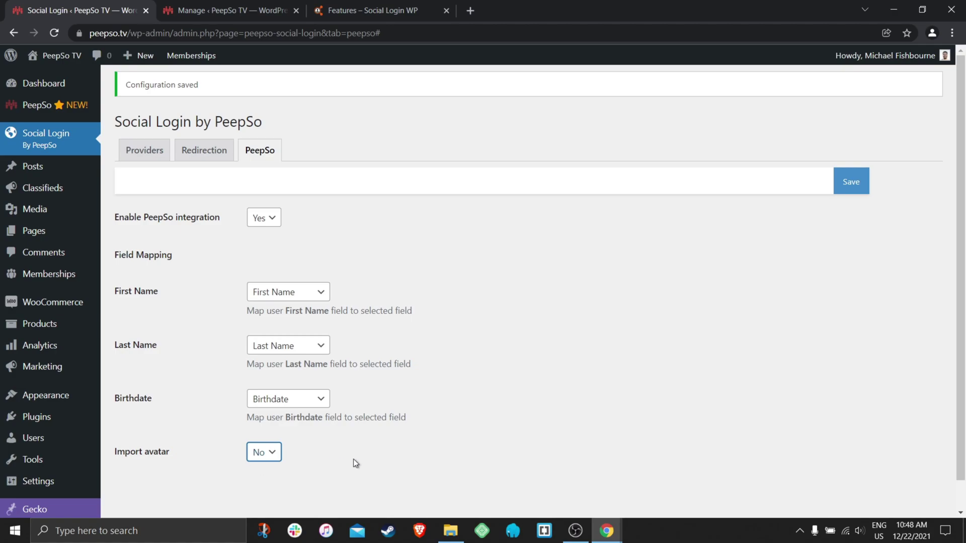
left_click(394, 452)
left_click_drag(114, 290, 188, 452)
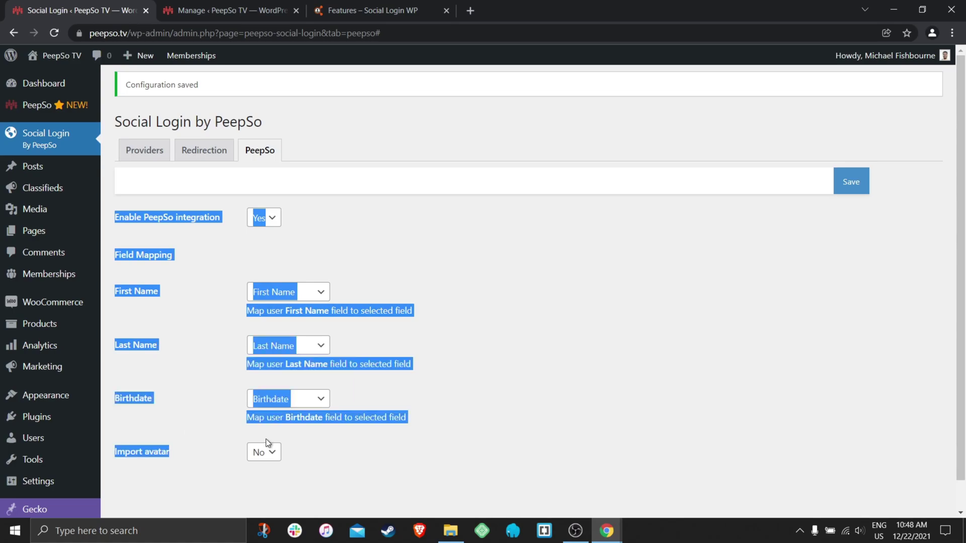
left_click(382, 452)
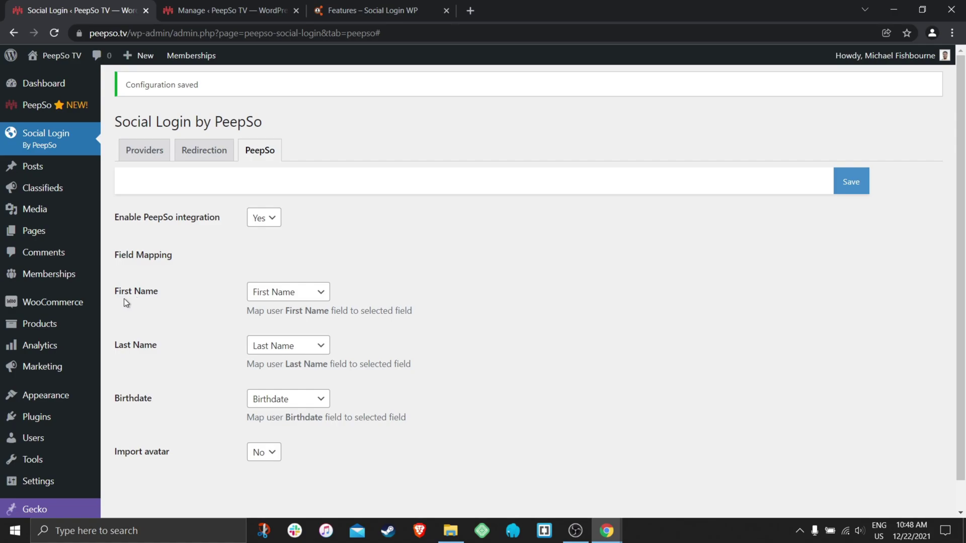
Keep First Name, Last Name and Birthdate mapped to their matching profile fields.
left_click_drag(163, 297, 117, 294)
left_click(321, 297)
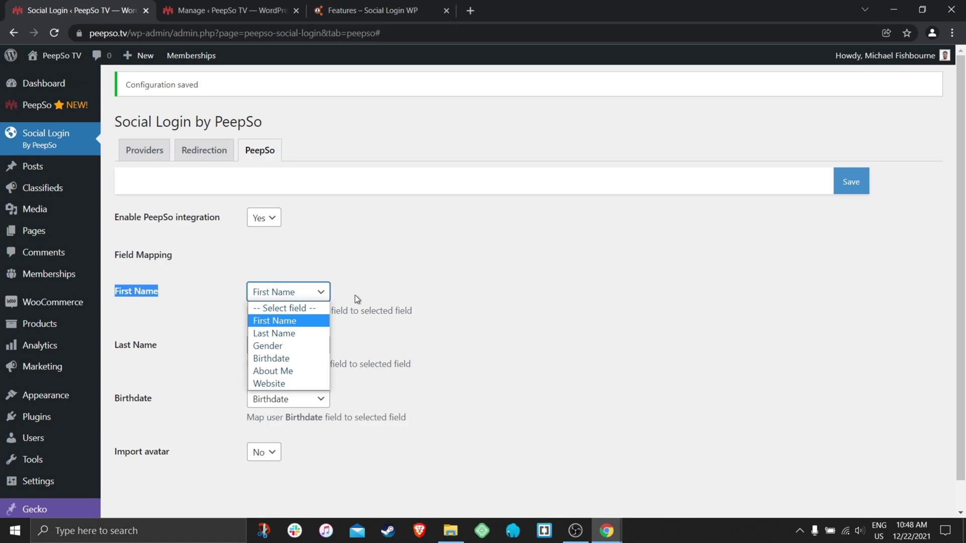
left_click(264, 322)
left_click_drag(161, 351, 108, 349)
left_click(324, 351)
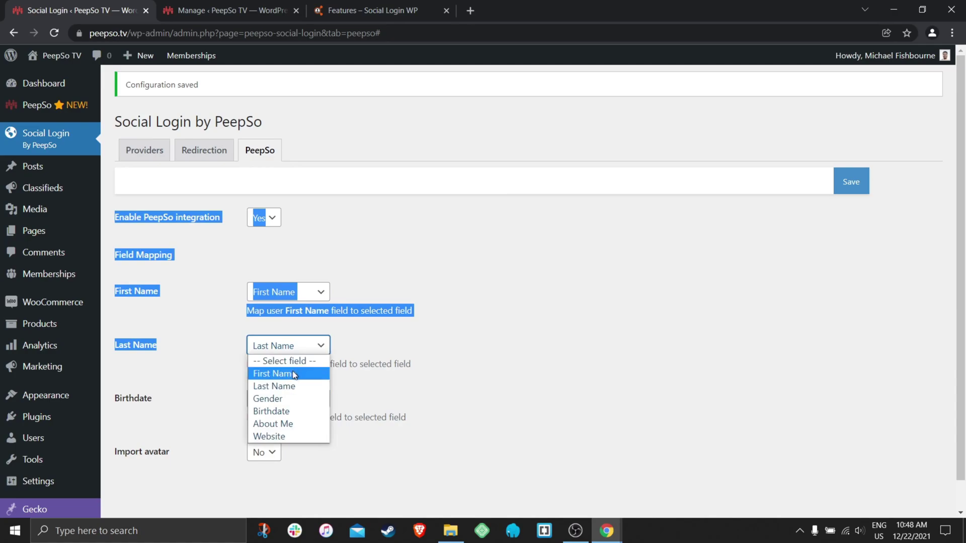
left_click(272, 385)
left_click_drag(200, 384, 114, 403)
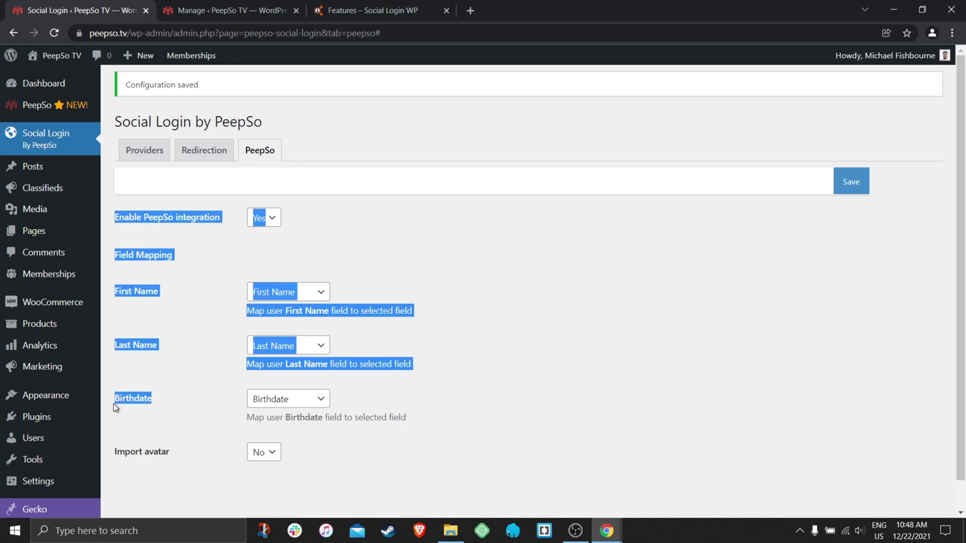
left_click(323, 400)
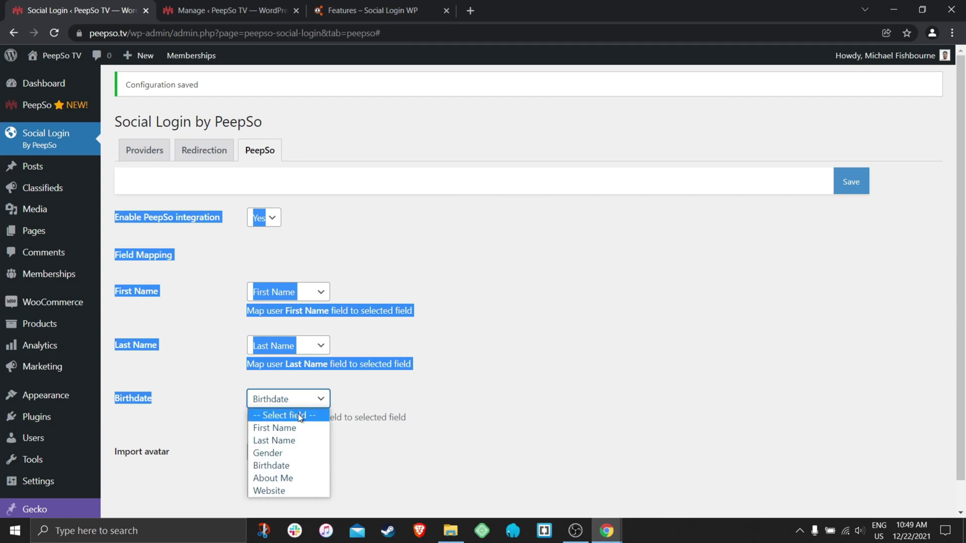
left_click(276, 464)
left_click(216, 405)
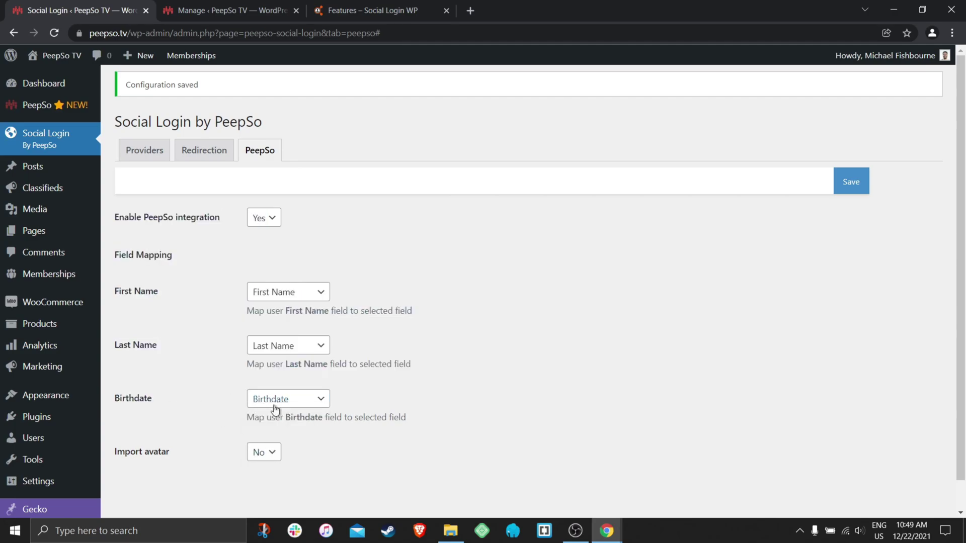
Set Import avatar back to Yes and save the PeepSo integration settings.
left_click(278, 460)
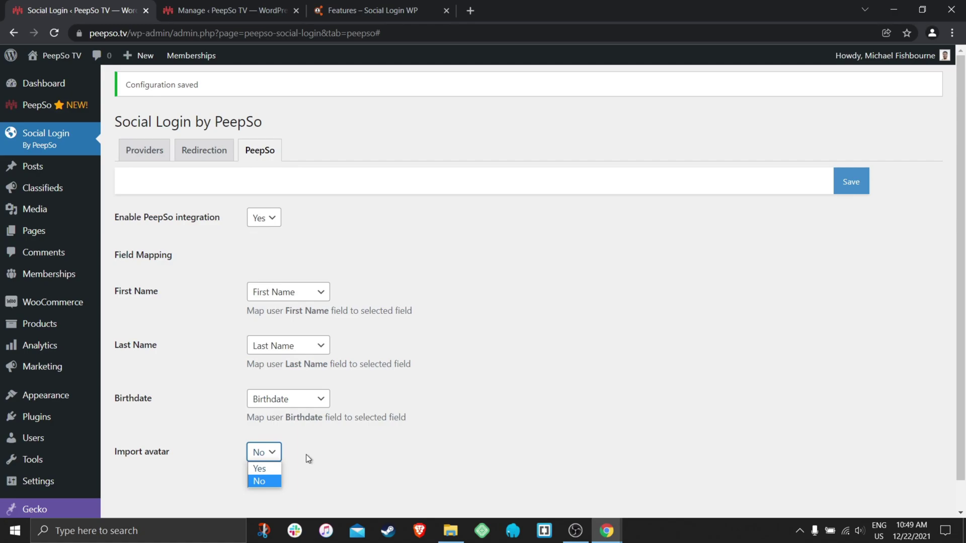
left_click(259, 478)
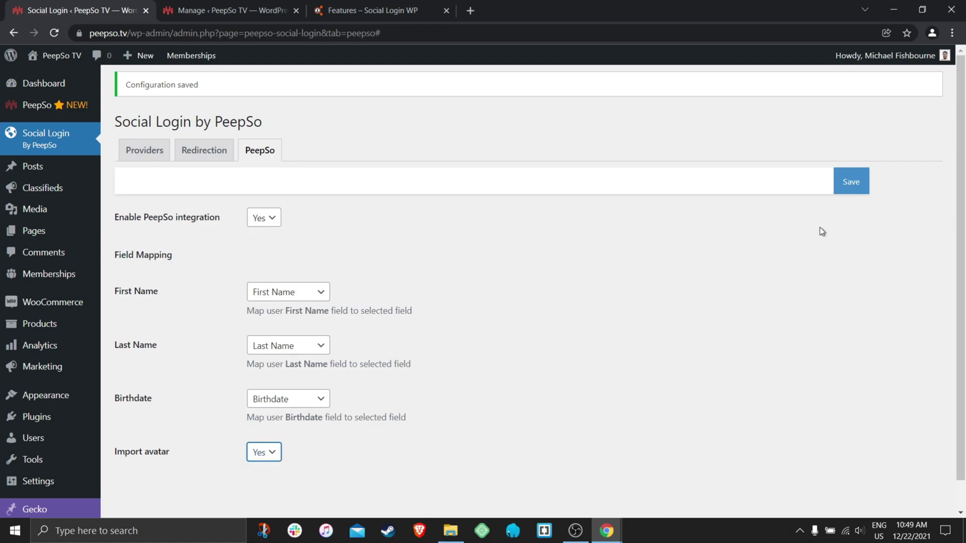
left_click(850, 182)
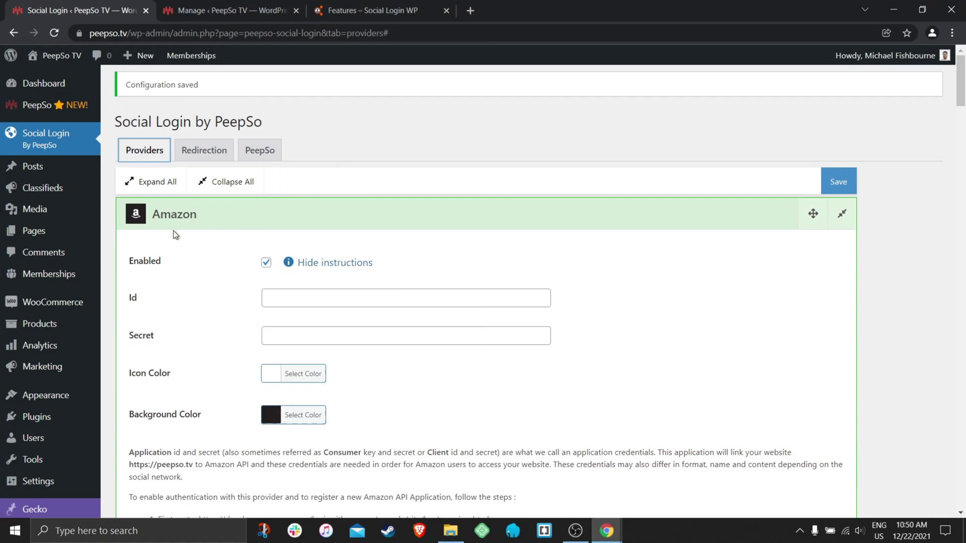
left_click(265, 262)
scroll(239, 266, "down", 1)
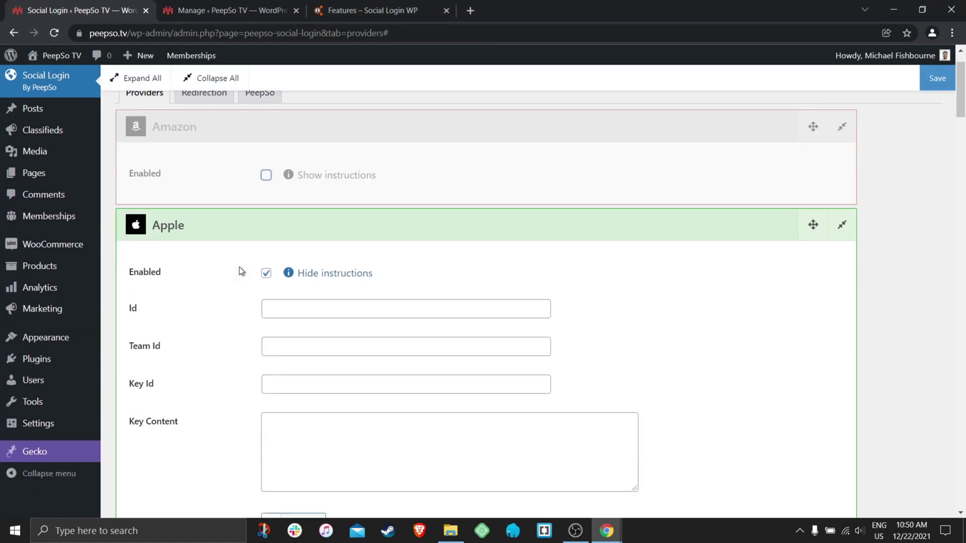
left_click(266, 273)
scroll(270, 272, "down", 2)
left_click(266, 241)
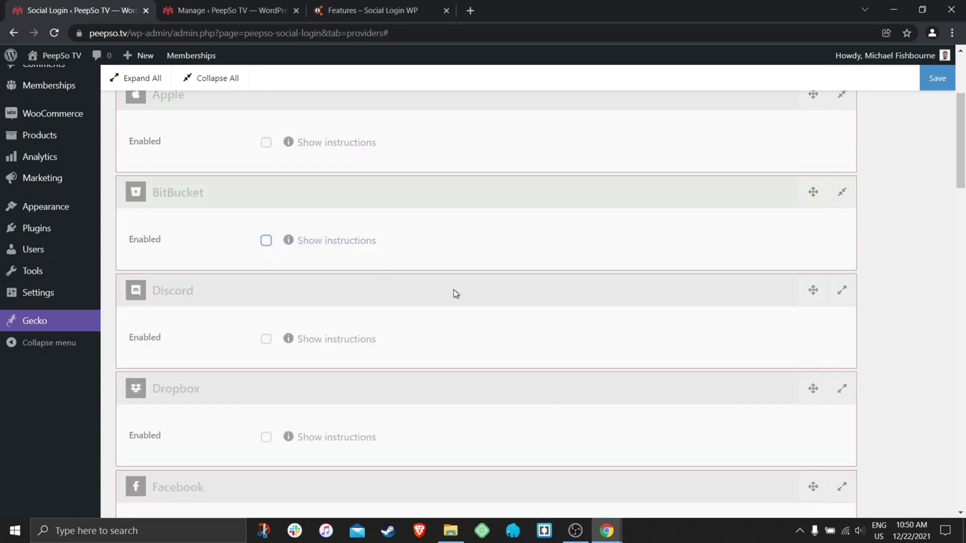
scroll(458, 295, "up", 5)
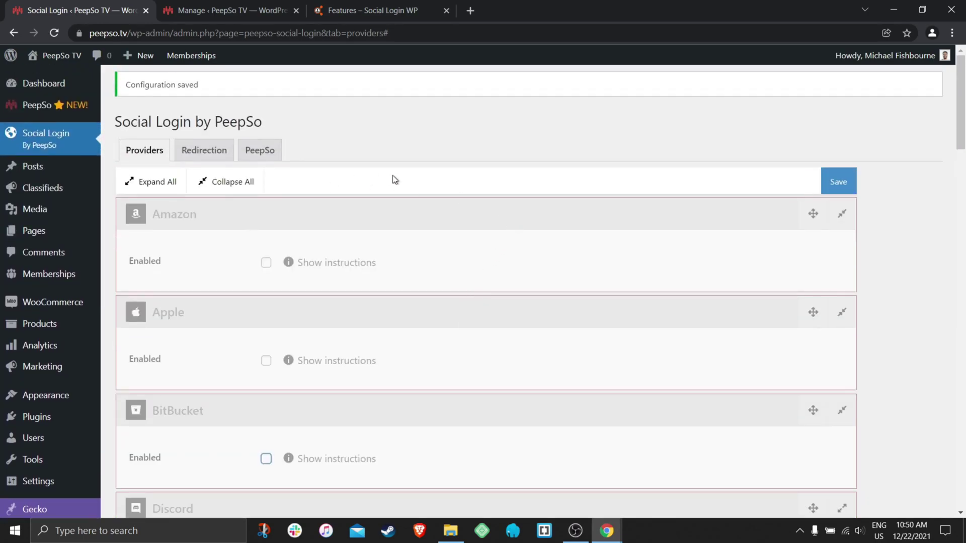
left_click(229, 182)
scroll(325, 244, "down", 5)
scroll(325, 244, "down", 5)
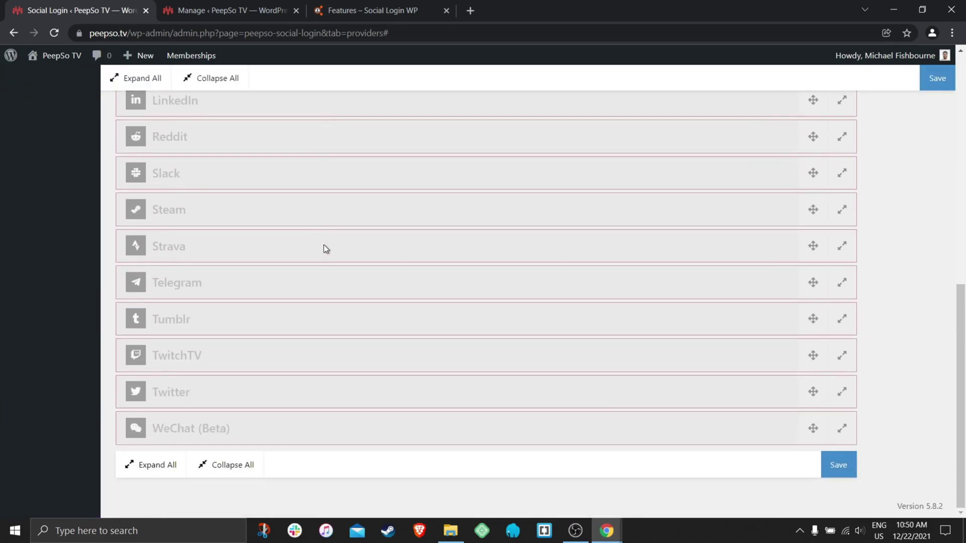
scroll(269, 358, "up", 7)
scroll(273, 347, "down", 2)
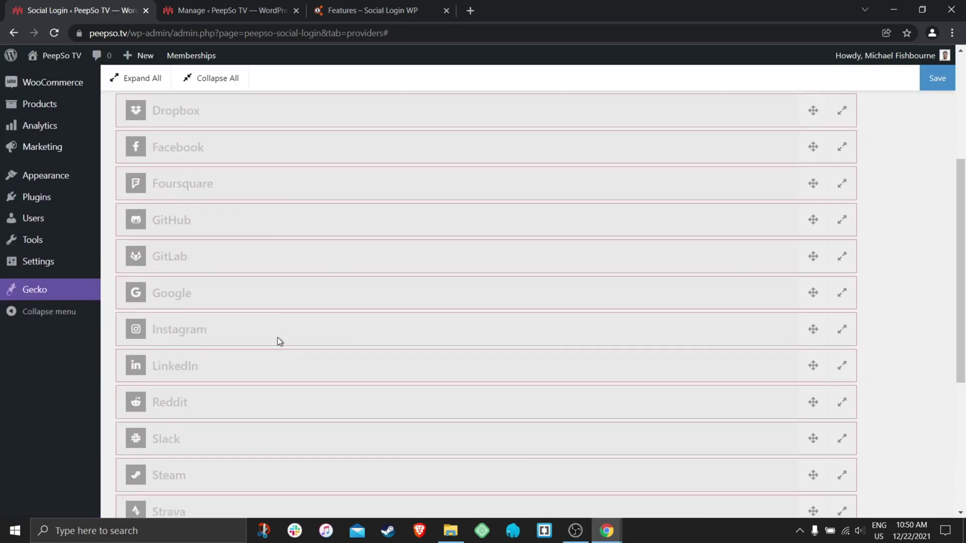
scroll(277, 337, "up", 3)
scroll(301, 297, "up", 3)
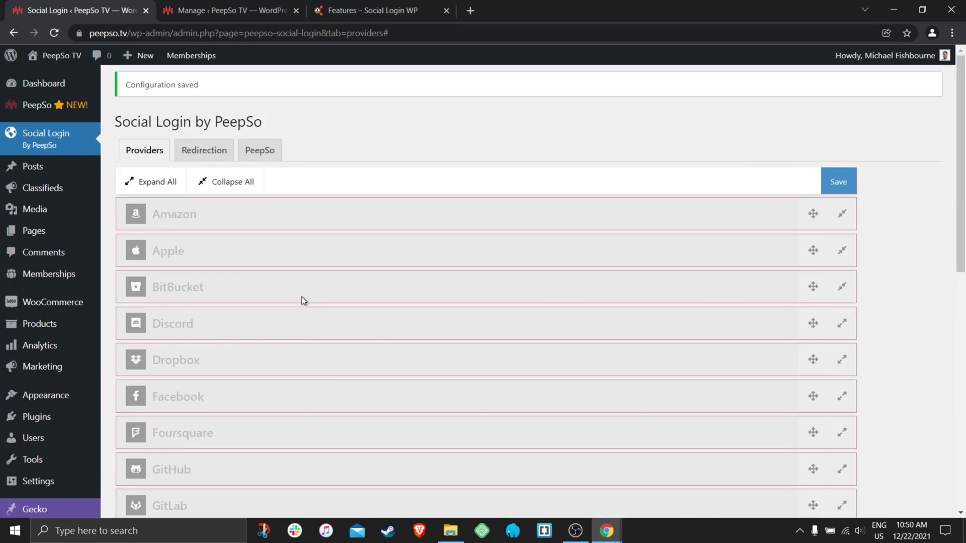
scroll(301, 297, "down", 3)
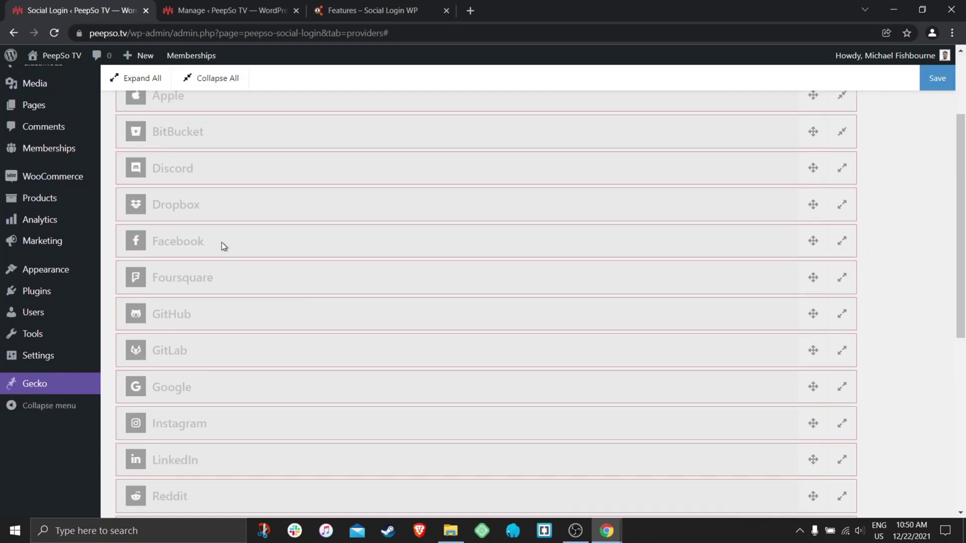
Expand the Facebook provider and tick Enabled.
left_click(204, 243)
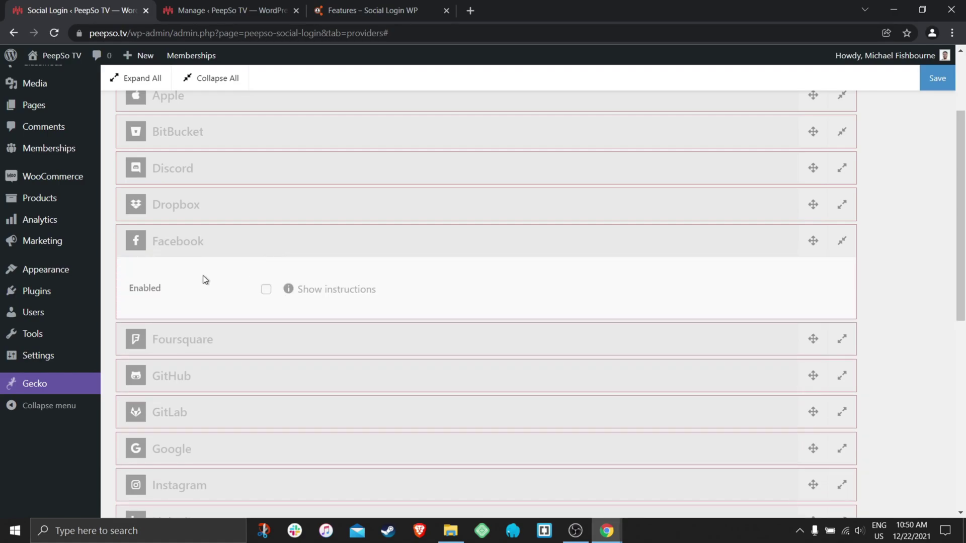
left_click(266, 290)
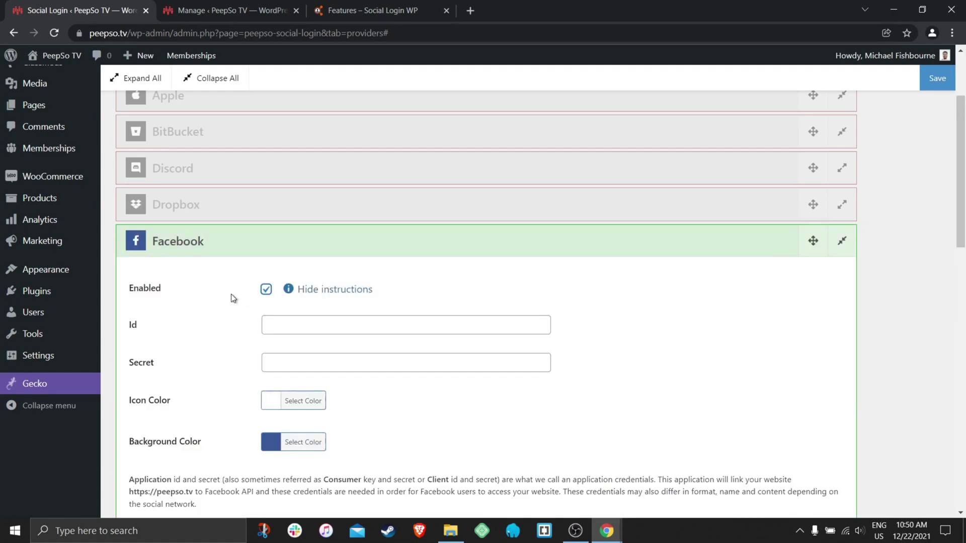
scroll(233, 297, "down", 2)
Check the https site address on the Manage tab, then return to the Social Login providers.
left_click(224, 11)
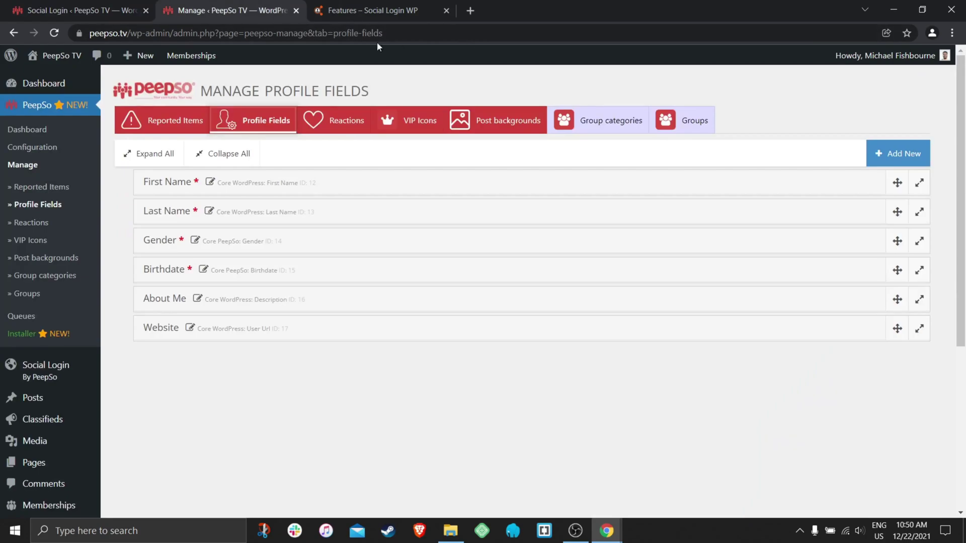
left_click(402, 33)
key("End")
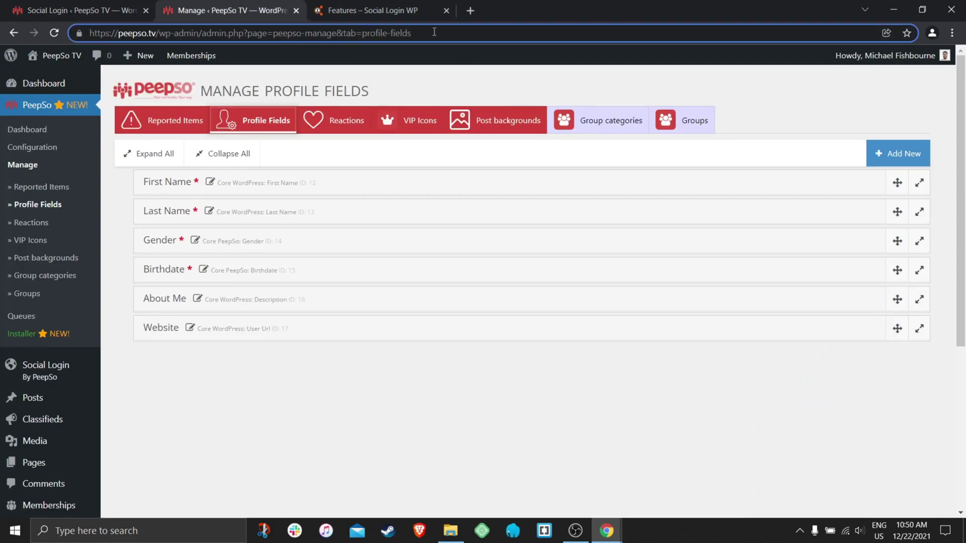
key("shift+Left")
left_click(102, 10)
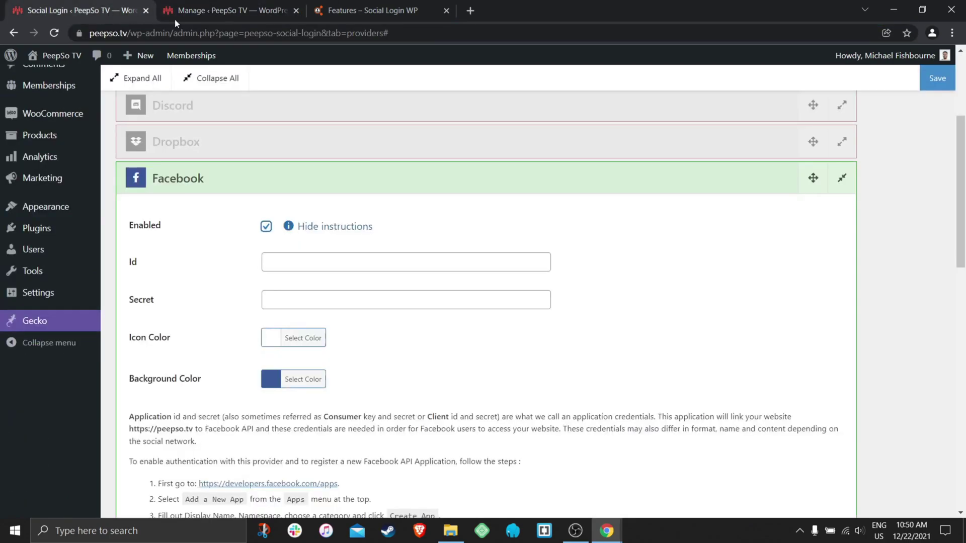
scroll(378, 218, "up", 3)
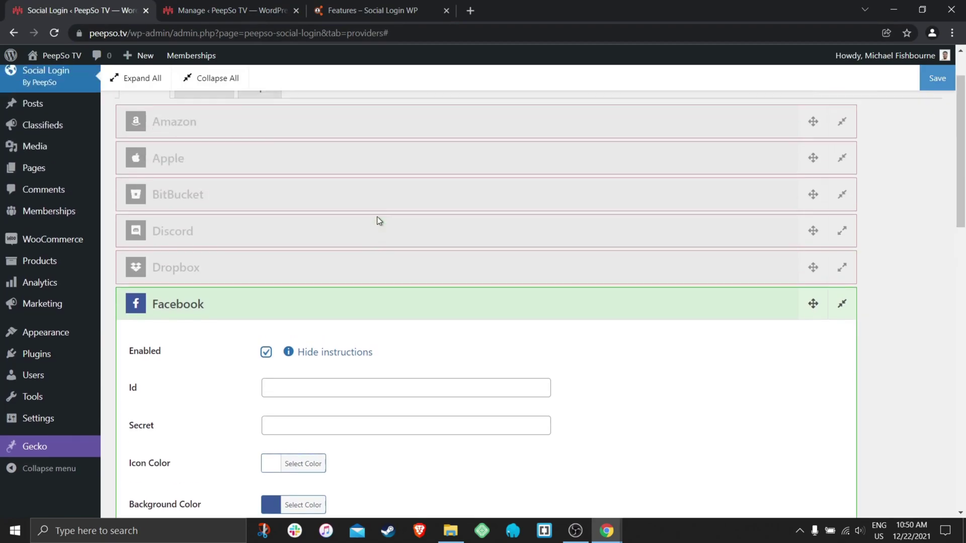
Expand the Dropbox provider and tick Enabled.
left_click(166, 267)
scroll(281, 259, "down", 1)
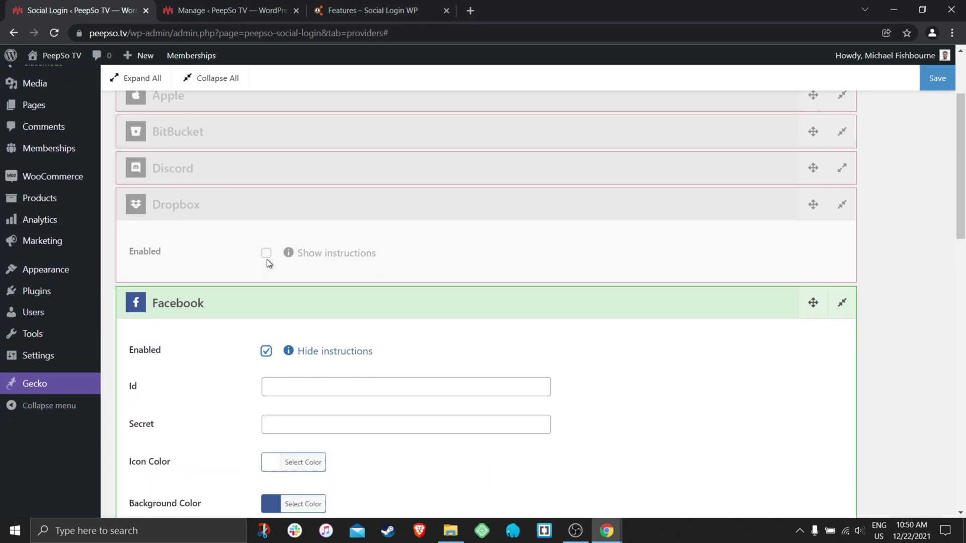
left_click(266, 254)
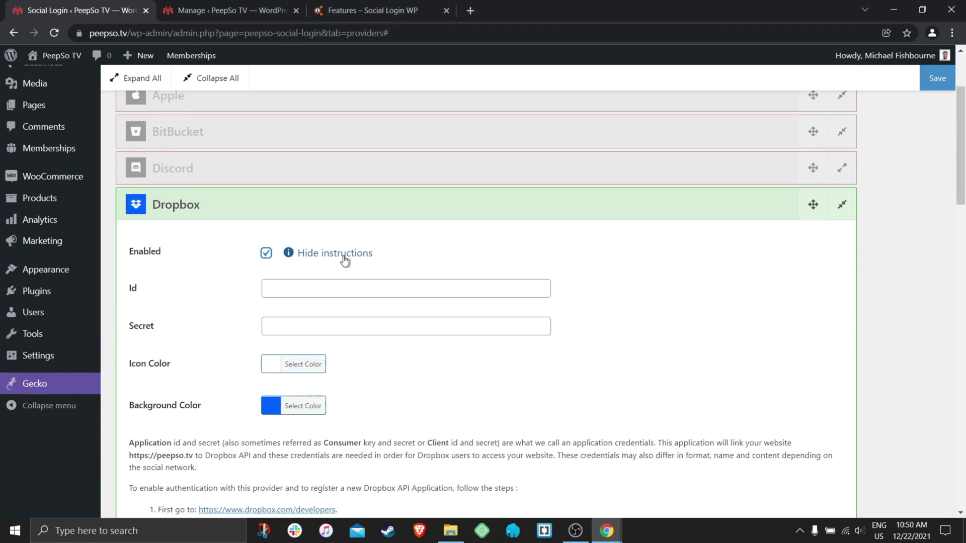
scroll(217, 359, "down", 1)
Toggle Dropbox's setup instructions open and highlight the instructions text.
left_click(342, 193)
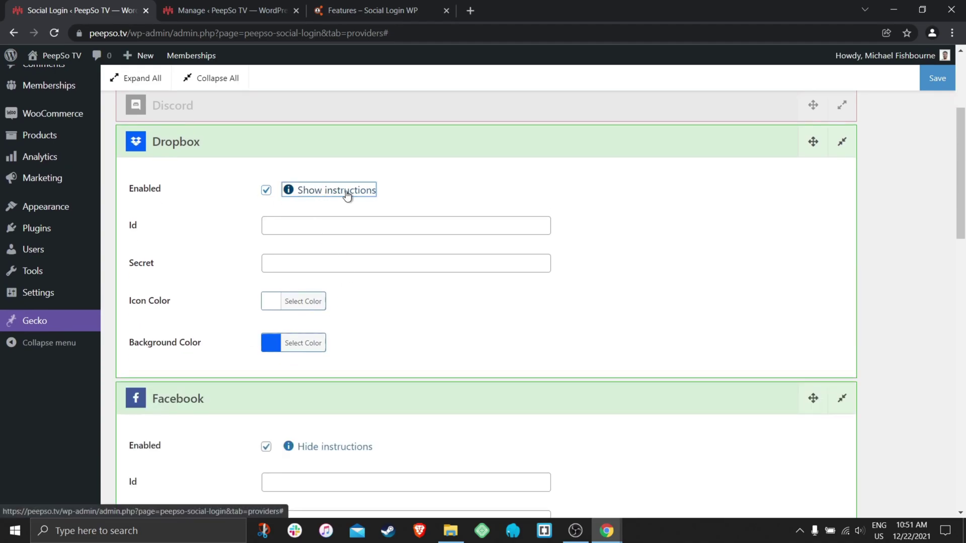
left_click(347, 195)
left_click(339, 196)
left_click(339, 196)
left_click(348, 194)
left_click(347, 194)
scroll(379, 215, "down", 1)
scroll(379, 215, "down", 1)
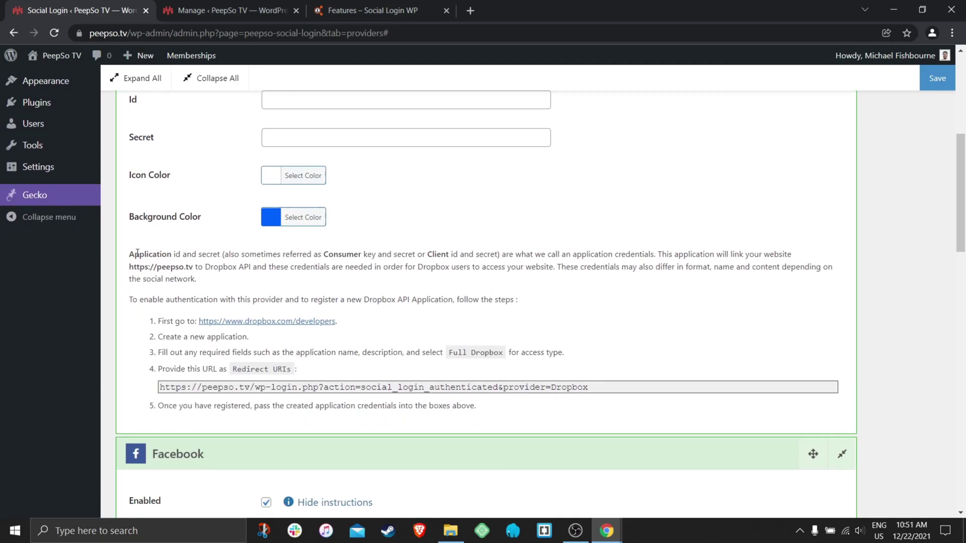
left_click_drag(130, 256, 477, 401)
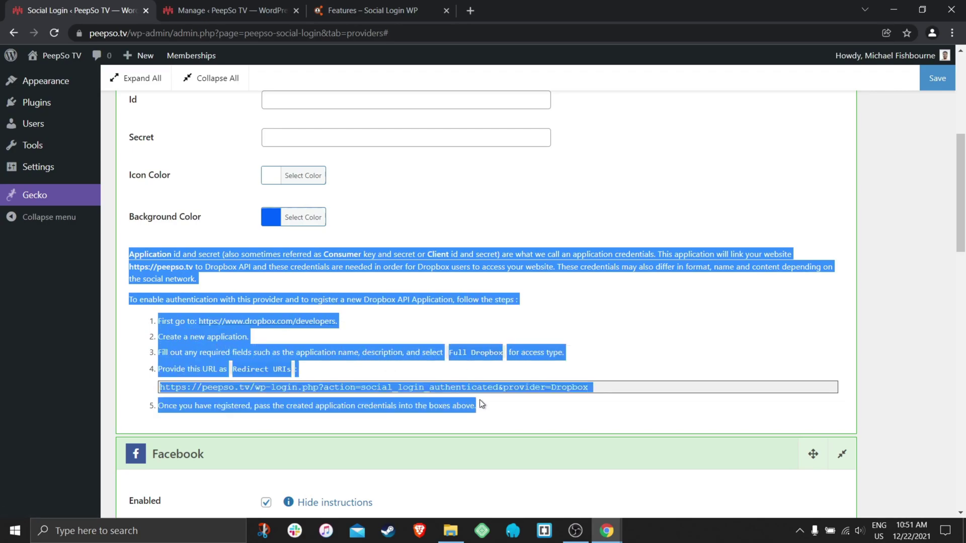
left_click(507, 405)
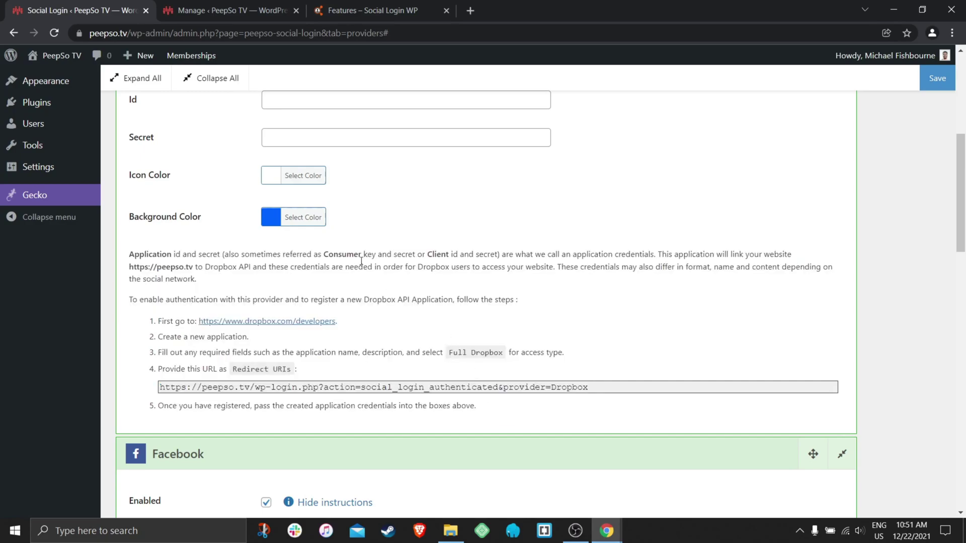
scroll(376, 282, "up", 1)
scroll(376, 282, "up", 1)
scroll(223, 262, "up", 3)
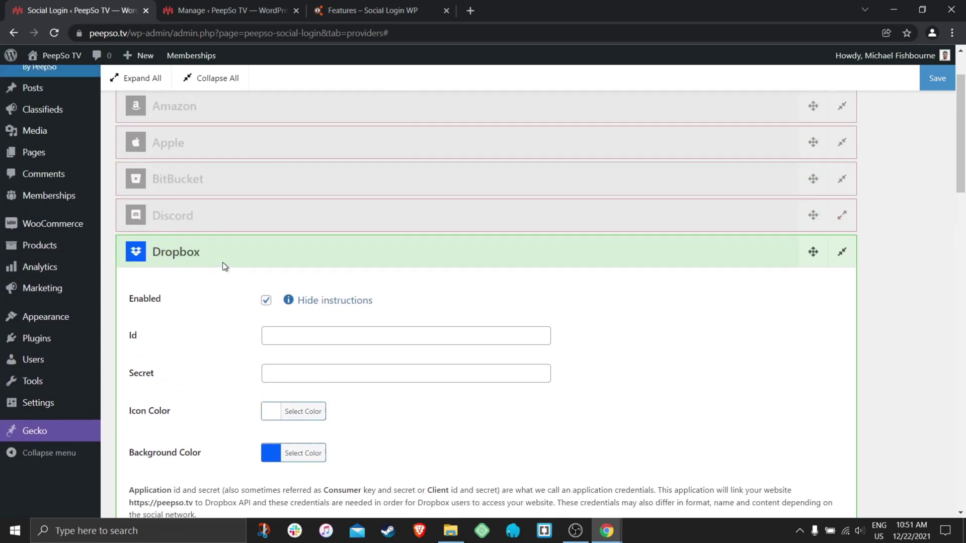
Untick Dropbox, then preview Discord's setup instructions while leaving Discord unticked.
left_click(266, 408)
left_click(211, 328)
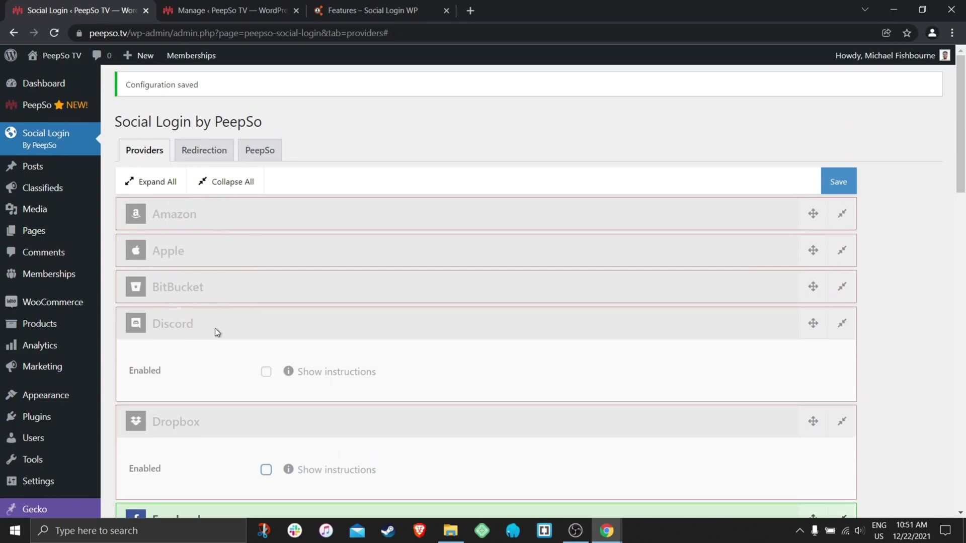
scroll(322, 324, "down", 1)
scroll(207, 270, "down", 1)
left_click(332, 281)
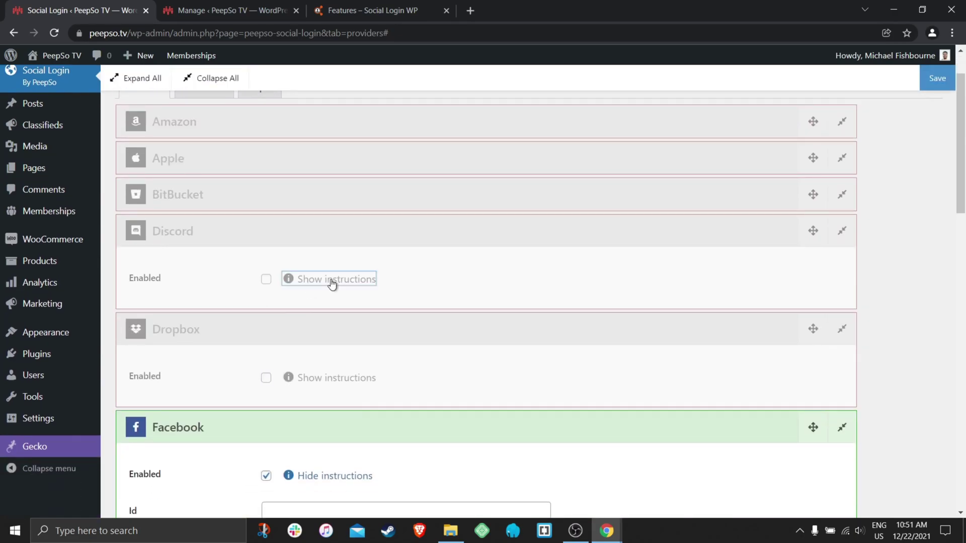
left_click(265, 278)
scroll(267, 279, "down", 5)
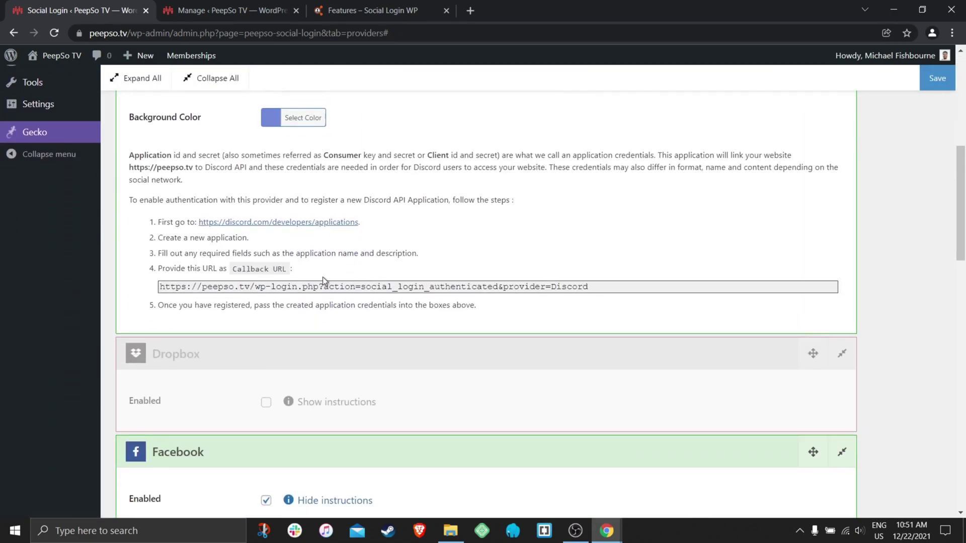
left_click_drag(127, 155, 479, 317)
scroll(448, 309, "up", 4)
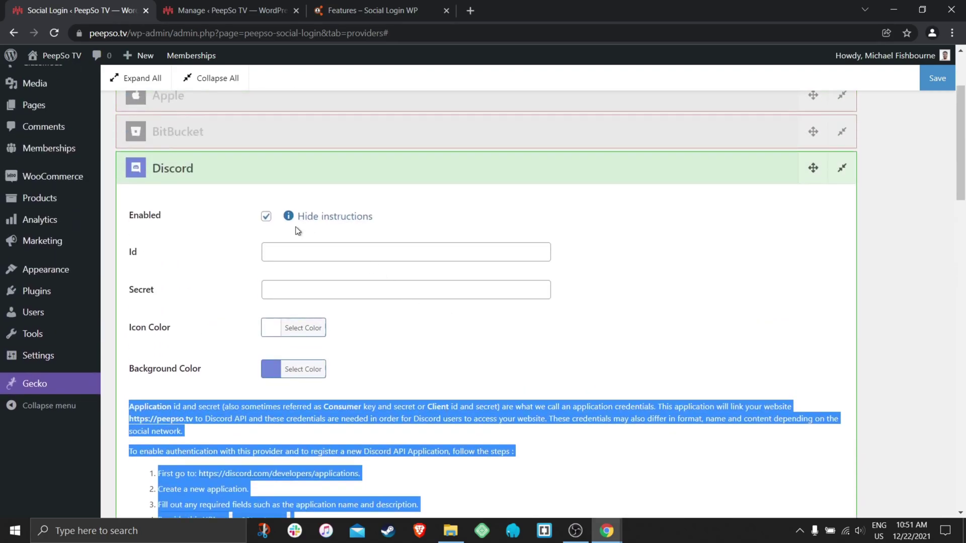
left_click(266, 218)
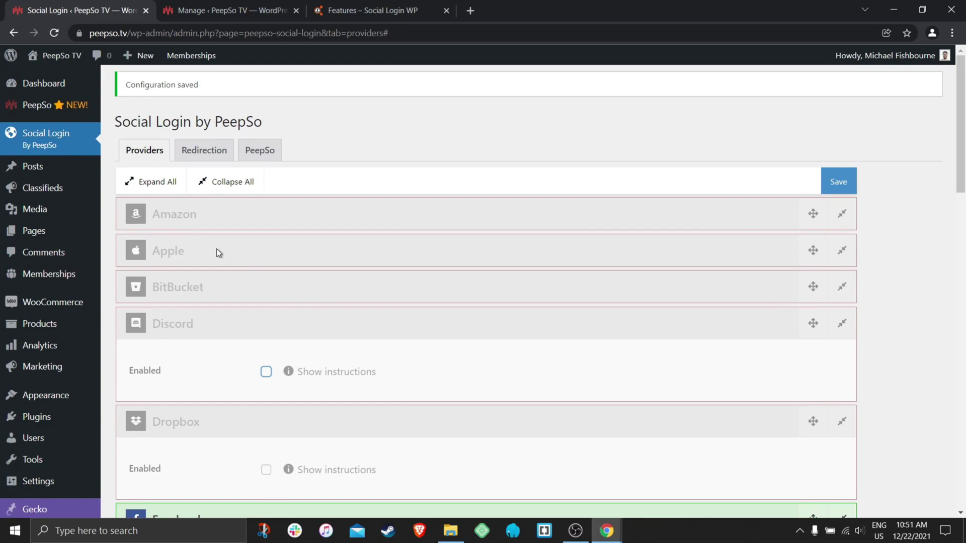
Tick Amazon's Enabled box again and collapse its panel.
left_click(186, 216)
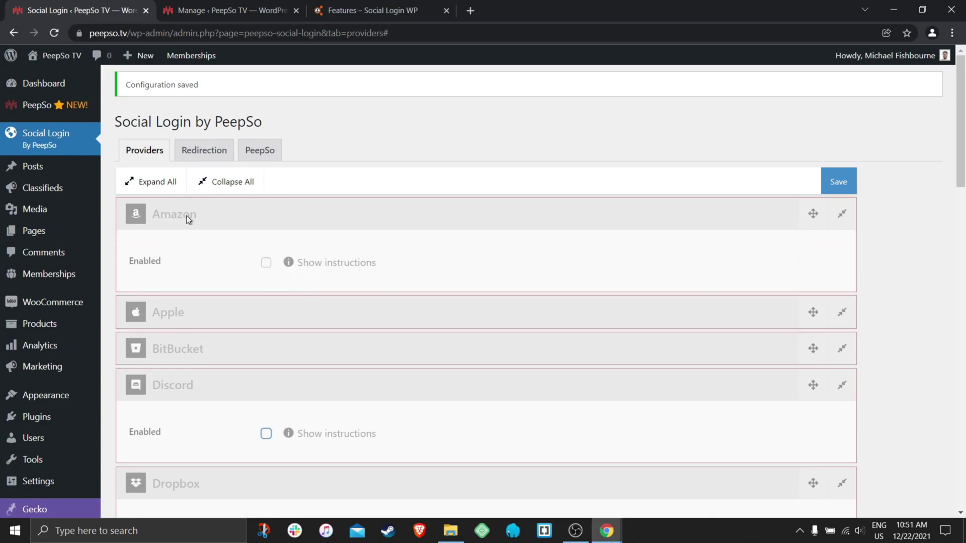
left_click(266, 263)
scroll(341, 272, "down", 8)
scroll(330, 268, "up", 9)
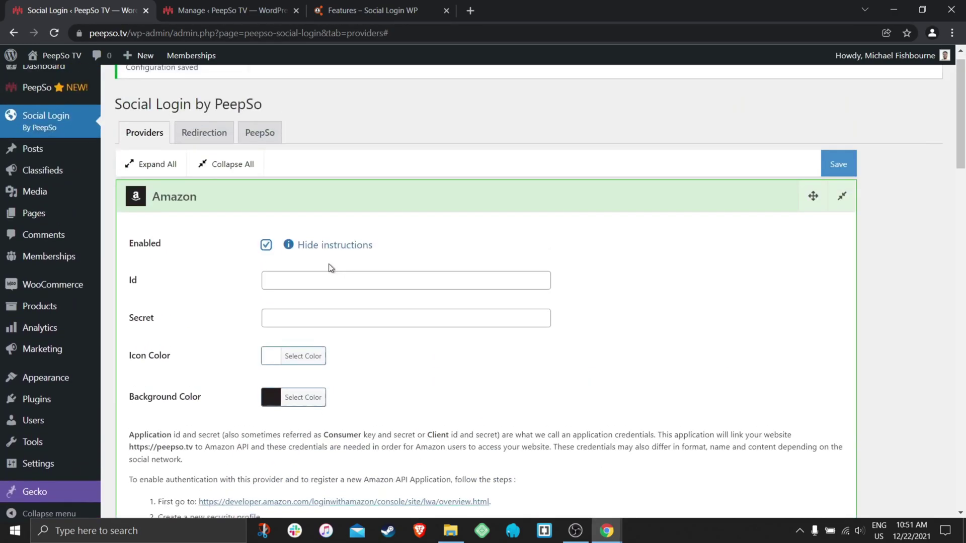
left_click(159, 215)
Expand Apple and tick Enabled to reveal its setup instructions.
left_click(187, 254)
scroll(265, 272, "down", 2)
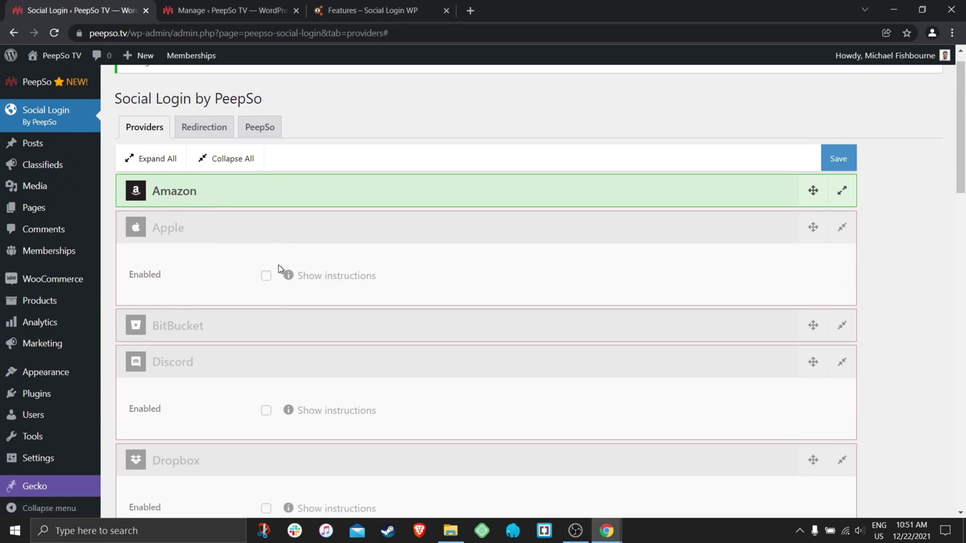
left_click(266, 206)
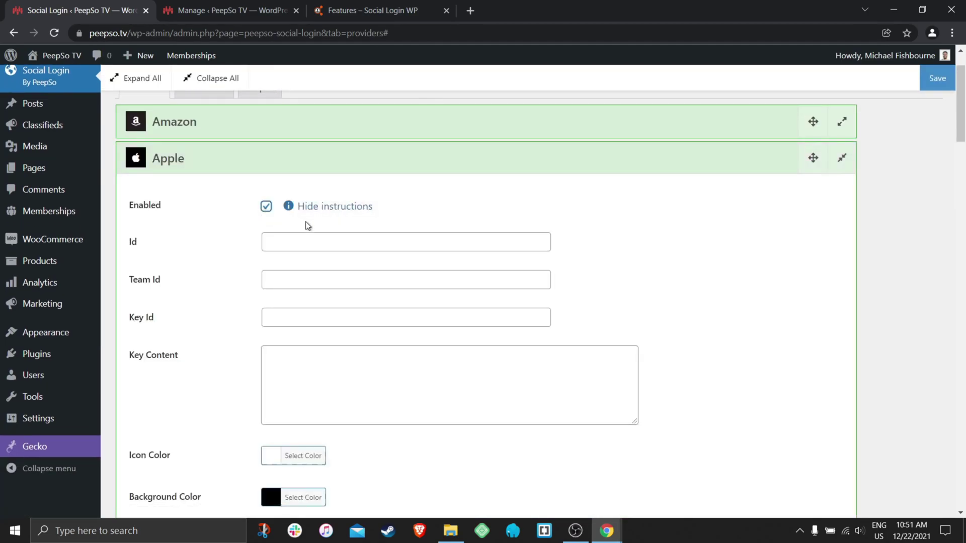
scroll(246, 239, "down", 3)
scroll(247, 238, "down", 10)
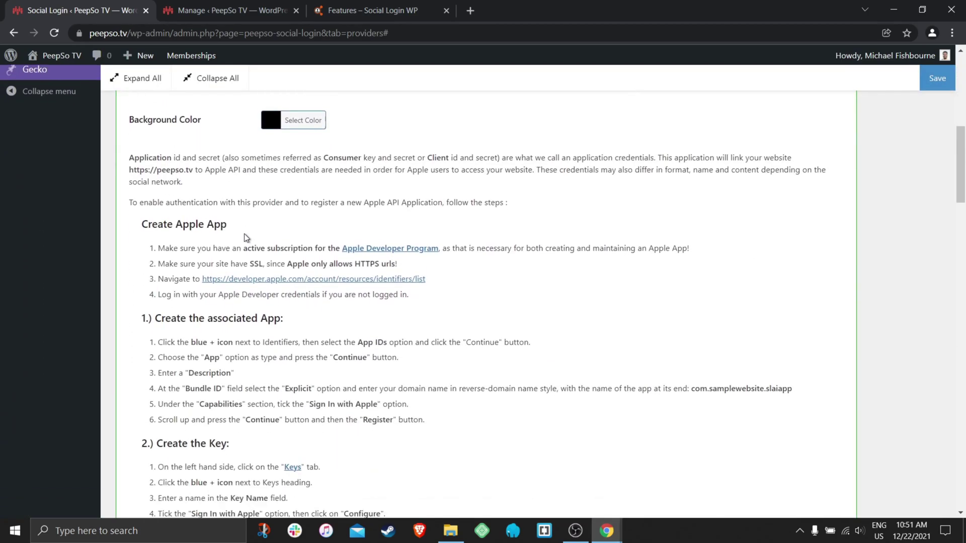
scroll(244, 232, "down", 7)
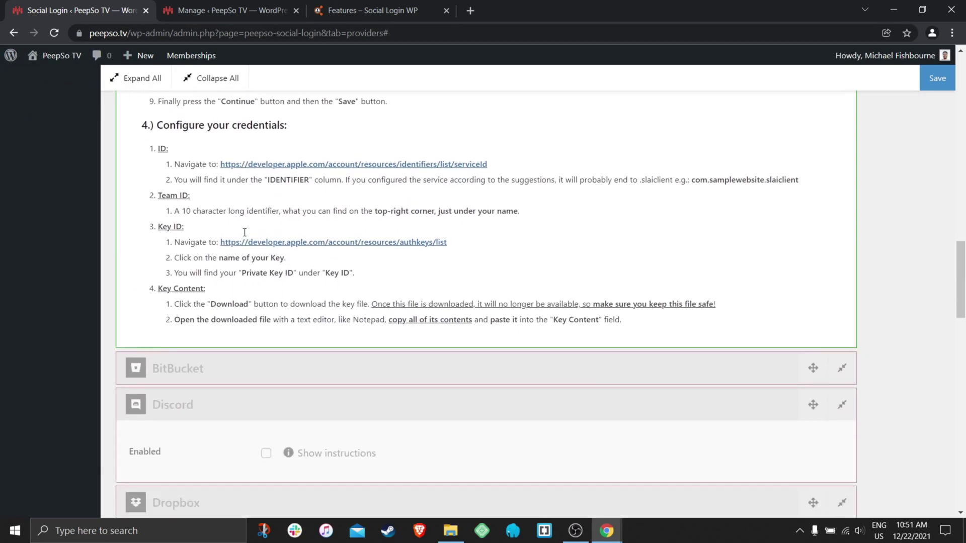
scroll(264, 240, "up", 4)
scroll(261, 240, "up", 10)
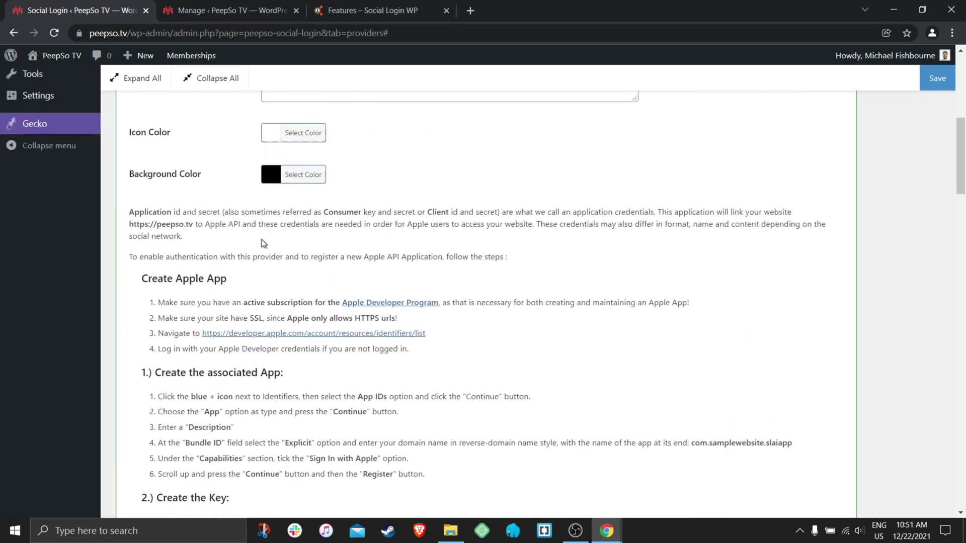
scroll(214, 244, "up", 5)
scroll(215, 243, "down", 7)
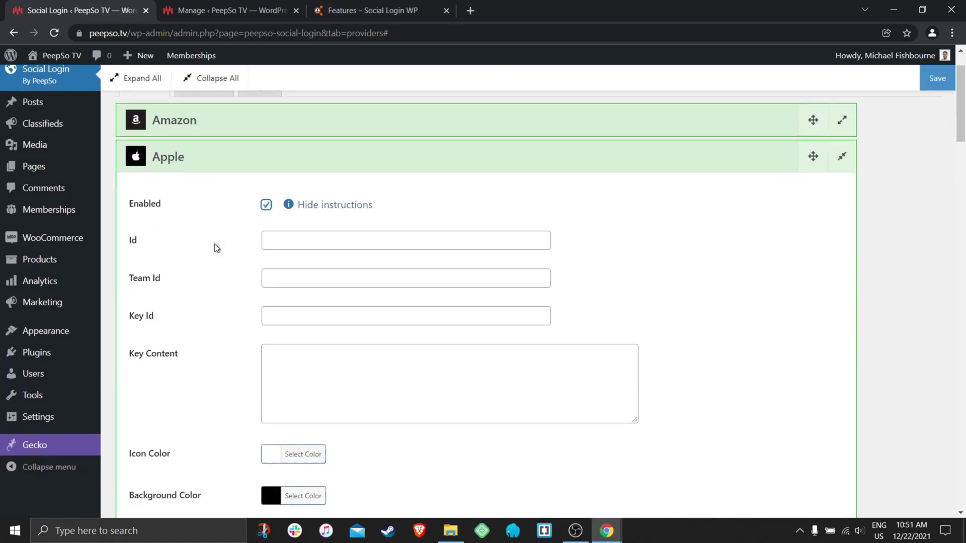
Highlight Apple's setup instructions, then untick Apple's Enabled box to disable it.
left_click_drag(129, 284, 445, 495)
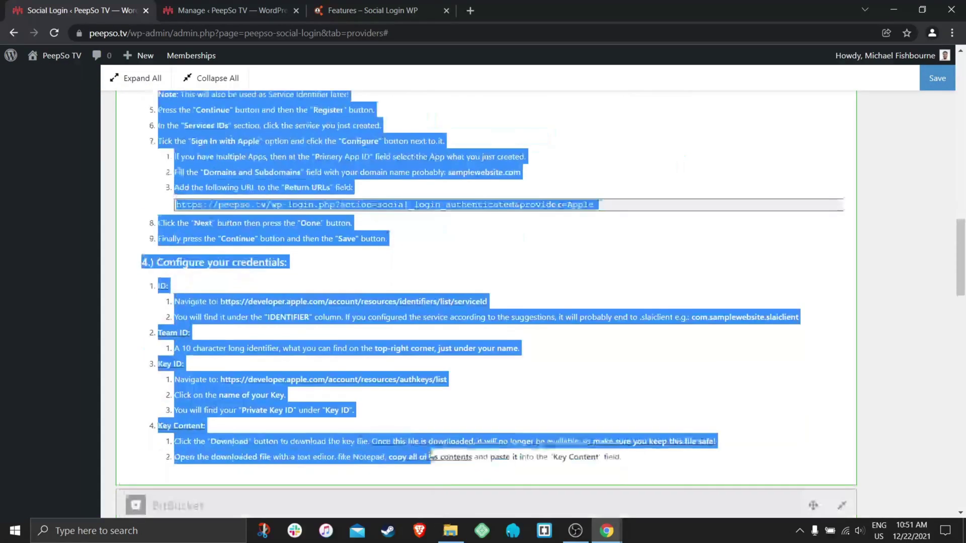
left_click_drag(430, 456, 658, 469)
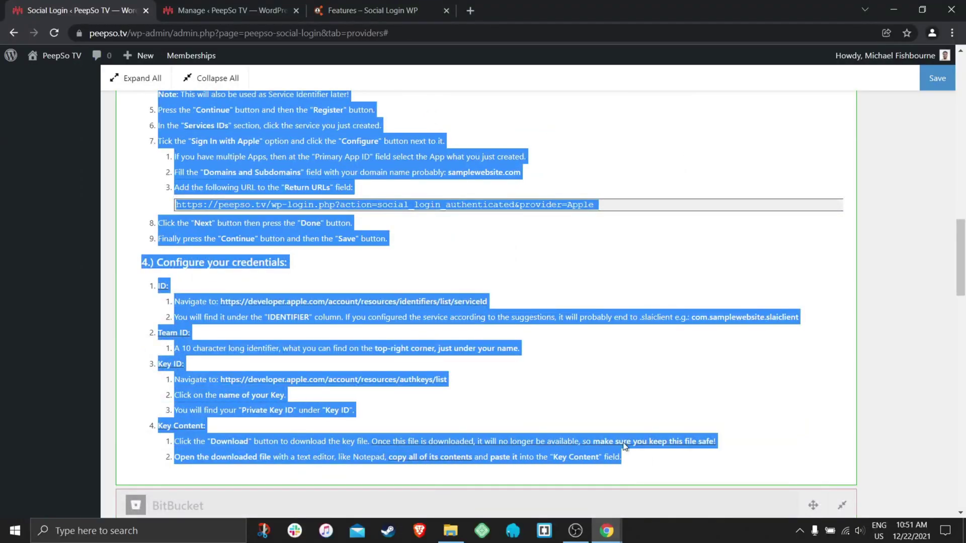
scroll(499, 307, "up", 10)
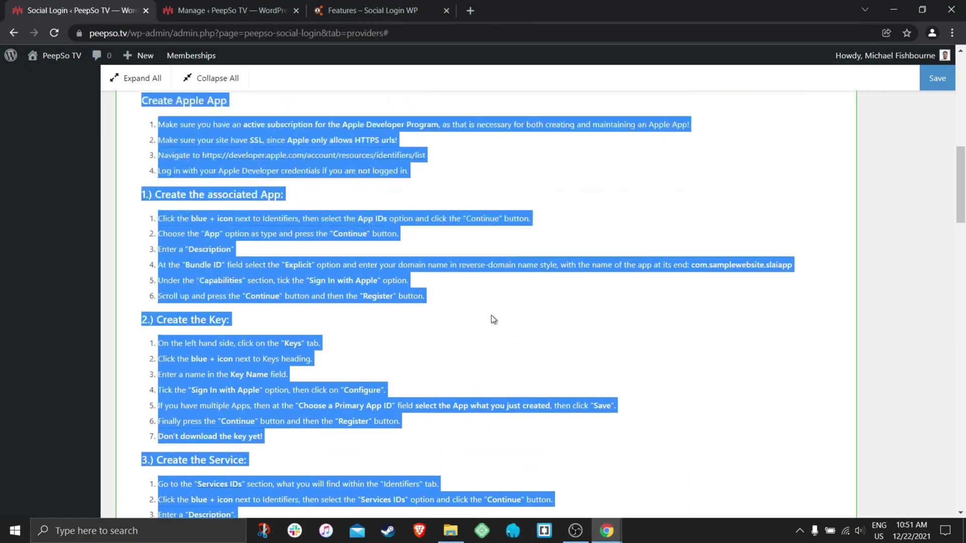
scroll(492, 316, "up", 10)
left_click(150, 259)
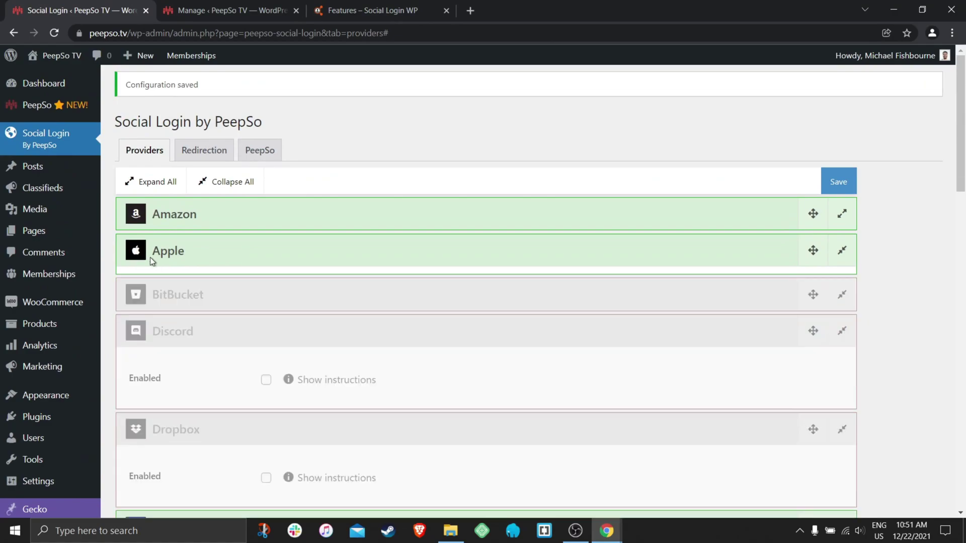
left_click(164, 258)
left_click(266, 300)
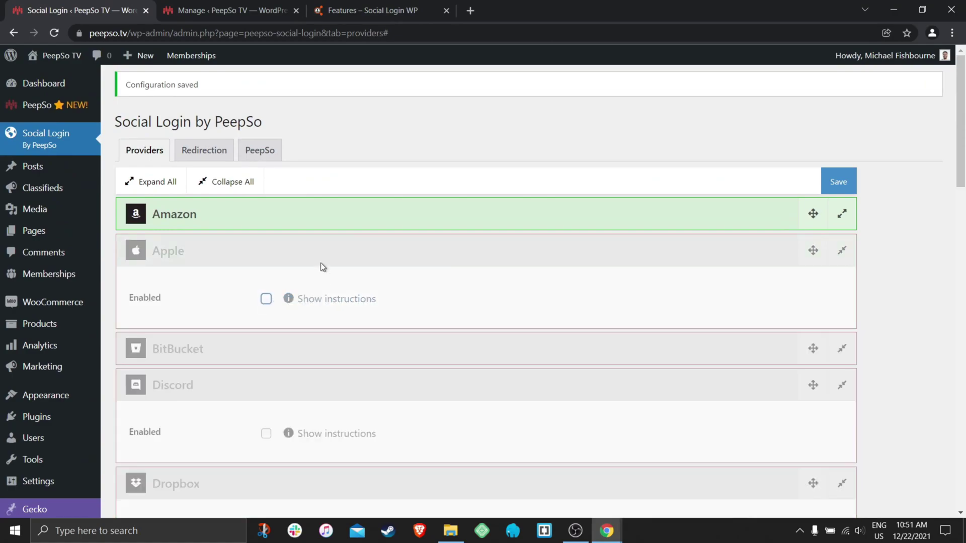
In the Manage tab, load the peepso.com/docs documentation site.
left_click(252, 9)
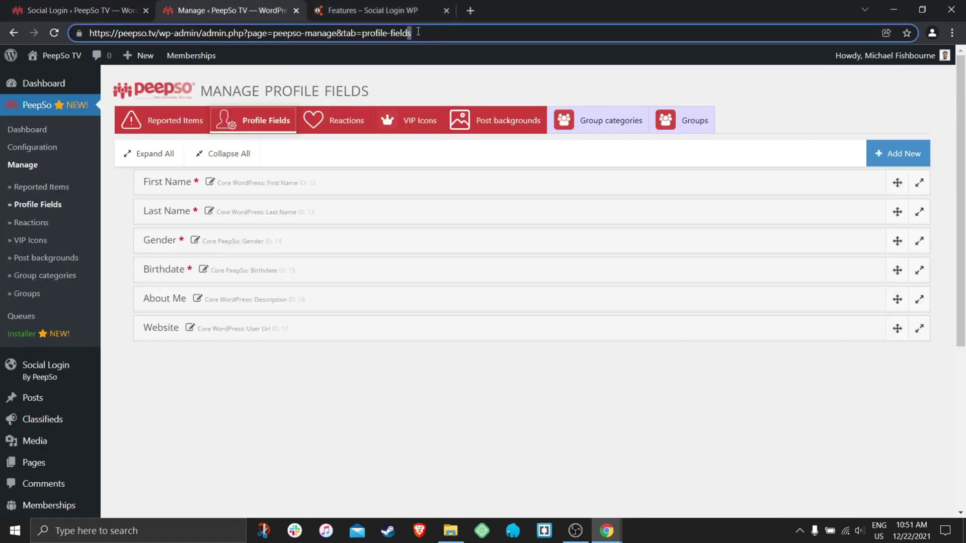
left_click_drag(418, 32, 153, 37)
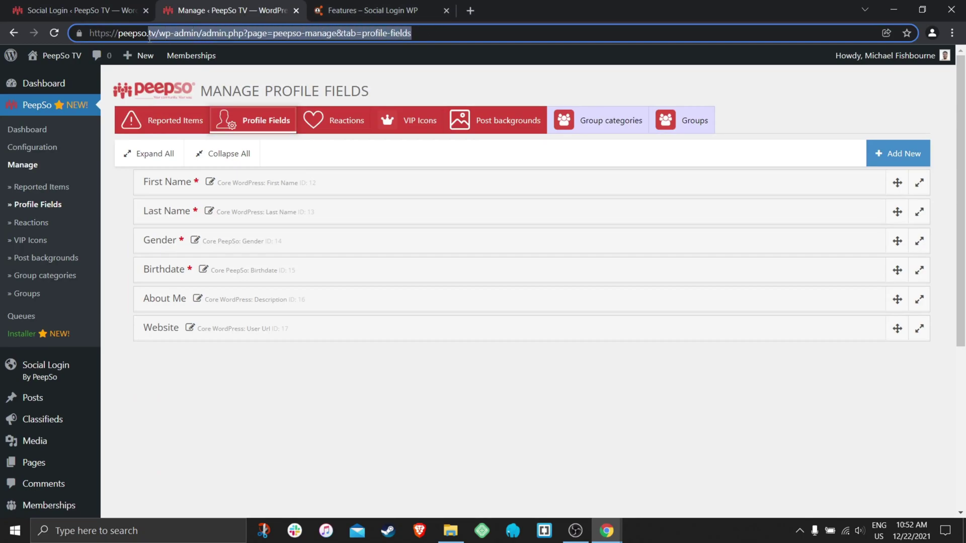
type("com/do")
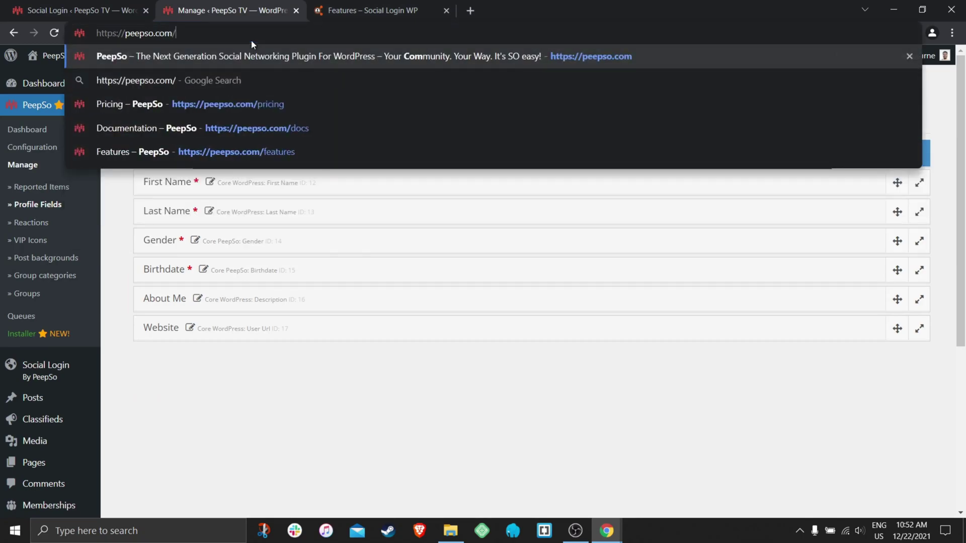
type("cs")
key("Return")
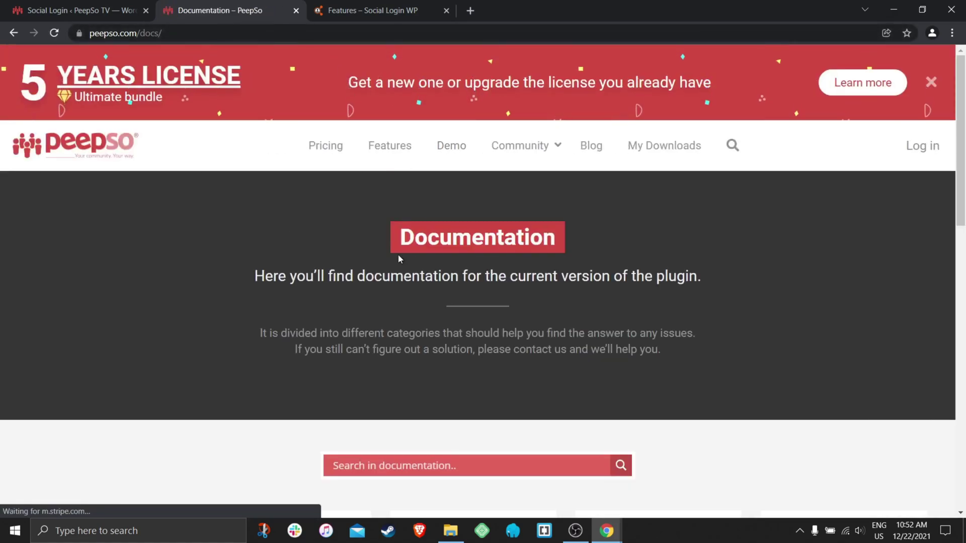
Search the docs for 'login' and open the Foursquare Login article.
scroll(352, 266, "down", 1)
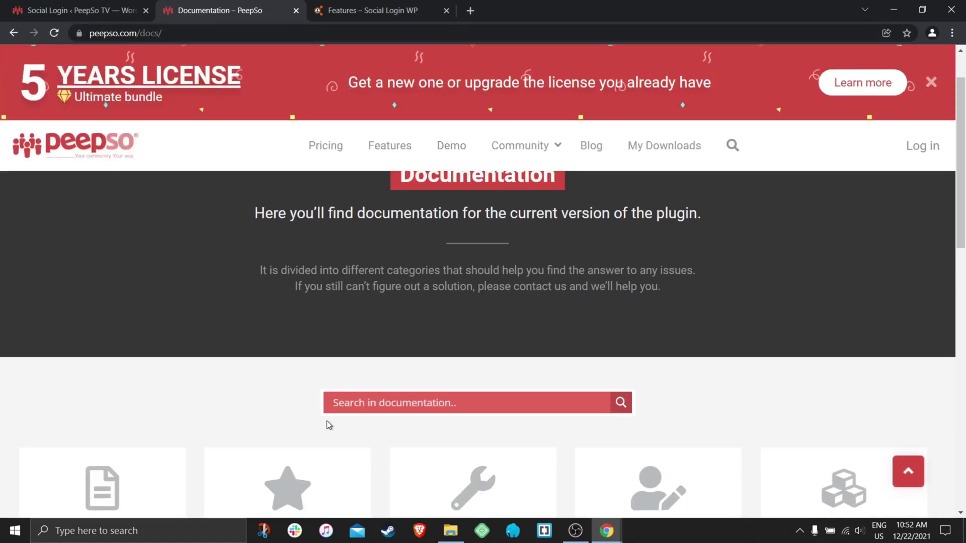
left_click(367, 399)
type("log")
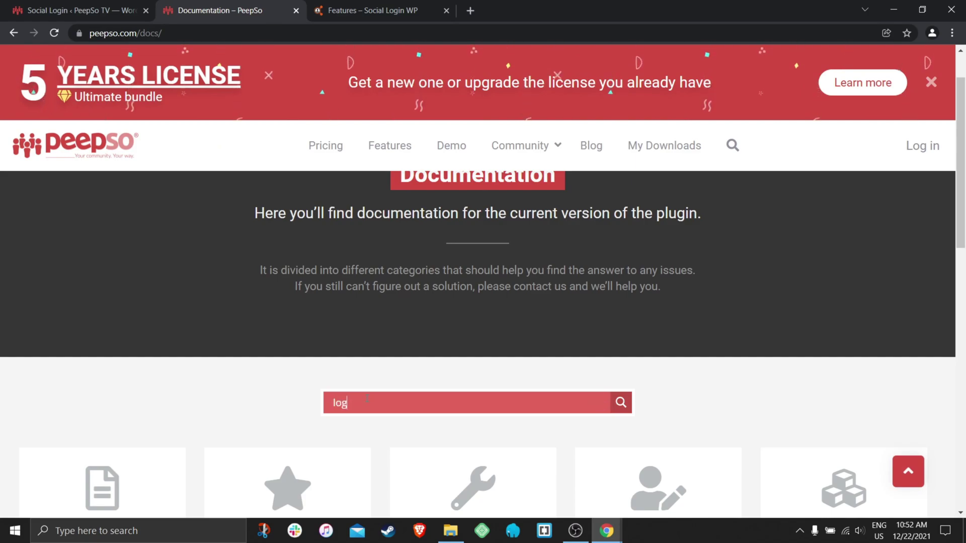
type("in")
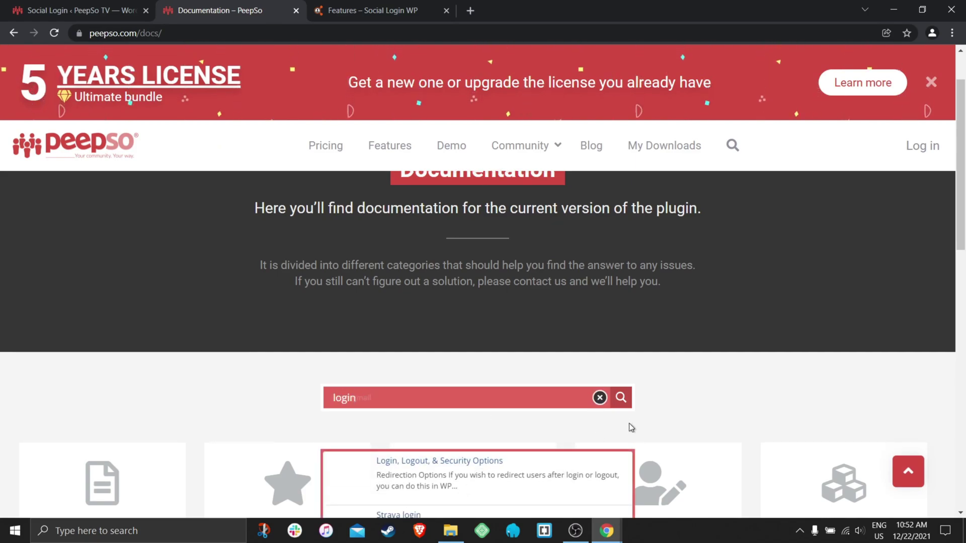
scroll(629, 425, "down", 4)
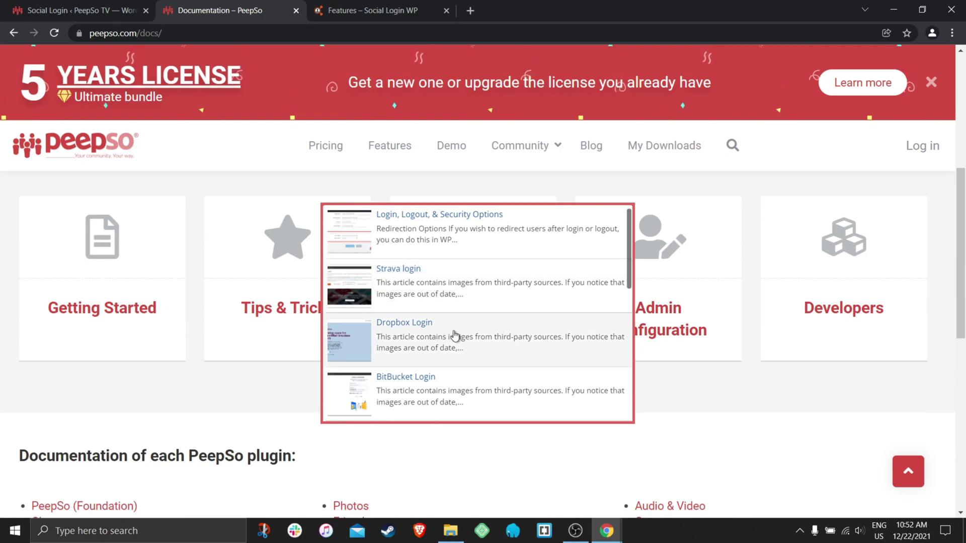
scroll(454, 336, "down", 5)
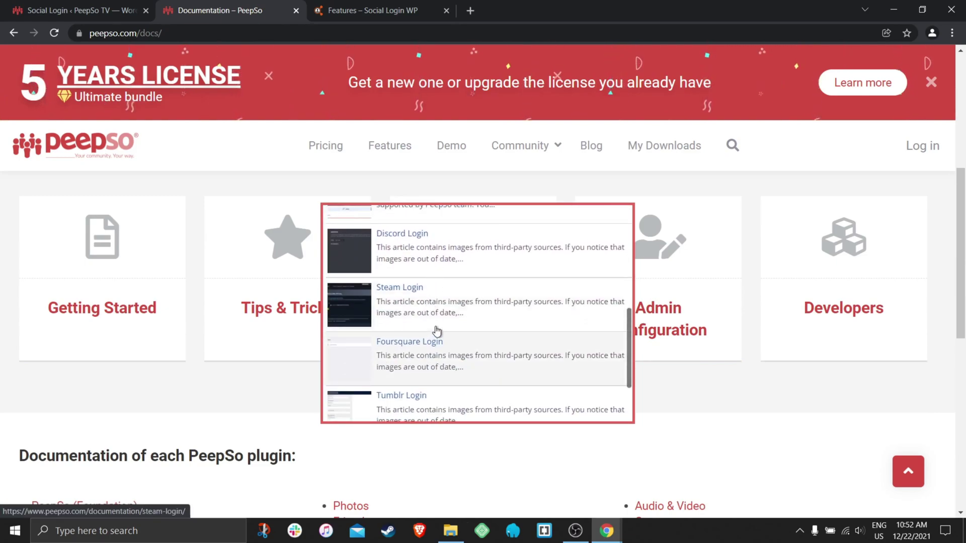
left_click(435, 347)
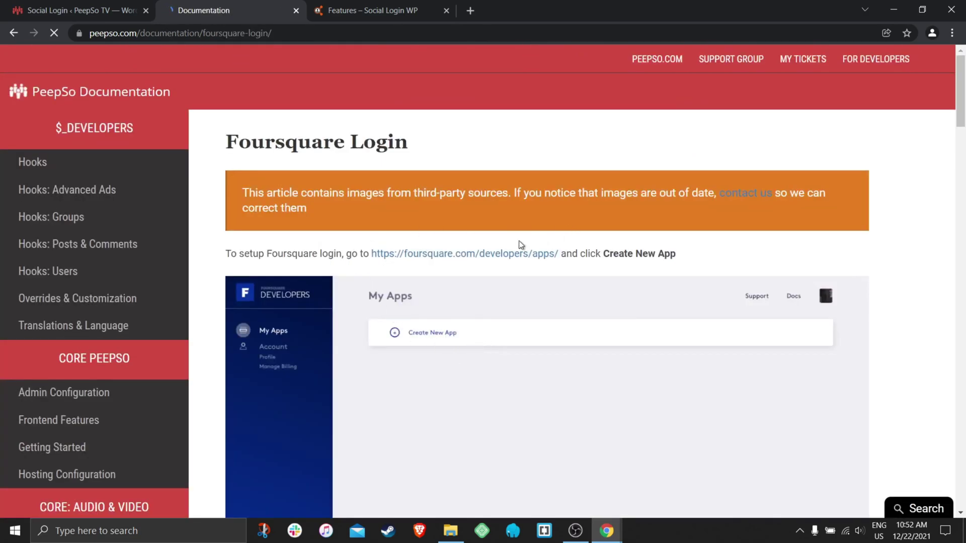
Open the Facebook Login article under Social Login Providers and read through it.
scroll(494, 258, "down", 8)
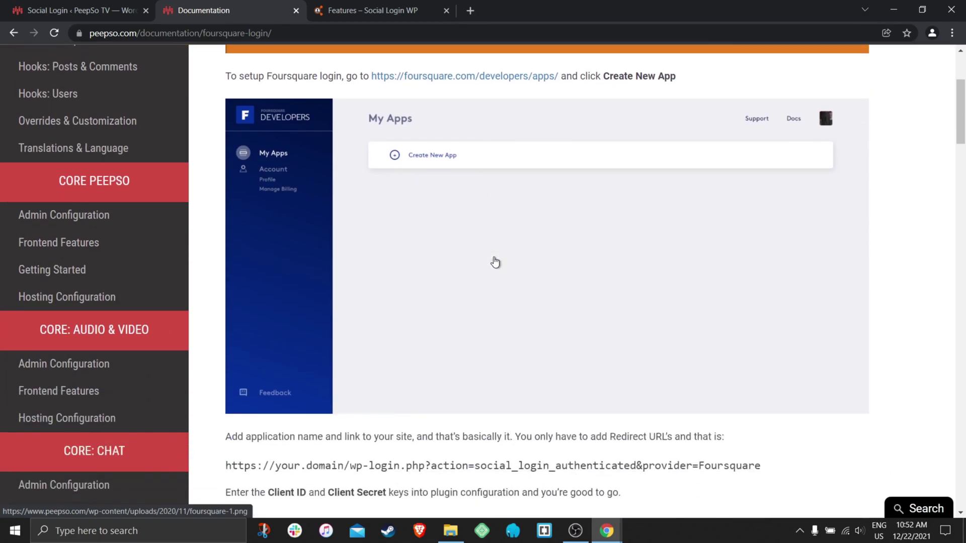
scroll(491, 271, "down", 1)
scroll(488, 267, "up", 10)
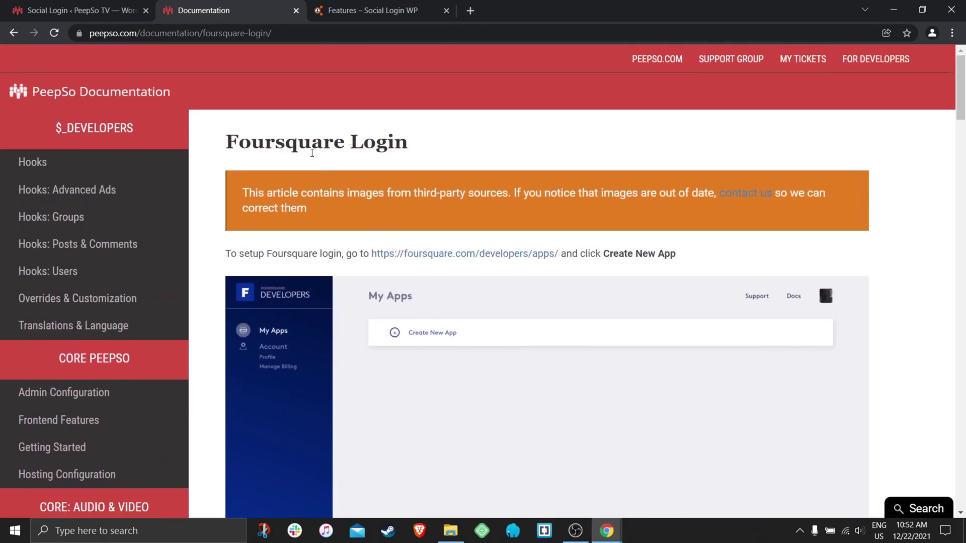
scroll(134, 237, "down", 10)
scroll(134, 237, "down", 20)
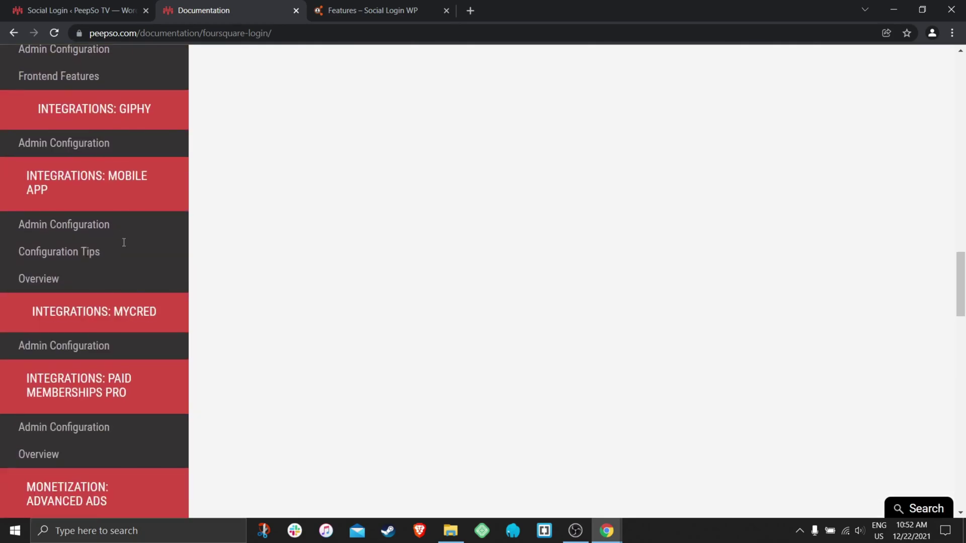
scroll(106, 256, "down", 10)
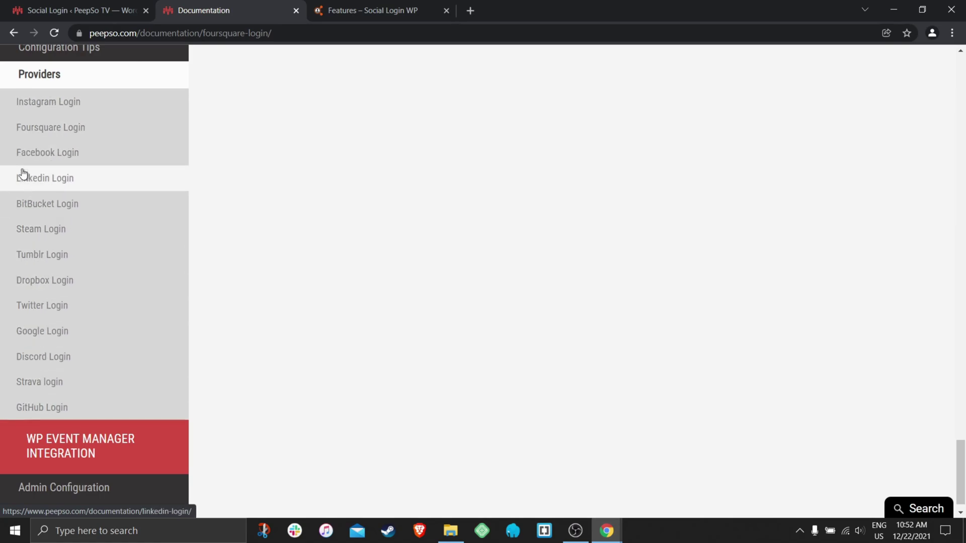
left_click(32, 152)
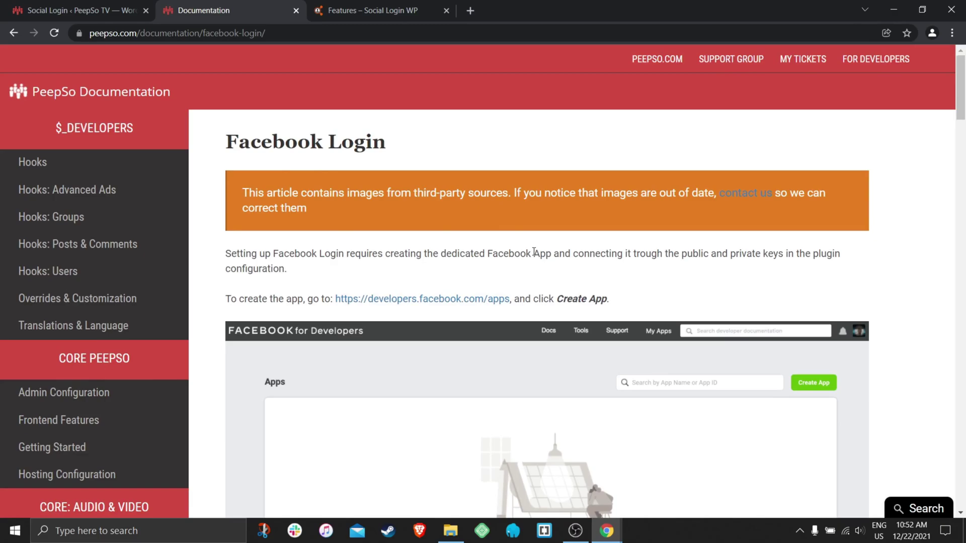
scroll(535, 252, "down", 20)
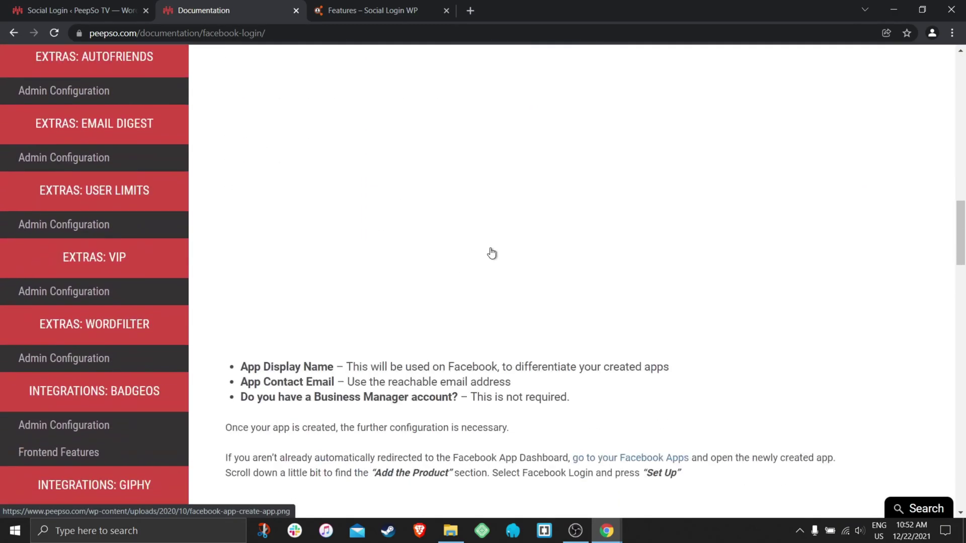
scroll(492, 253, "down", 20)
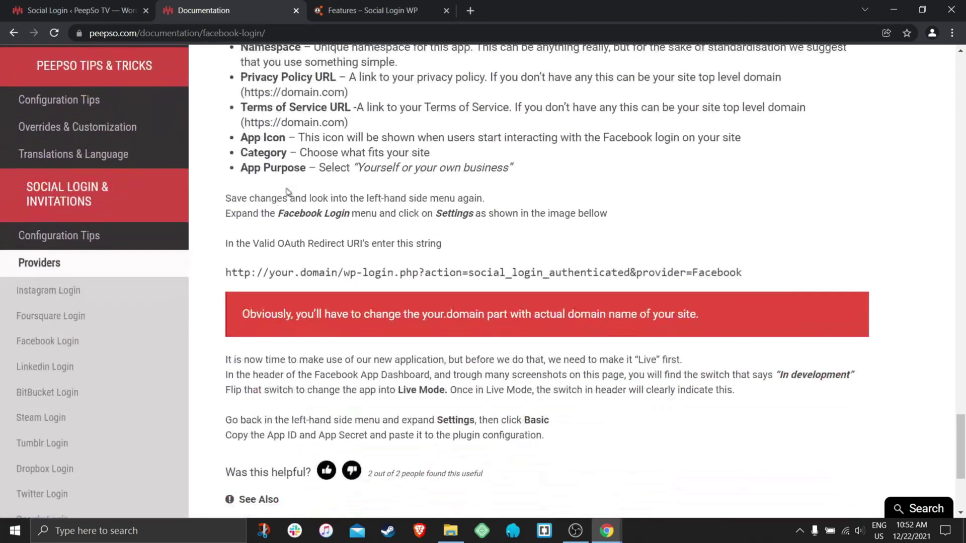
scroll(287, 192, "down", 4)
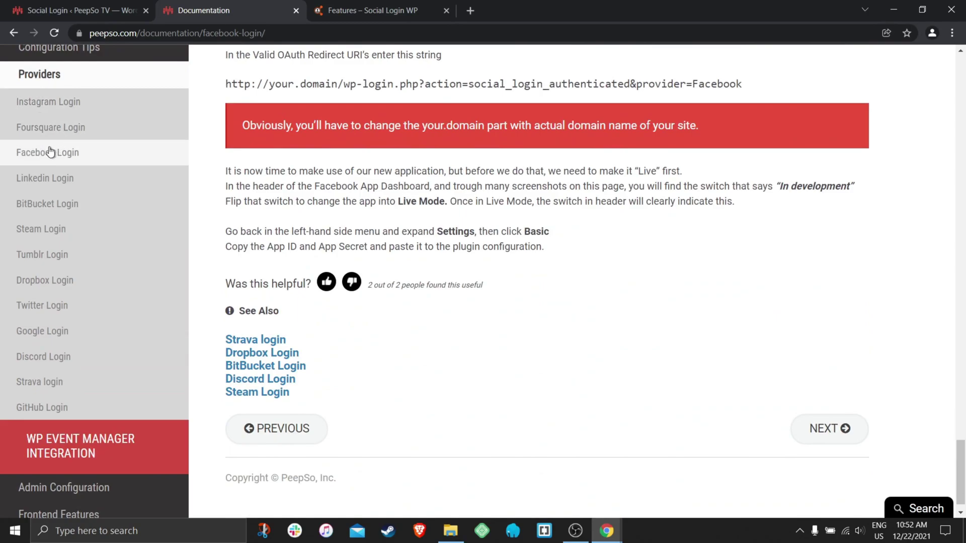
Open the Linkedin Login article and scroll to its end.
left_click(30, 177)
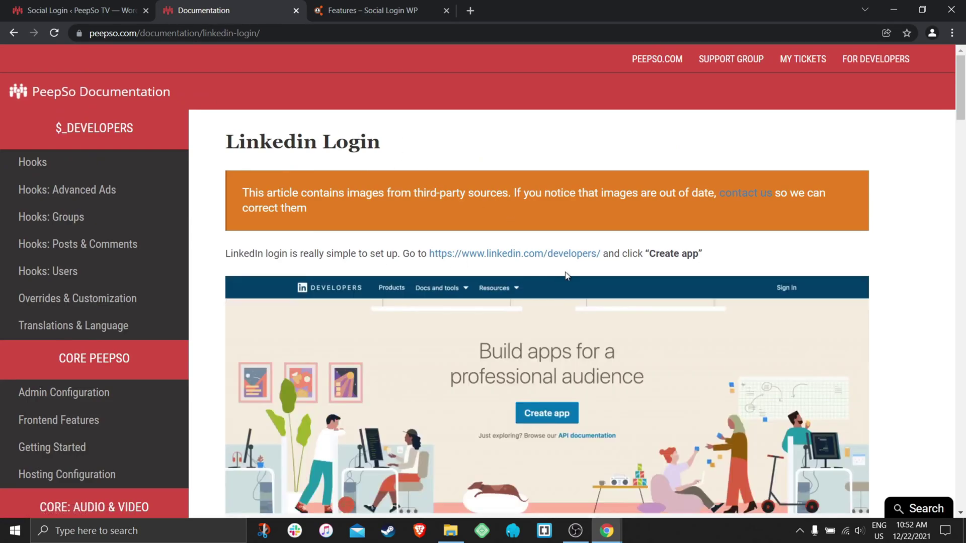
scroll(559, 274, "down", 9)
scroll(558, 273, "down", 5)
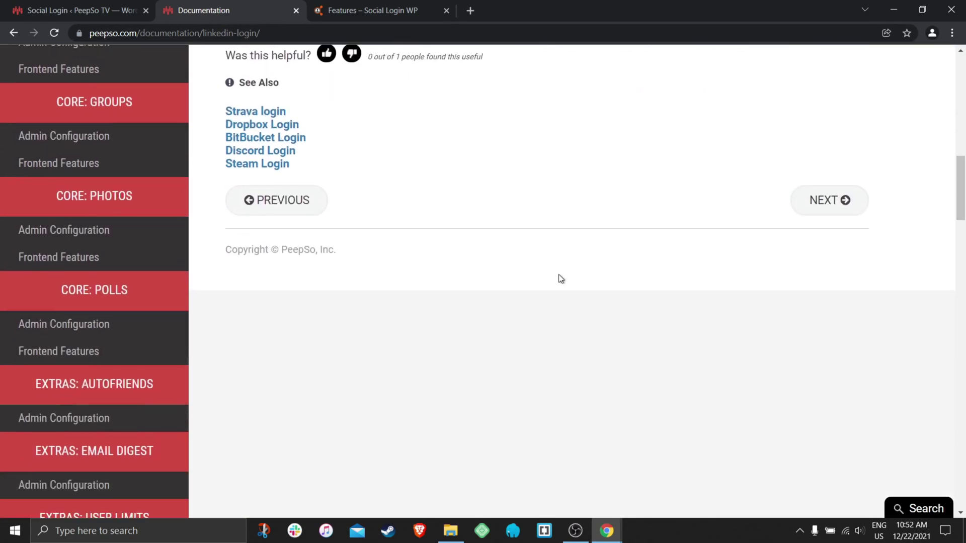
Close the docs and untick Enabled for the Amazon provider, scrolling down to the Facebook panel.
left_click(298, 11)
left_click(76, 13)
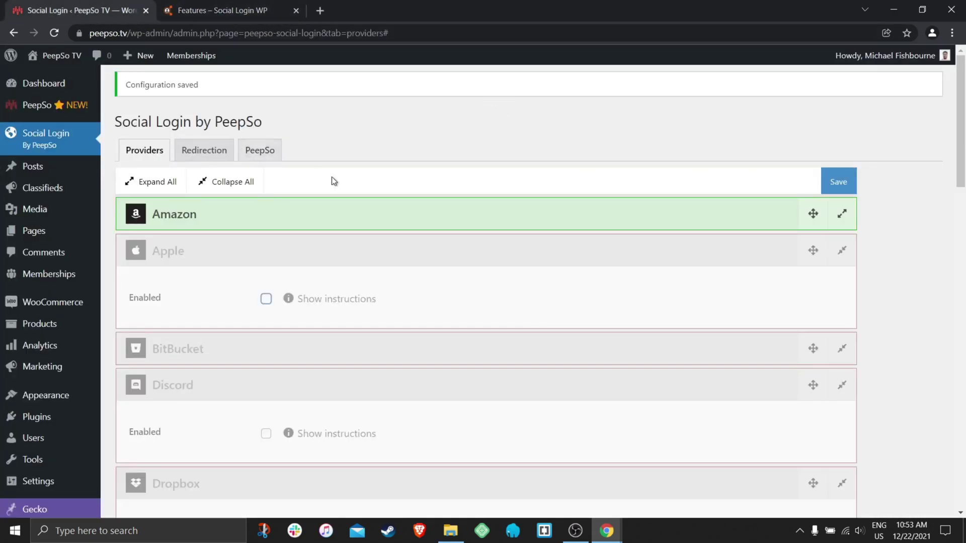
left_click(270, 215)
left_click(266, 263)
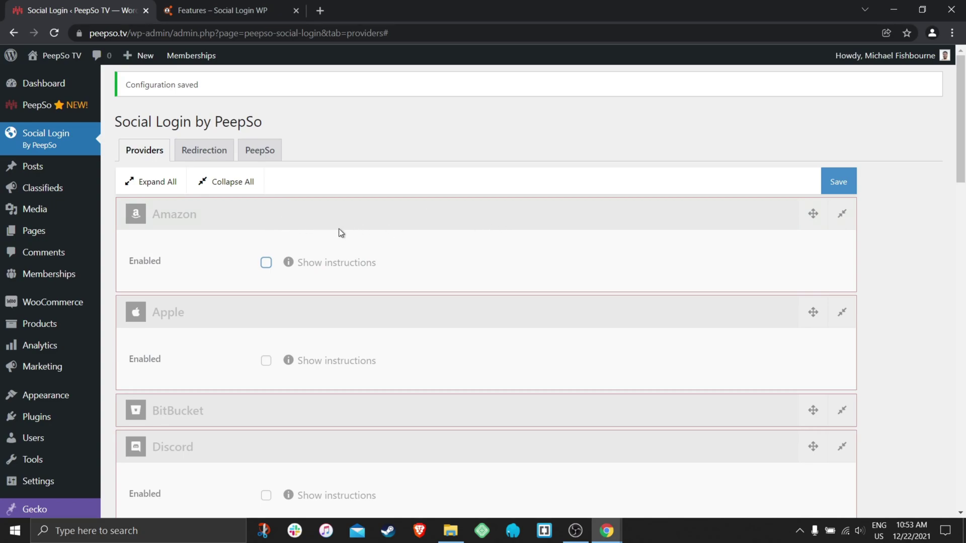
scroll(340, 232, "down", 8)
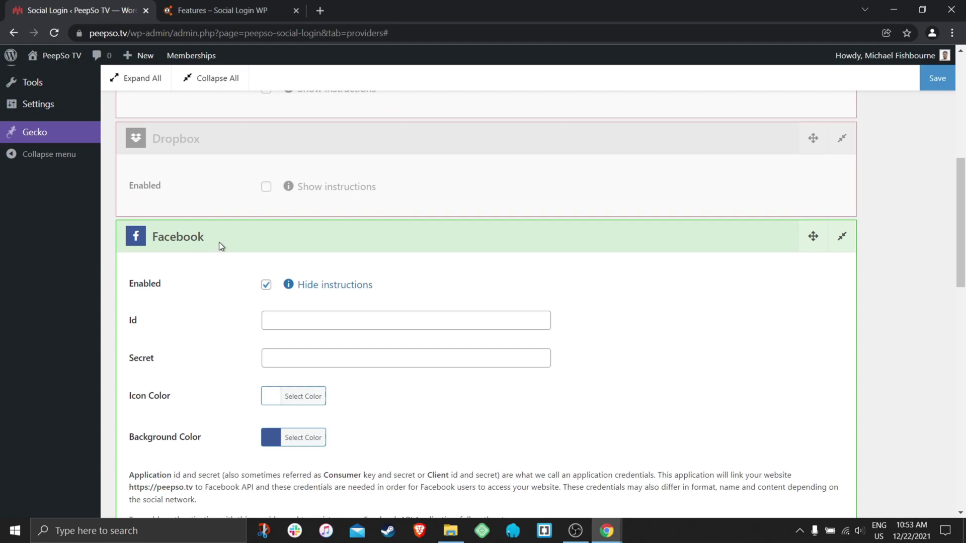
scroll(220, 239, "down", 1)
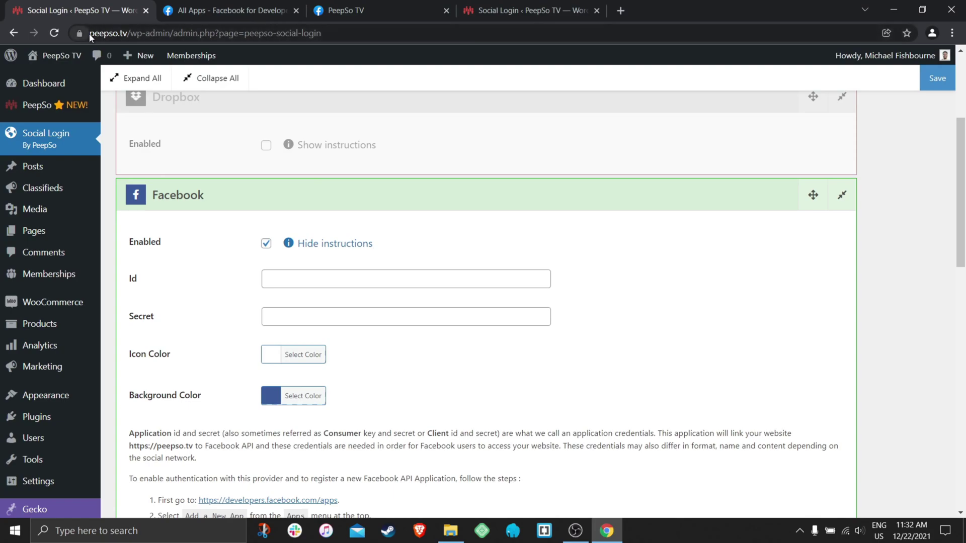
left_click(128, 33)
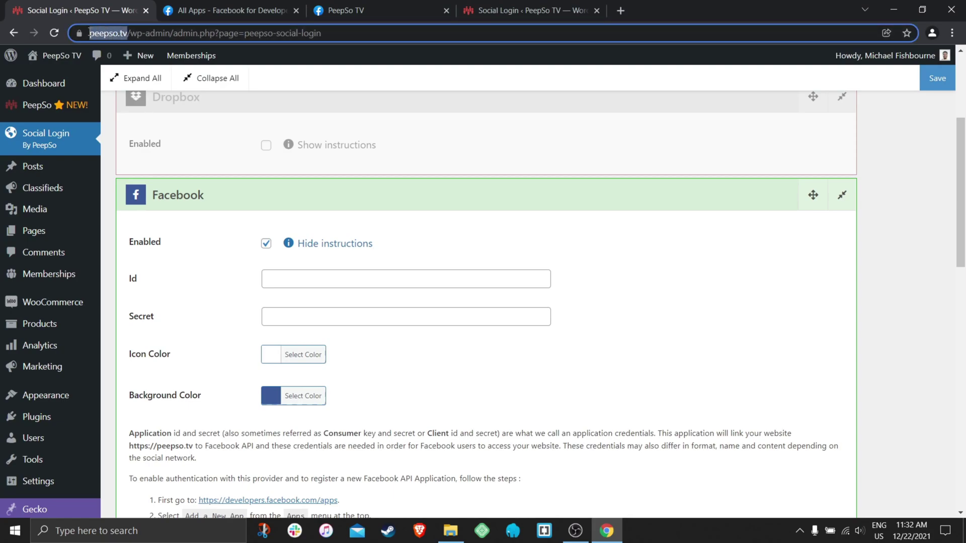
left_click(390, 99)
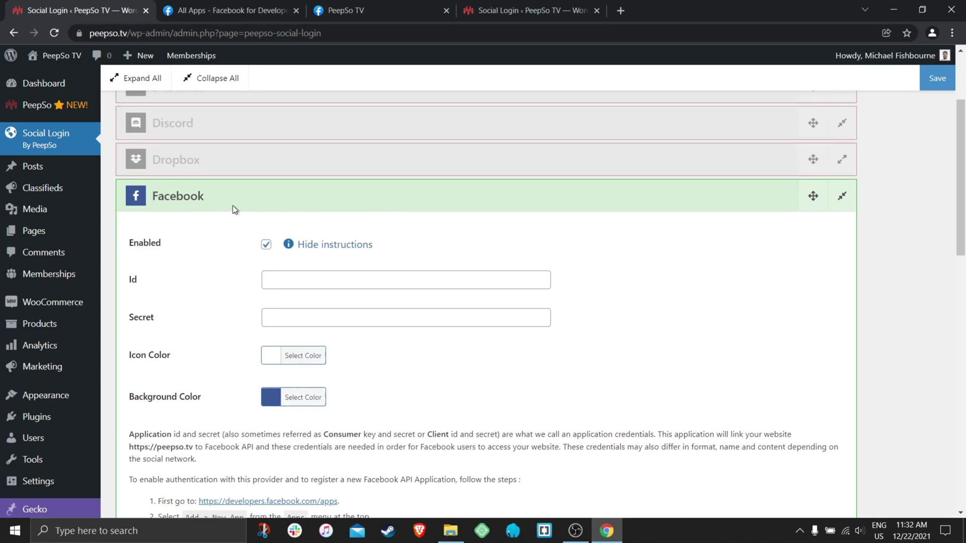
left_click(346, 14)
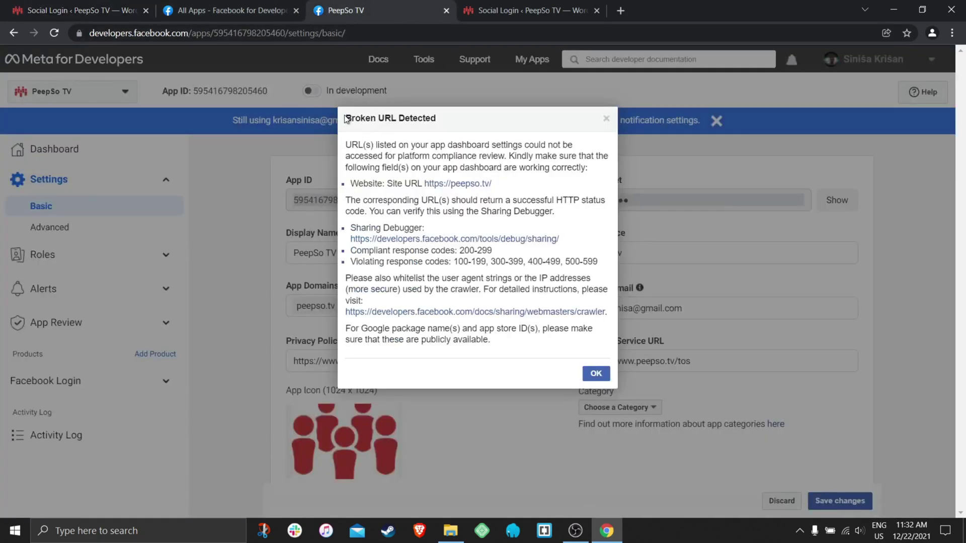
left_click_drag(345, 119, 539, 194)
left_click(538, 193)
left_click(103, 11)
mouse_move(153, 58)
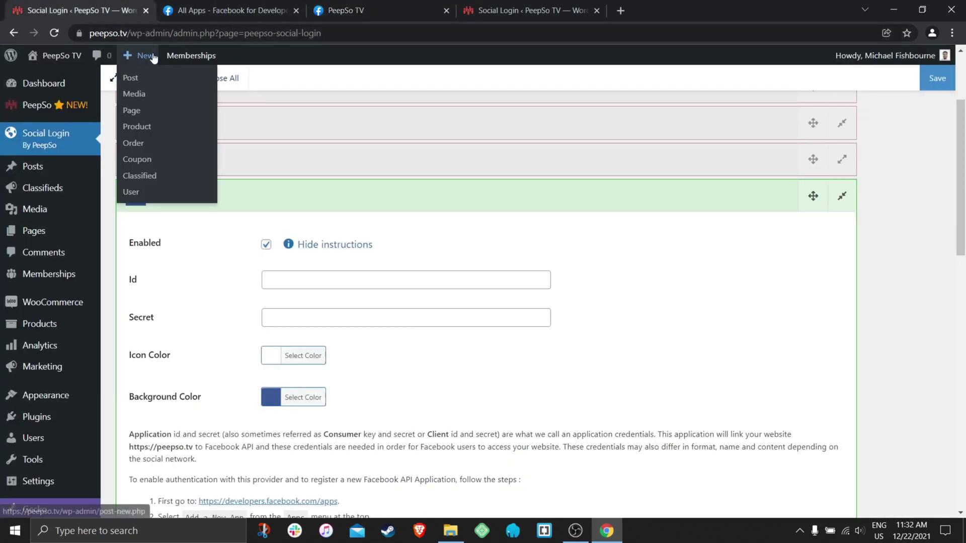
left_click(91, 32)
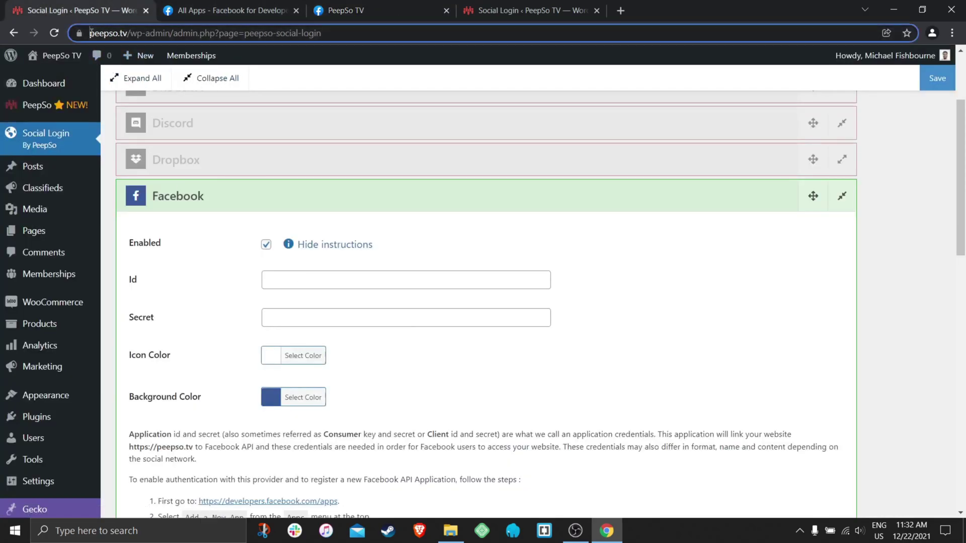
left_click_drag(91, 33, 130, 32)
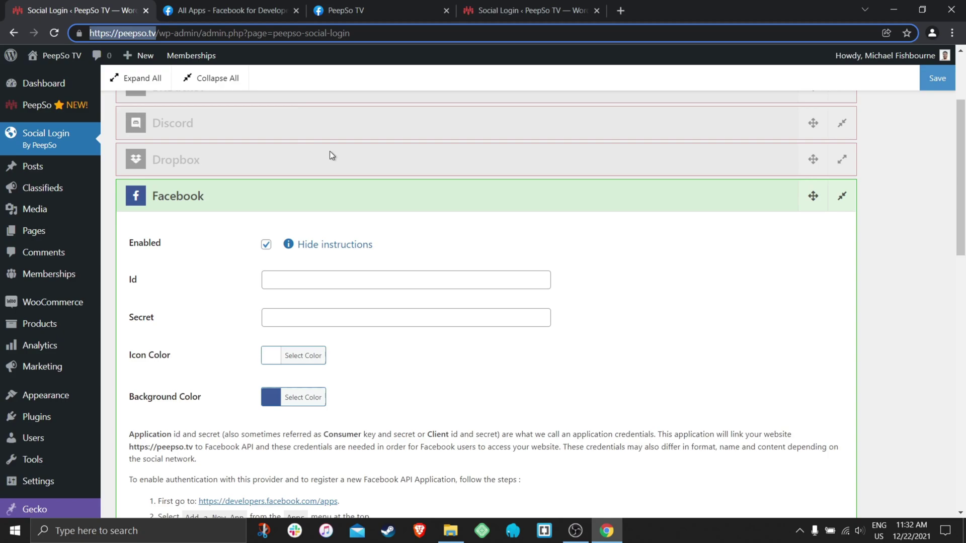
On the second site, tick Enabled for the Facebook provider and follow its developers.facebook.com/apps link.
left_click(529, 11)
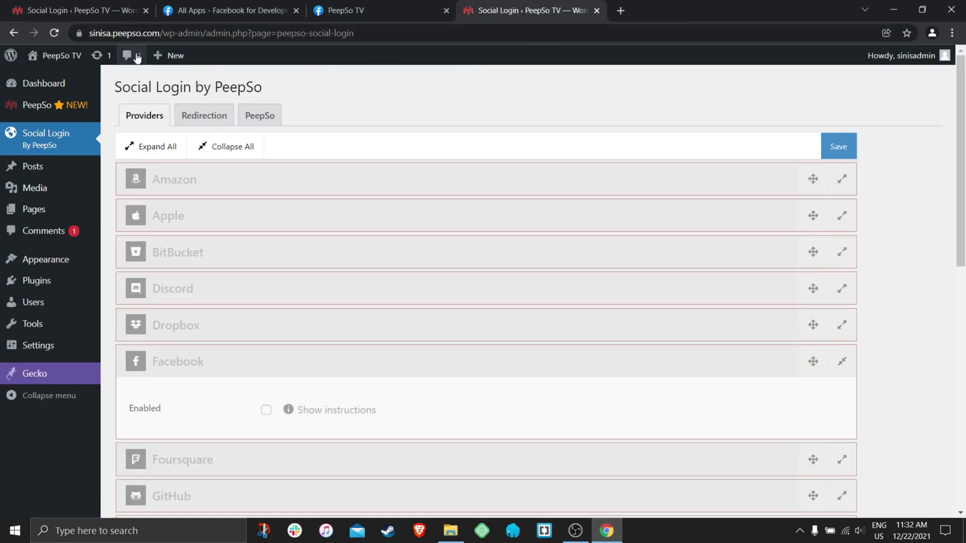
left_click_drag(90, 33, 163, 40)
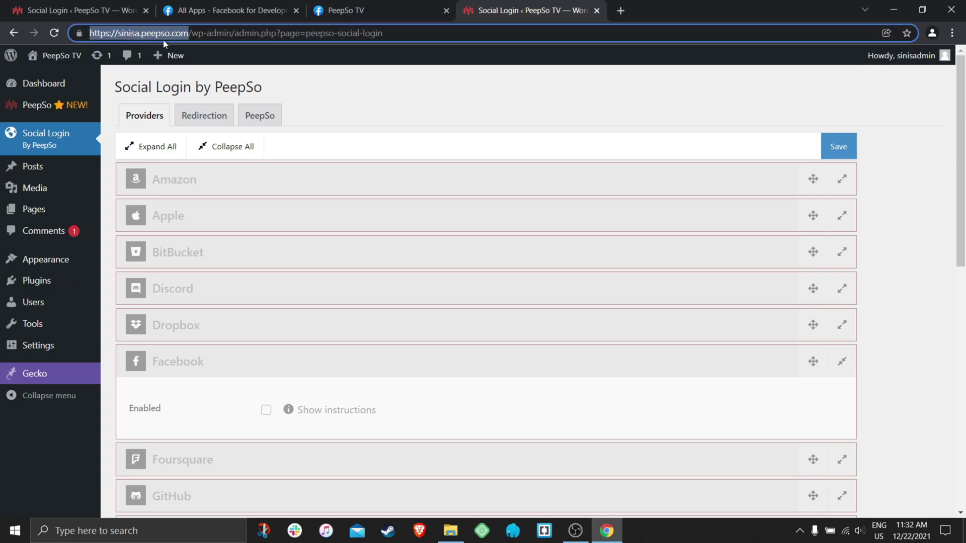
left_click(401, 90)
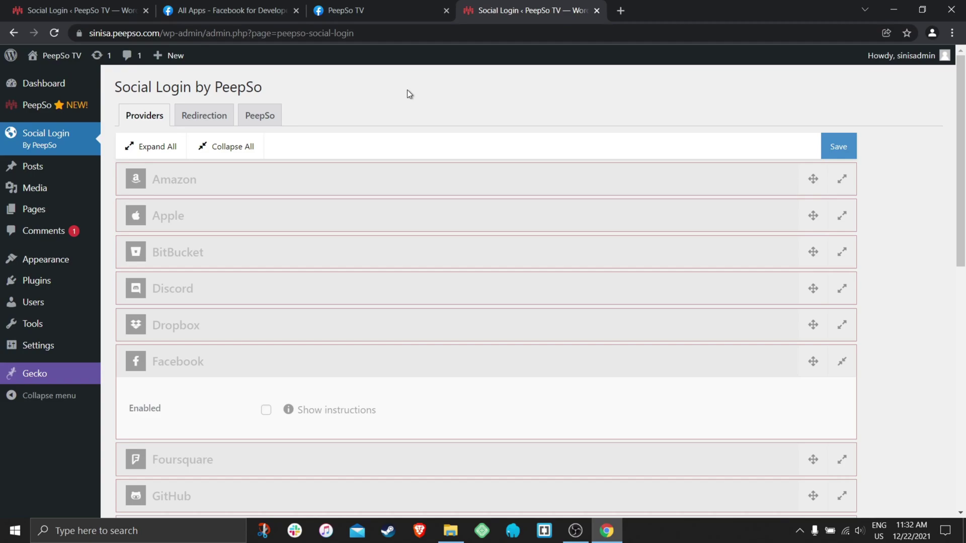
left_click(261, 366)
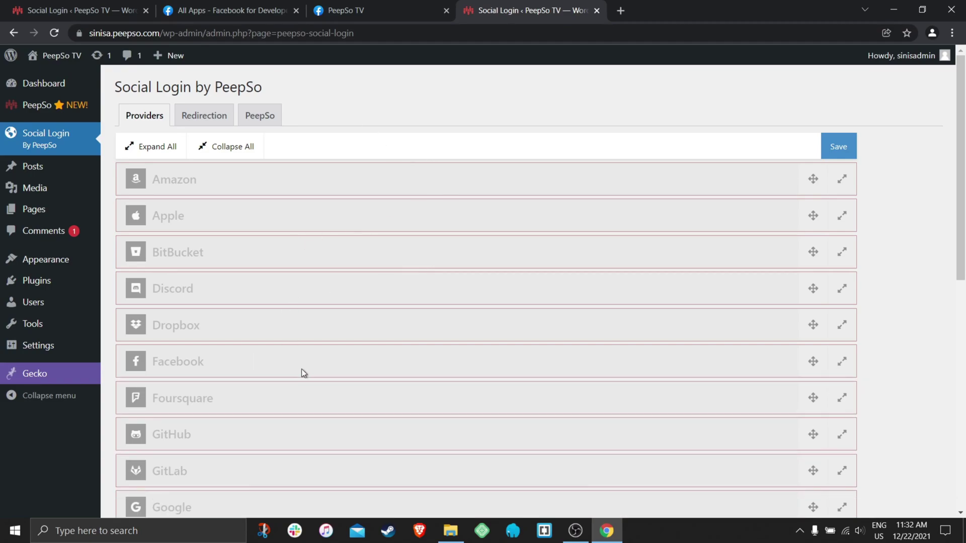
left_click(300, 369)
scroll(398, 317, "down", 2)
left_click(267, 317)
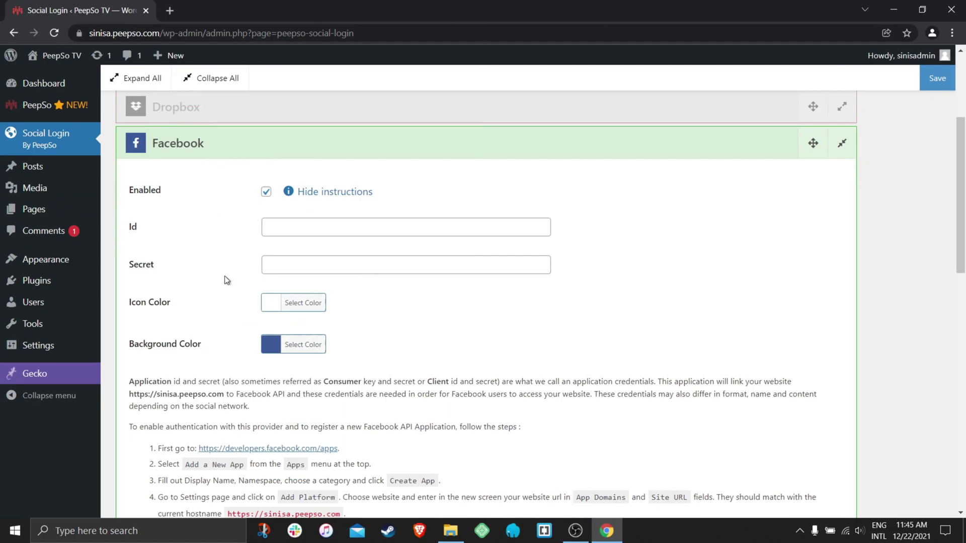
left_click(254, 451)
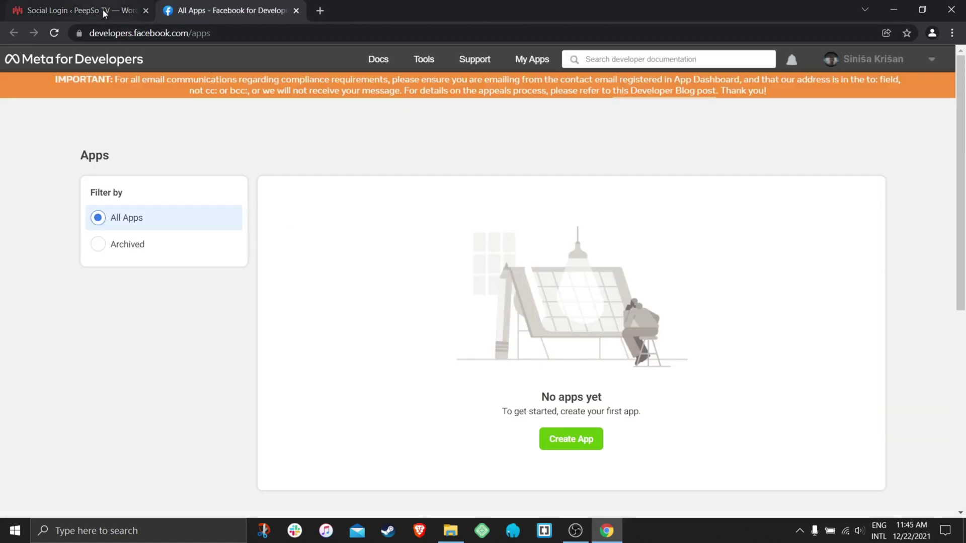
Start a new Facebook app, choose the None app type and continue to details.
left_click(103, 9)
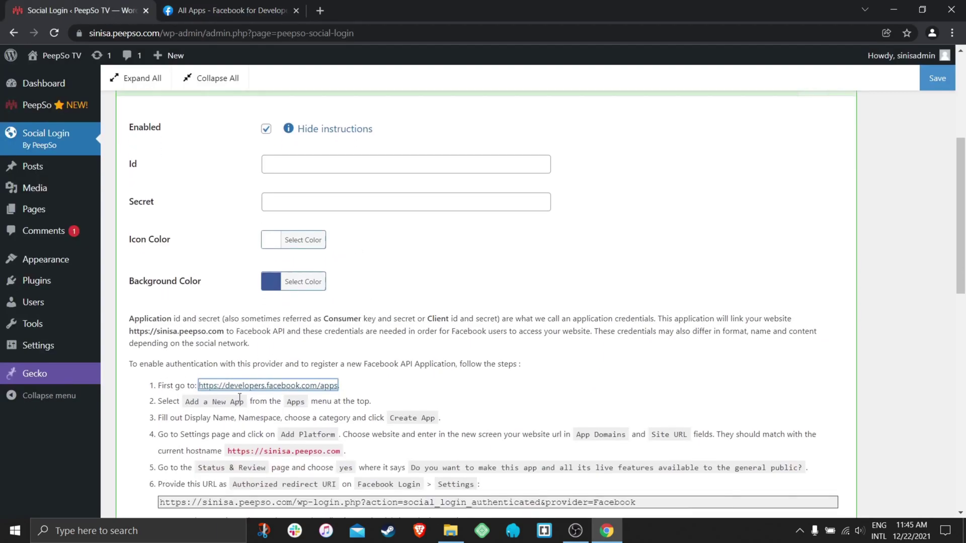
left_click(210, 9)
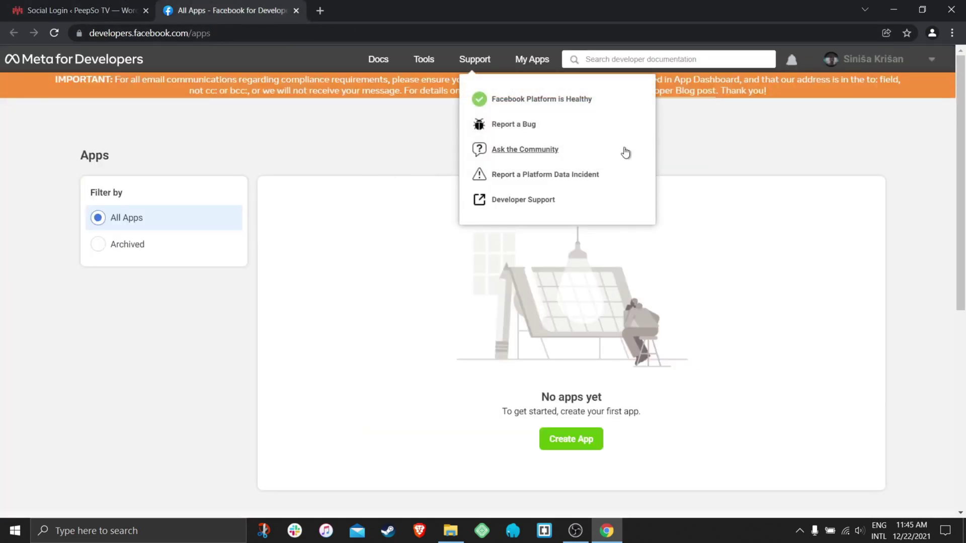
left_click(558, 443)
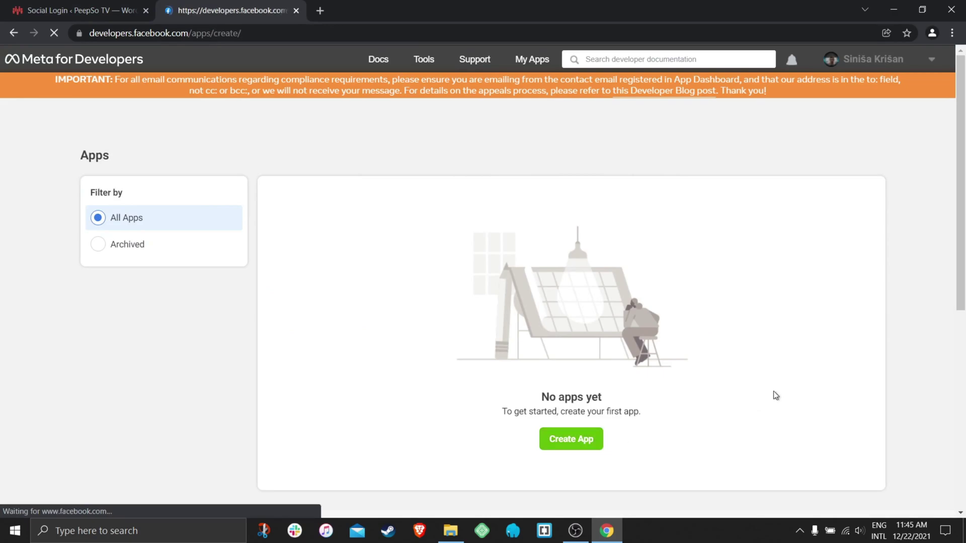
scroll(553, 309, "down", 1)
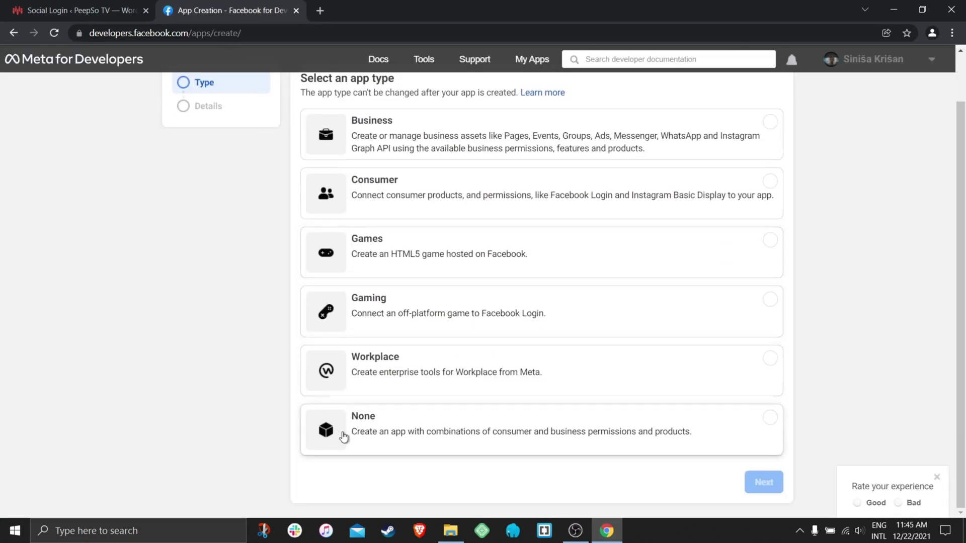
left_click(369, 423)
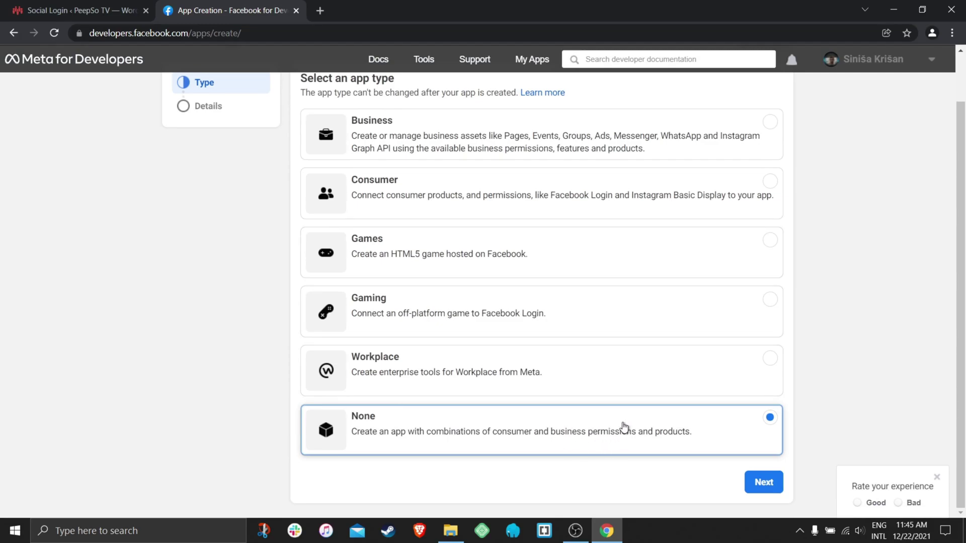
left_click(768, 489)
Create the app with display name 'PeepSo Tv', confirming with the account password.
left_click_drag(421, 227, 298, 229)
left_click(427, 227)
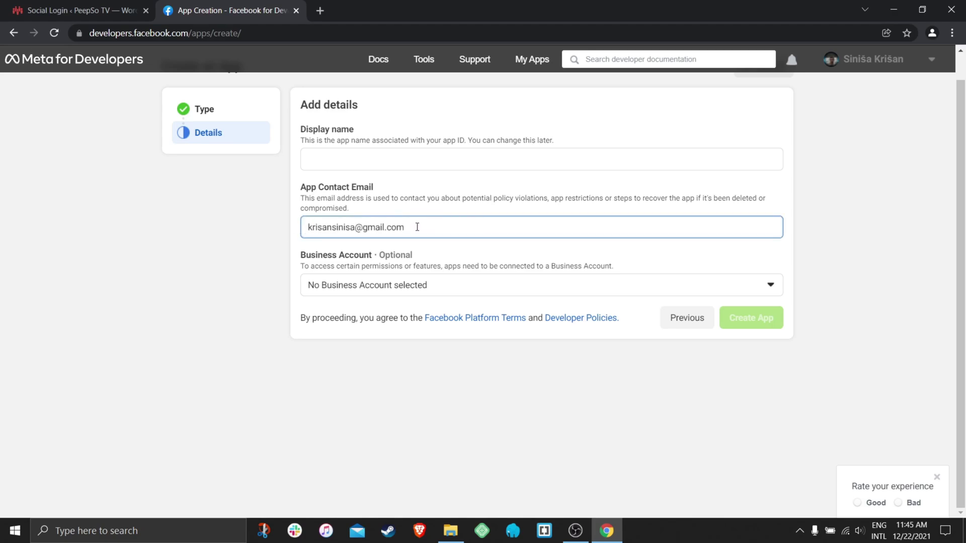
left_click_drag(417, 227, 302, 230)
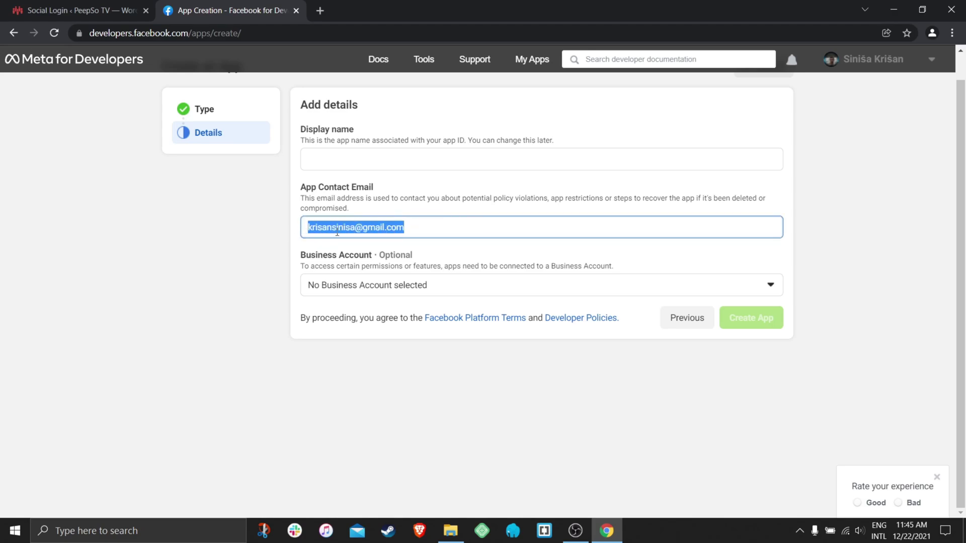
left_click(424, 227)
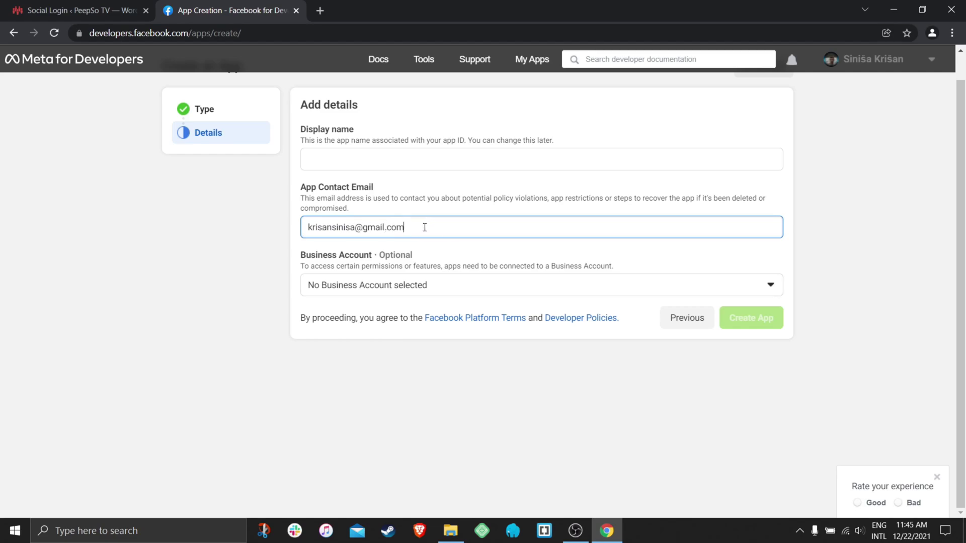
left_click(388, 158)
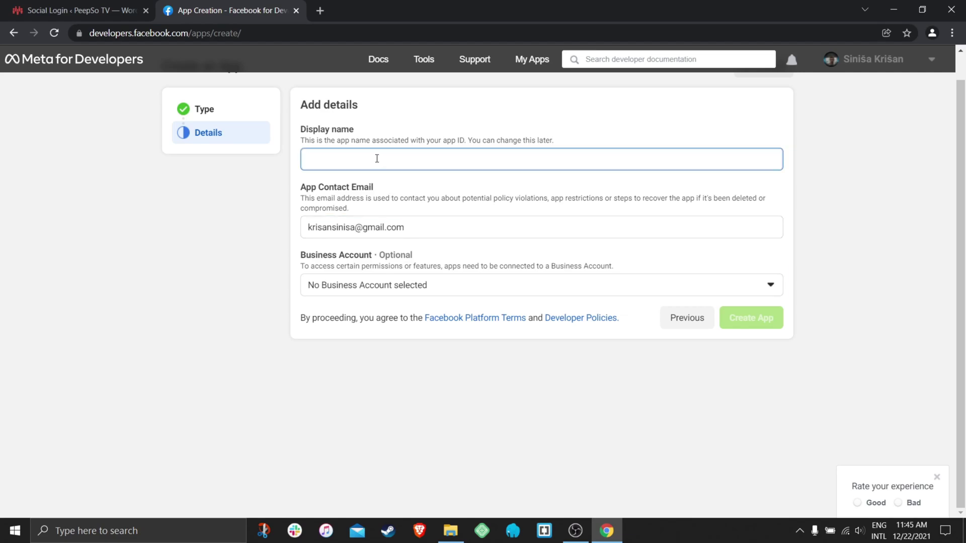
type("PeepSo TV")
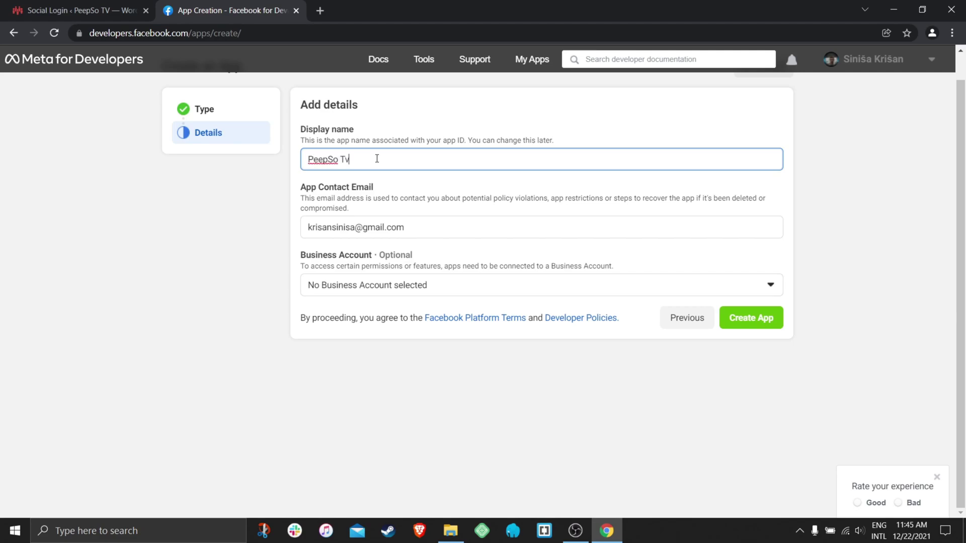
left_click(404, 230)
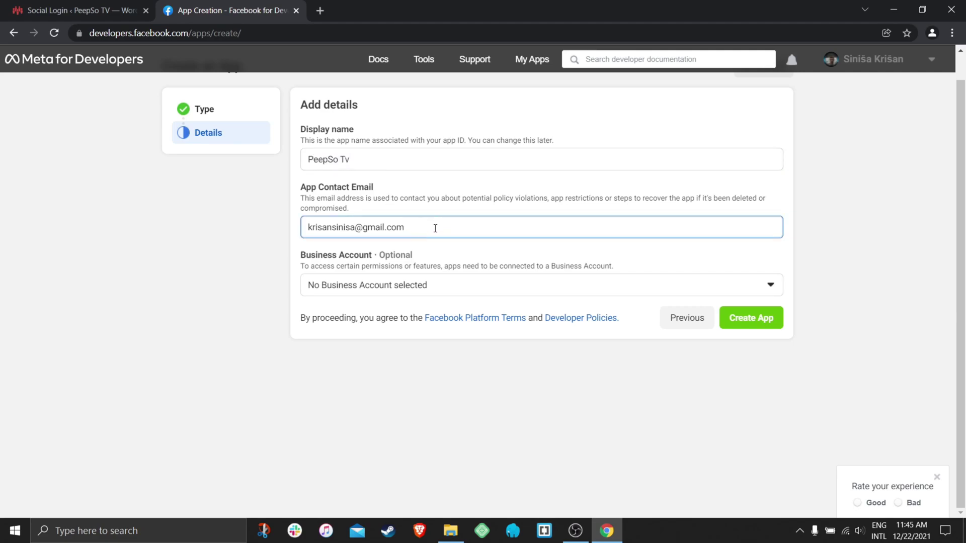
left_click_drag(419, 229, 302, 229)
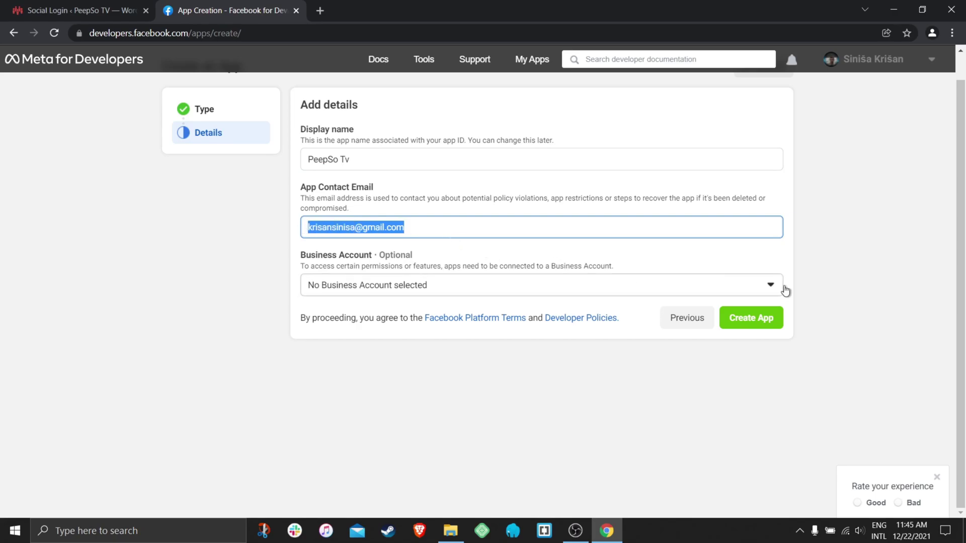
left_click(757, 324)
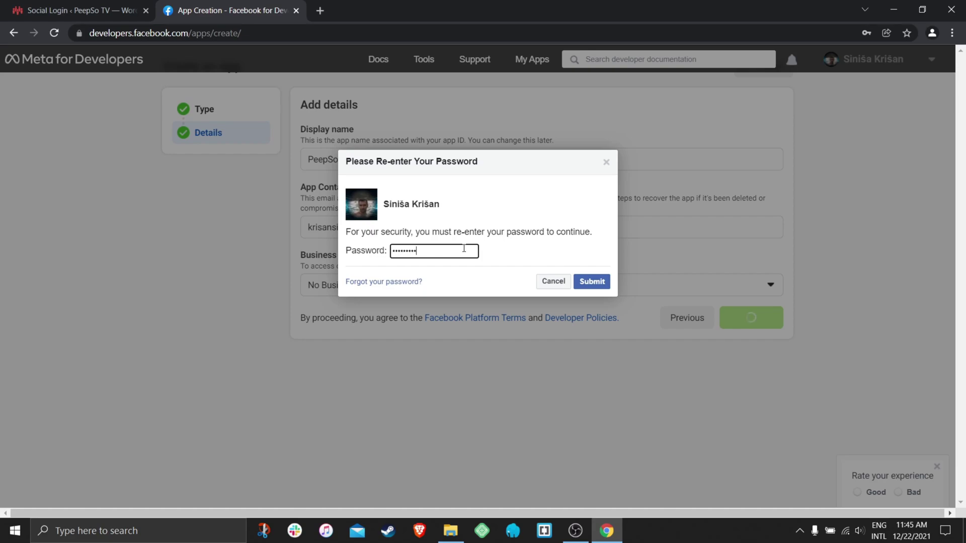
left_click(603, 283)
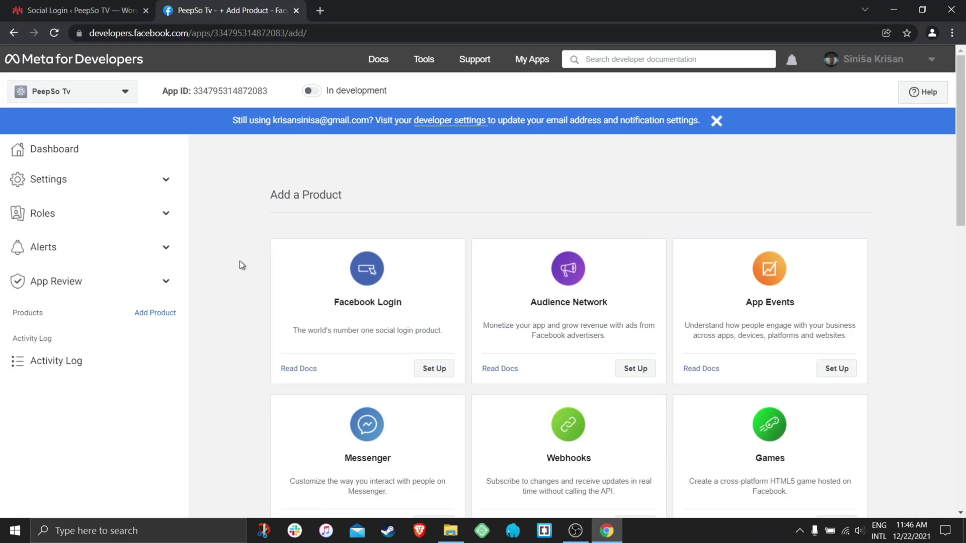
left_click(455, 376)
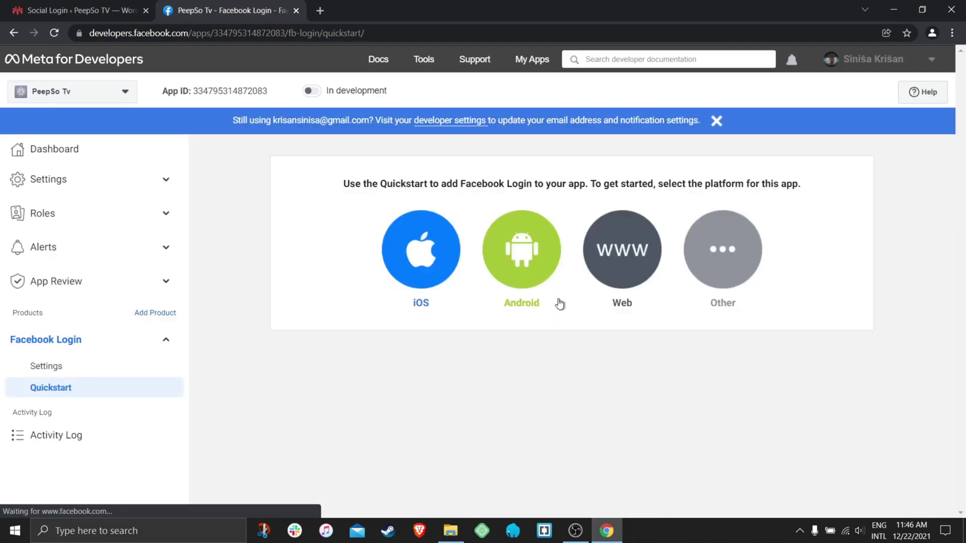
left_click(623, 251)
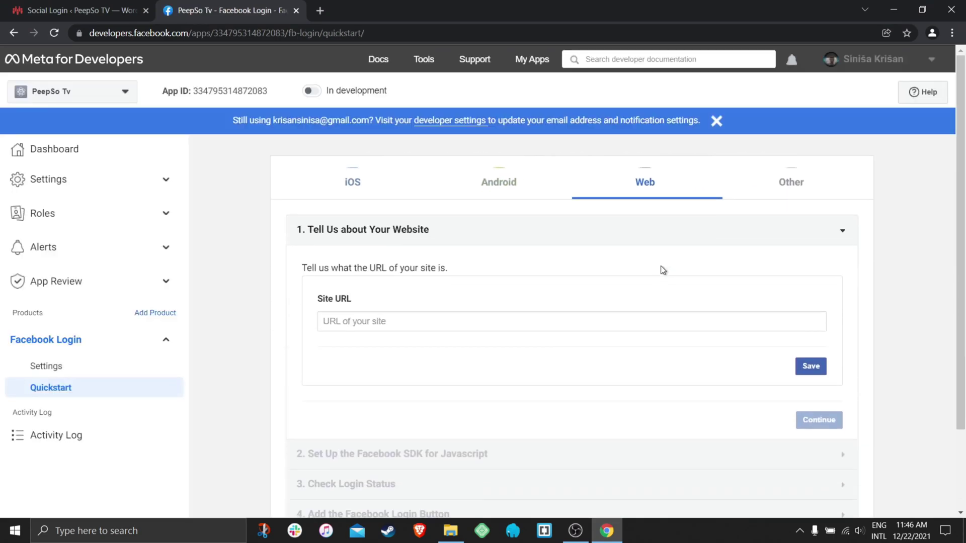
left_click(370, 309)
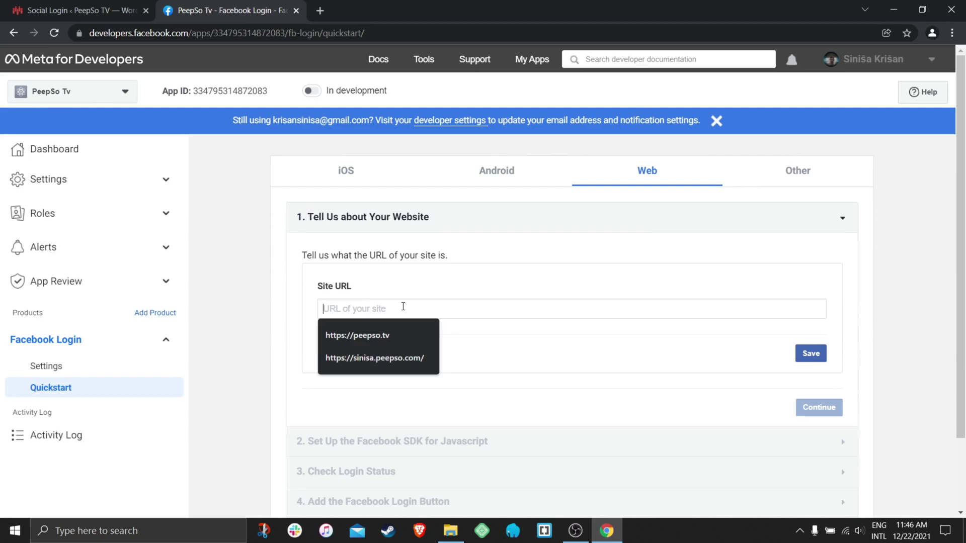
type("https:")
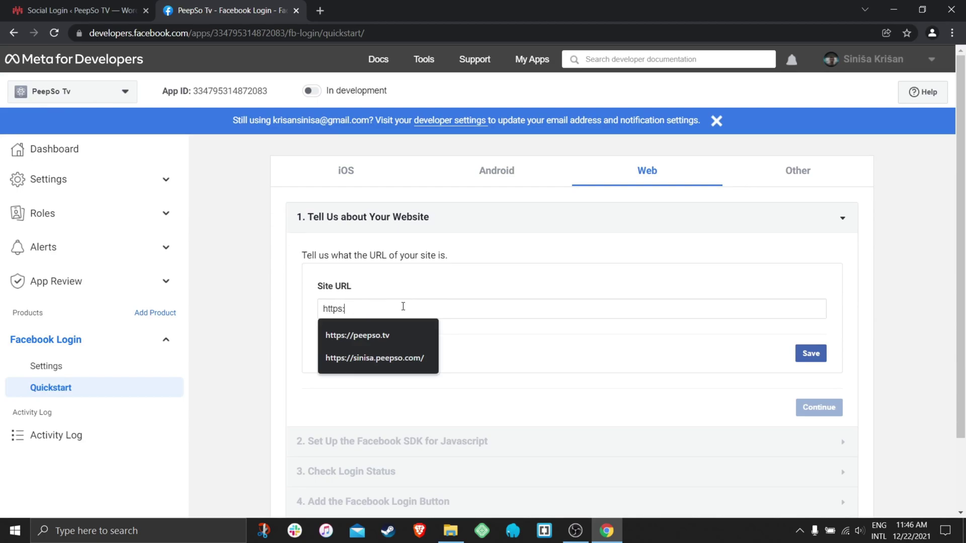
type("peepso.com")
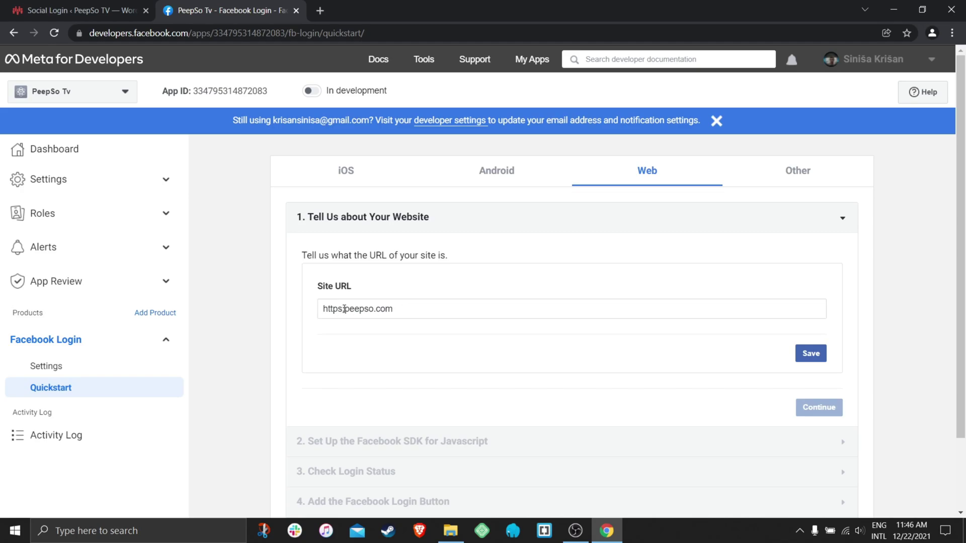
type("//")
left_click(812, 355)
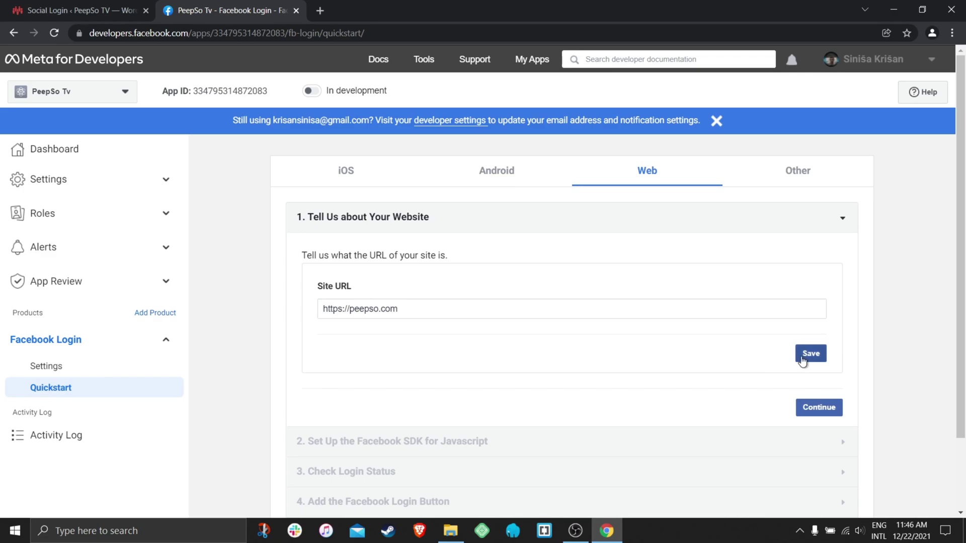
Step through the remaining quickstart steps and open Facebook Login settings to Valid OAuth Redirect URIs.
left_click(819, 407)
scroll(628, 366, "down", 5)
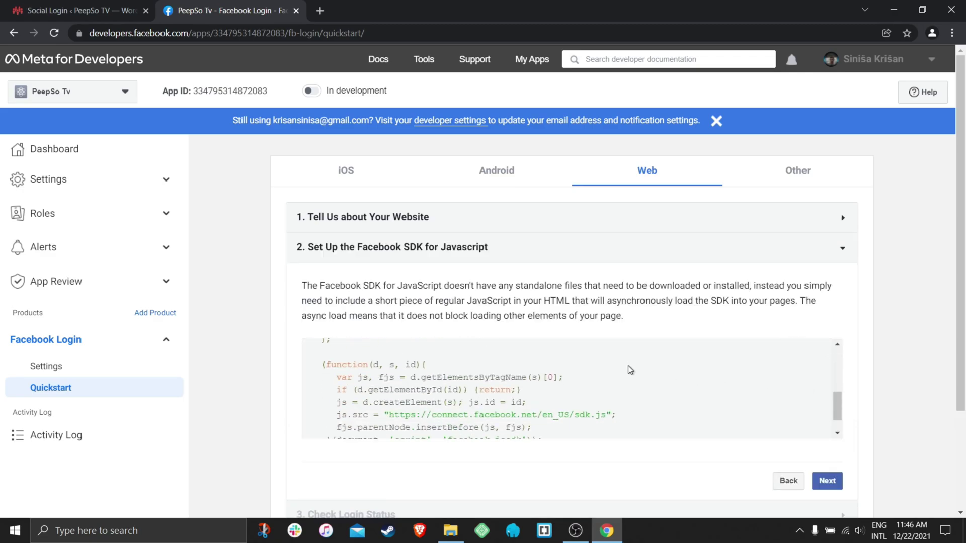
left_click(823, 478)
scroll(650, 380, "down", 8)
left_click(827, 437)
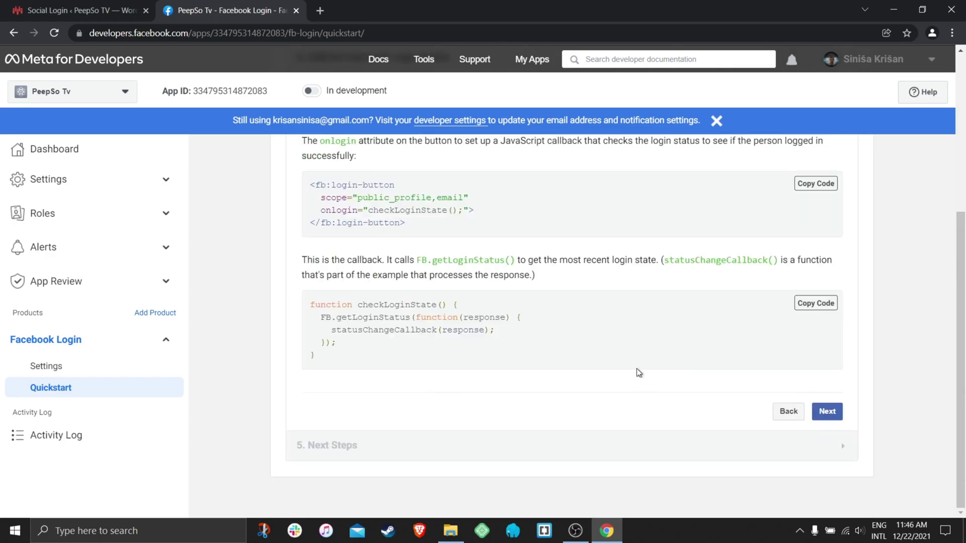
left_click(813, 415)
scroll(642, 385, "down", 4)
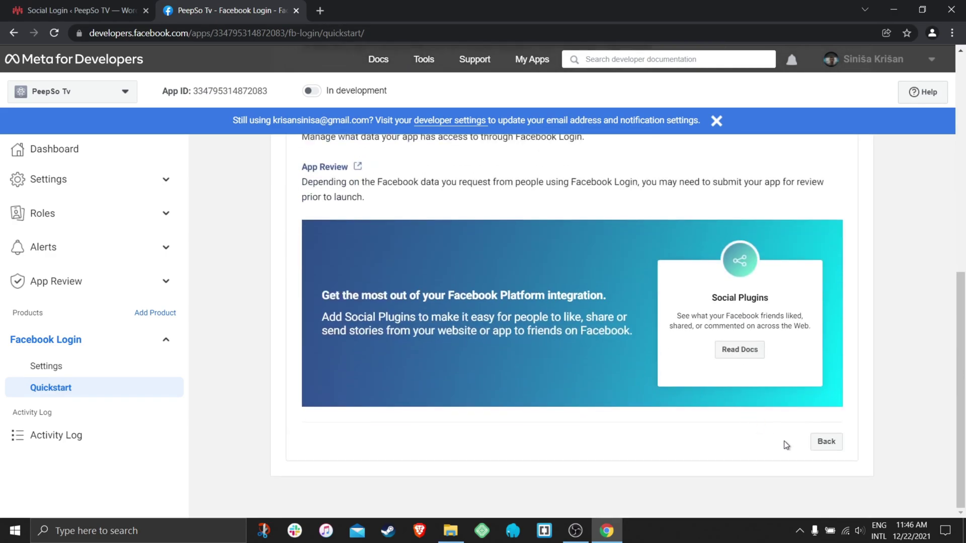
left_click(48, 372)
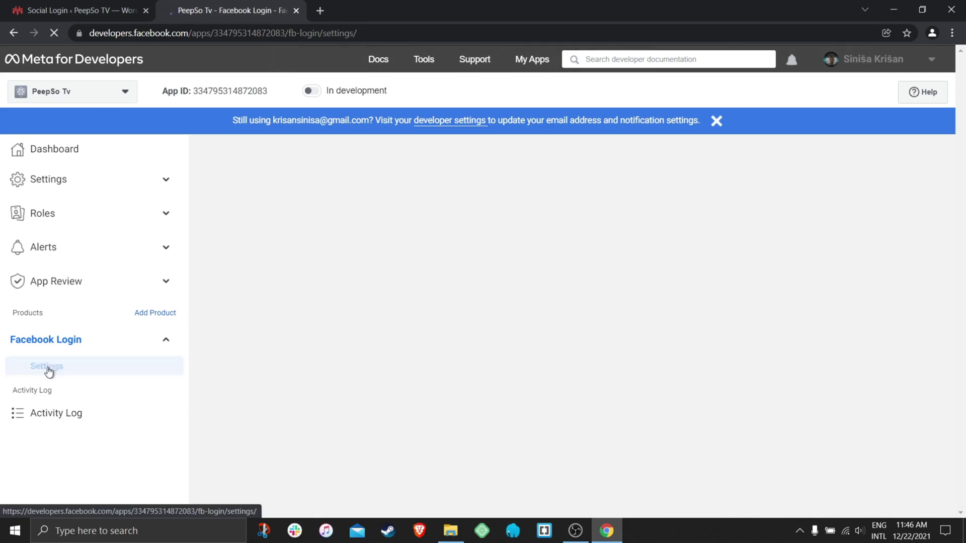
scroll(367, 364, "down", 3)
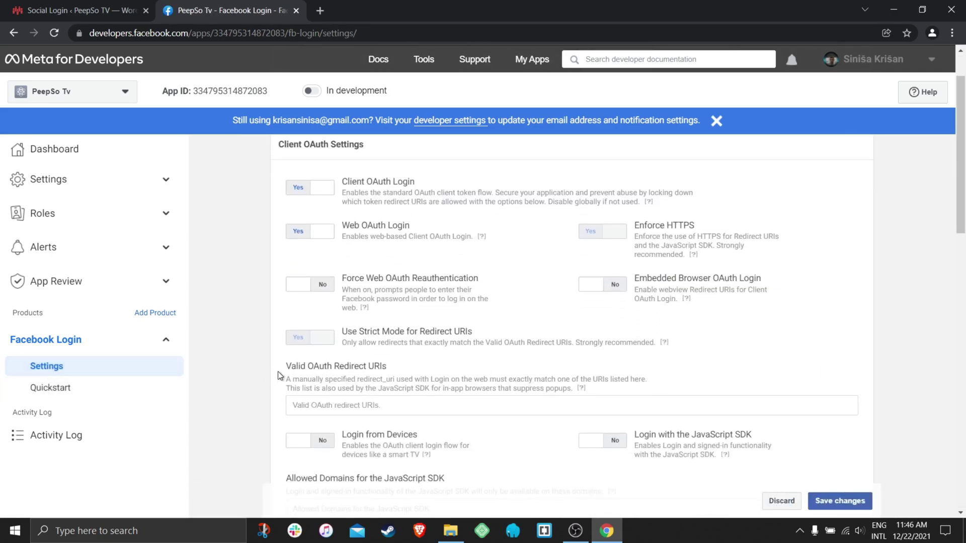
left_click_drag(285, 366, 384, 368)
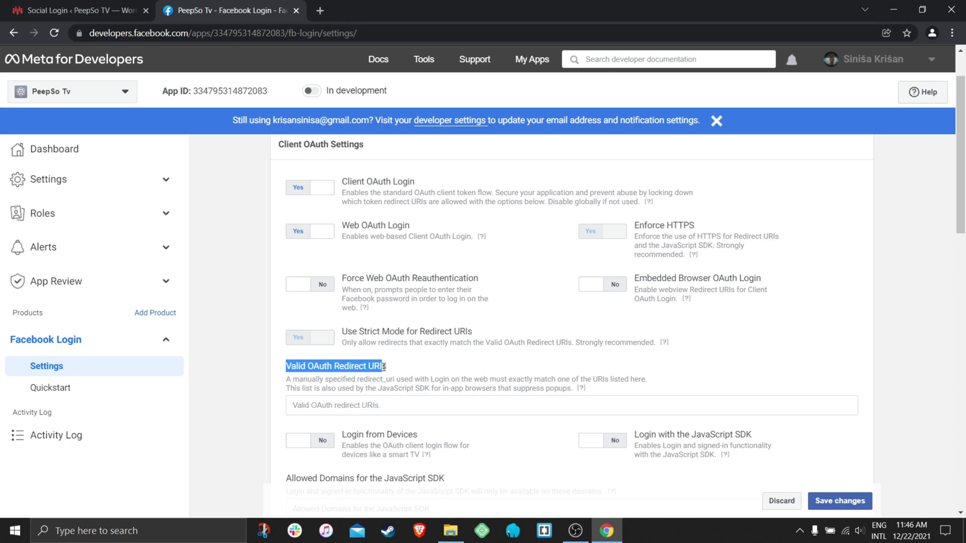
left_click(367, 400)
left_click(136, 12)
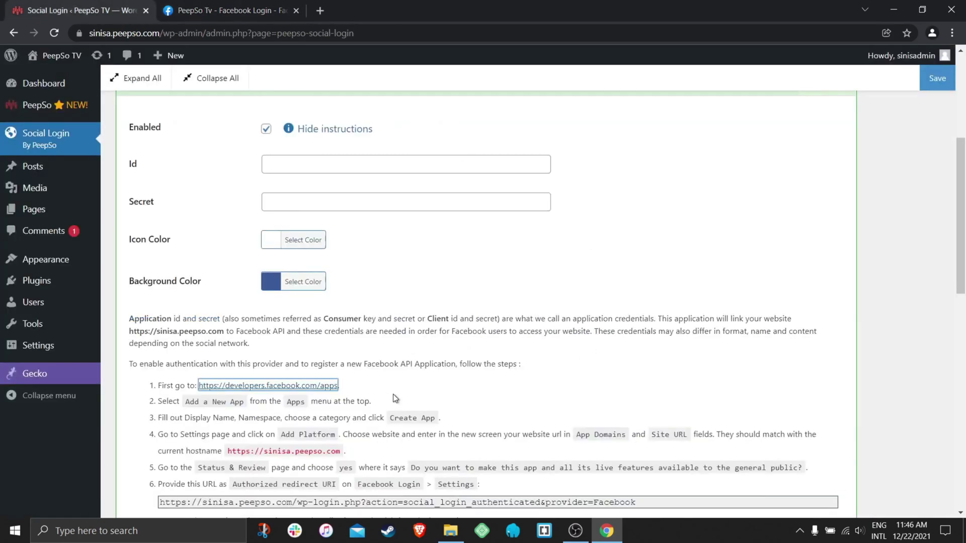
scroll(394, 398, "down", 2)
left_click(362, 376)
key("ctrl+c")
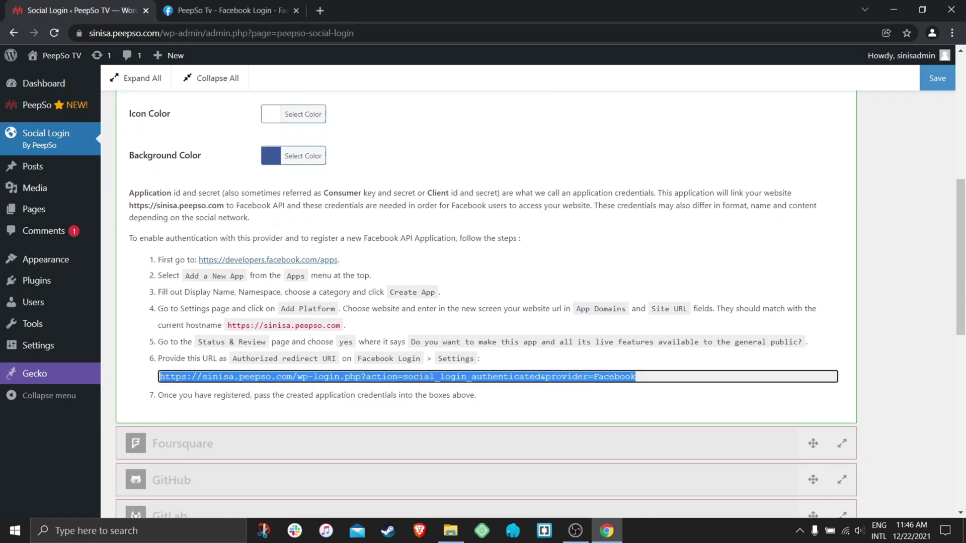
right_click(590, 377)
left_click(638, 385)
left_click(243, 15)
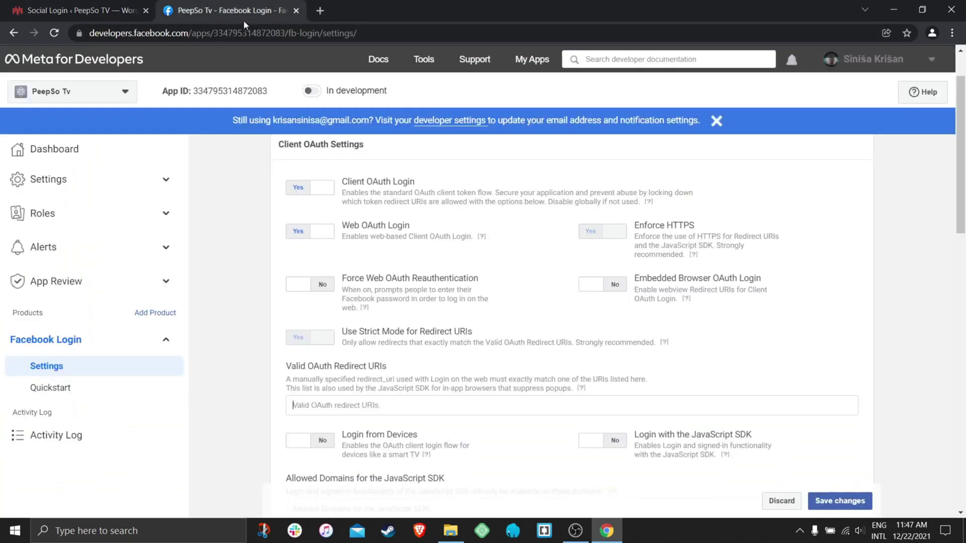
right_click(336, 406)
left_click(367, 304)
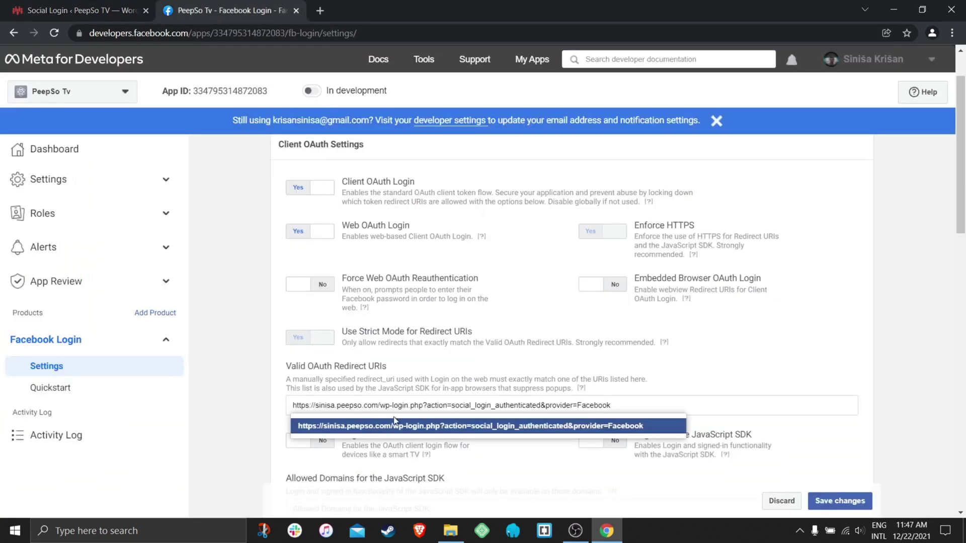
left_click(336, 405)
key("BackSpace")
key("BackSpace")
key("BackSpace")
key("BackSpace")
key("BackSpace")
key("BackSpace")
key("BackSpace")
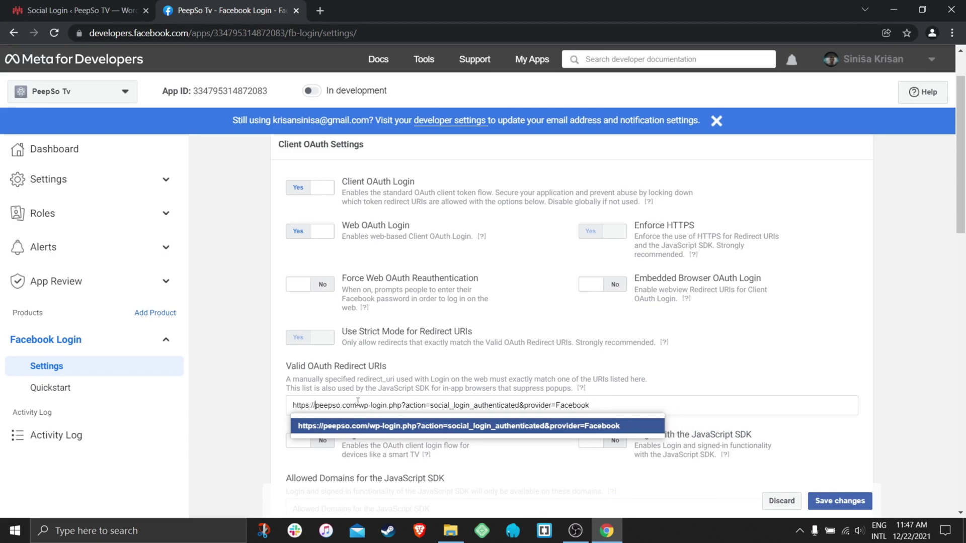
left_click(243, 394)
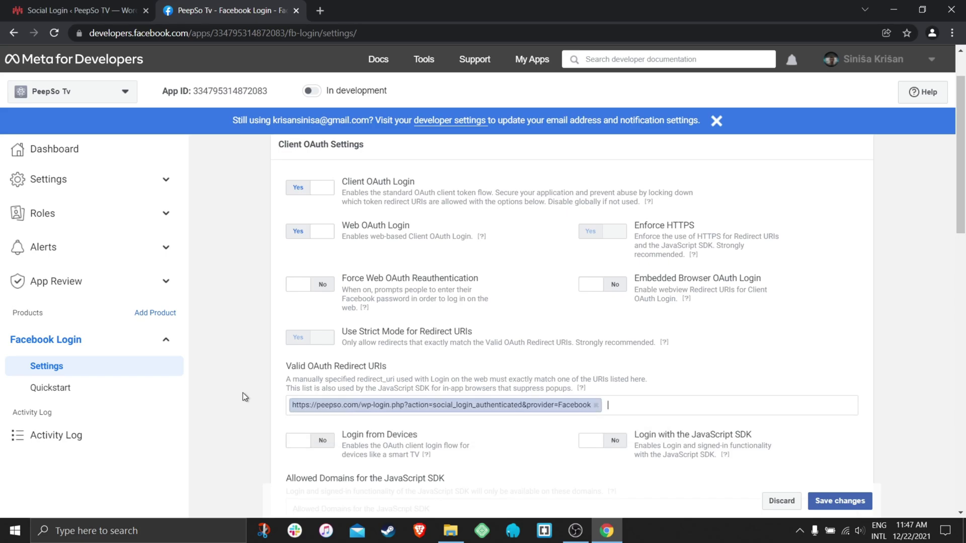
left_click(348, 414)
scroll(865, 376, "down", 3)
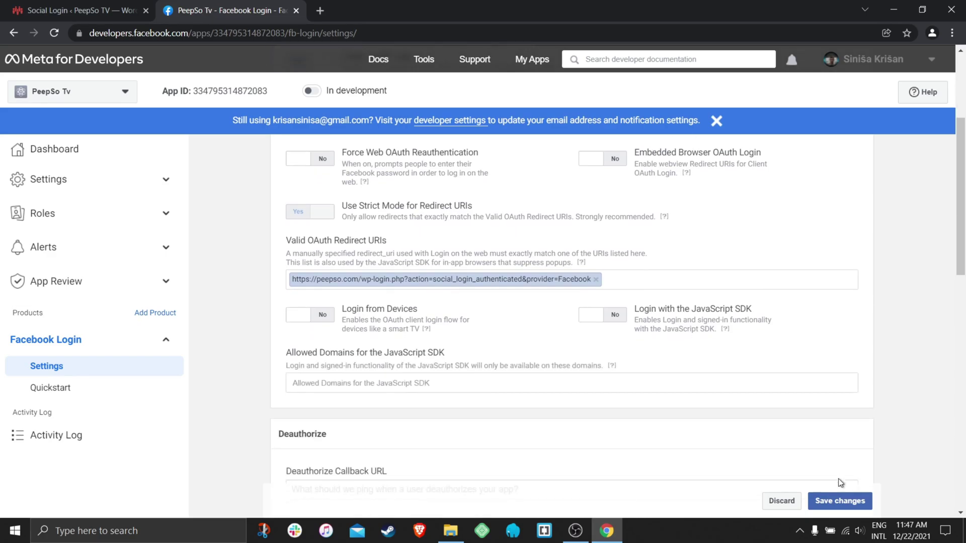
left_click(840, 506)
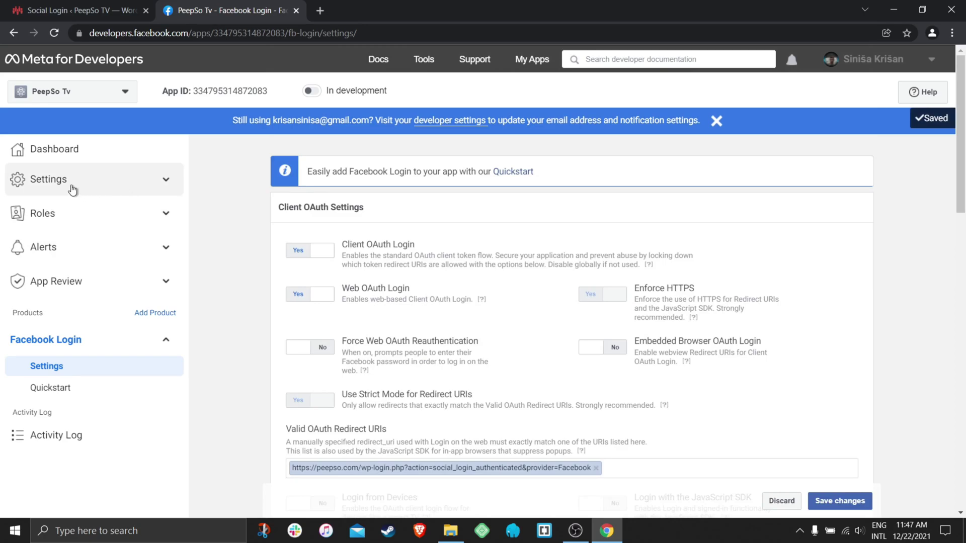
In Settings > Basic, set namespace peepsotv and add peepso.com as the app domain.
left_click(55, 184)
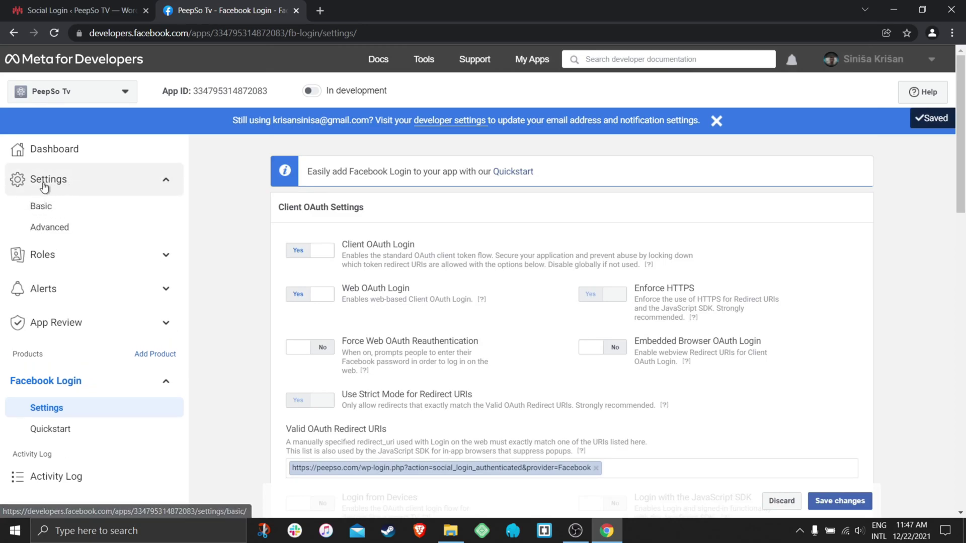
left_click(42, 207)
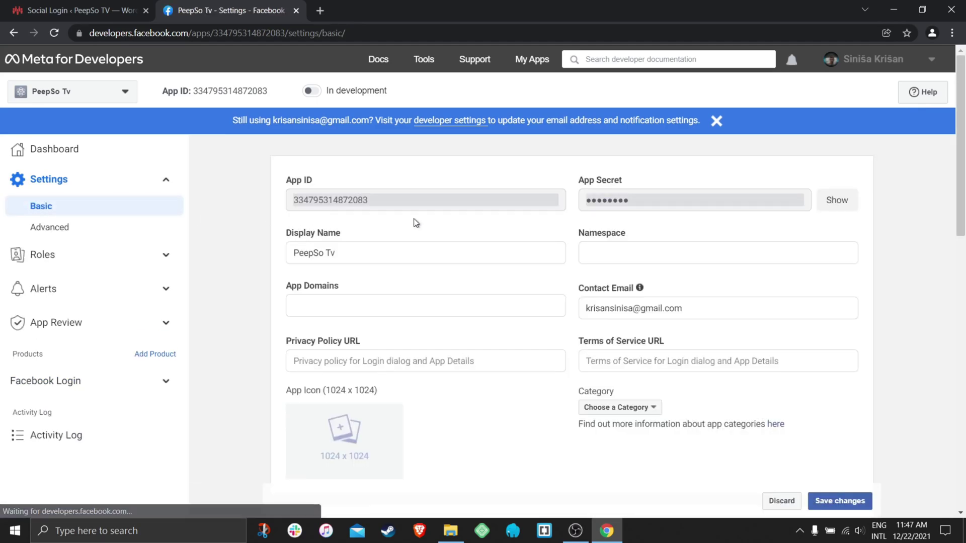
left_click(624, 251)
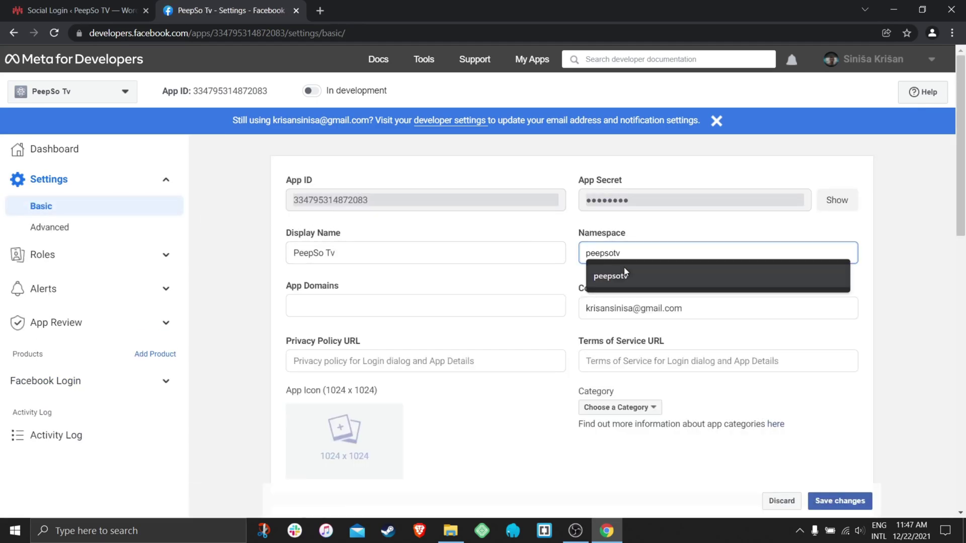
left_click(621, 277)
left_click(324, 309)
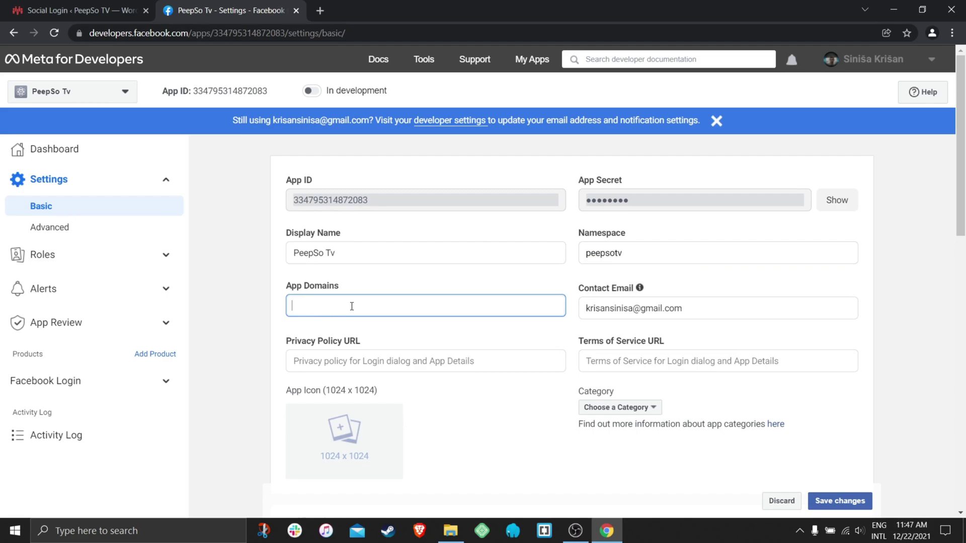
type("peepso.com")
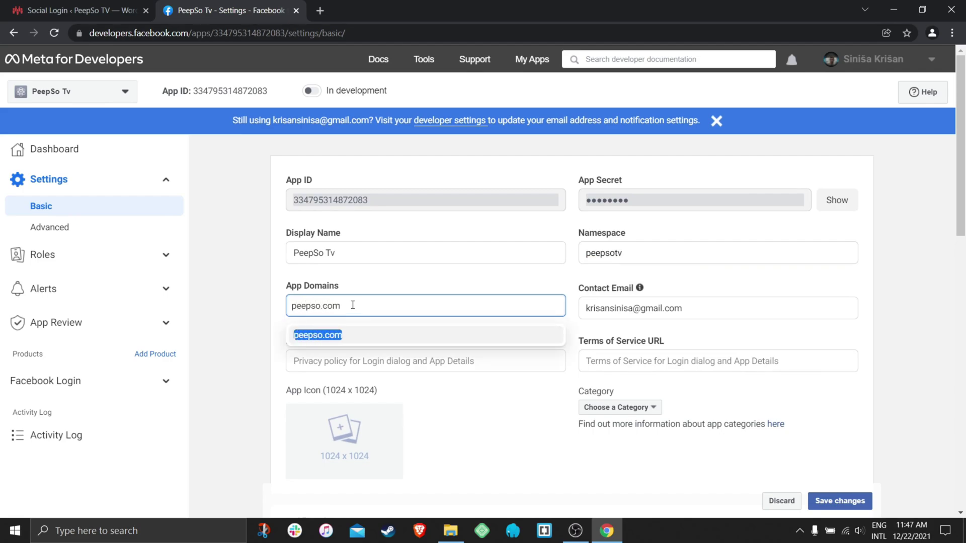
left_click(332, 336)
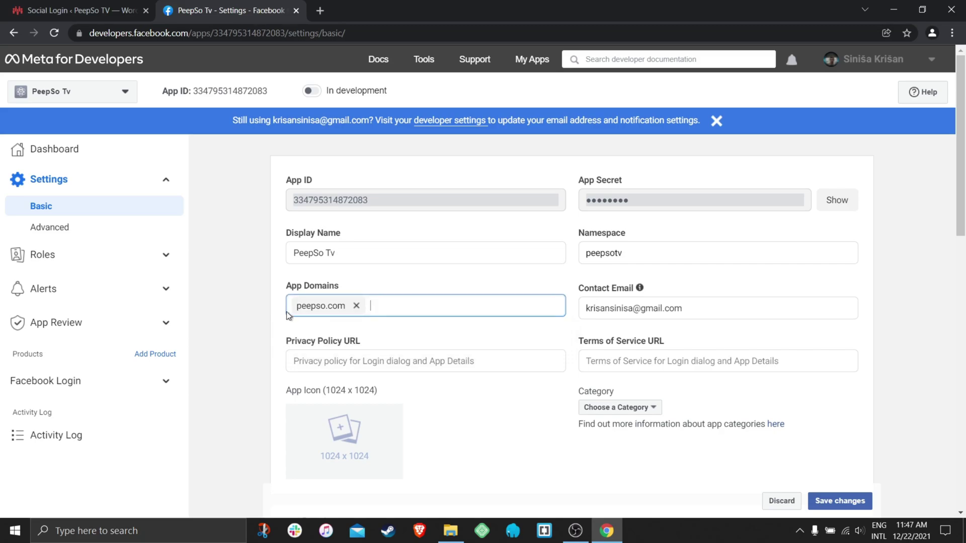
left_click(64, 8)
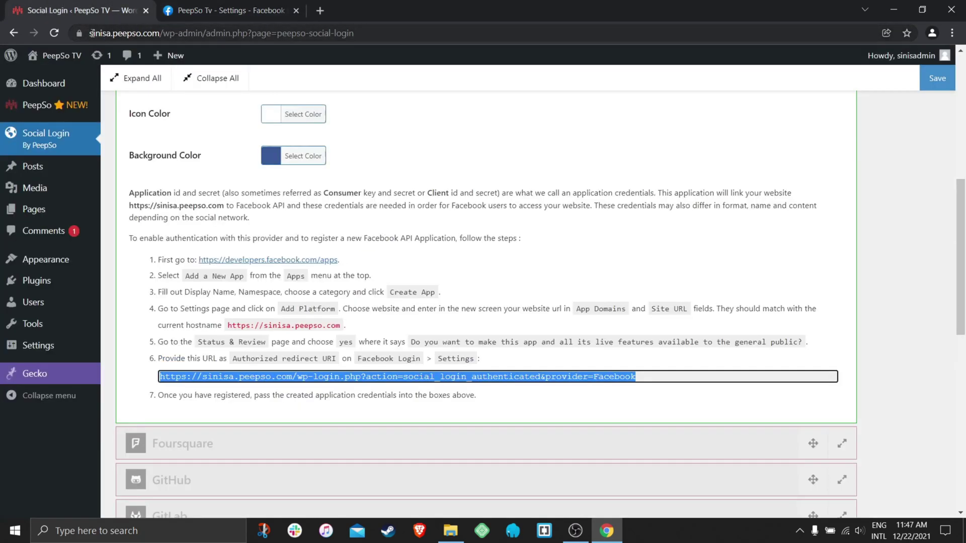
left_click_drag(92, 32, 167, 29)
left_click(226, 11)
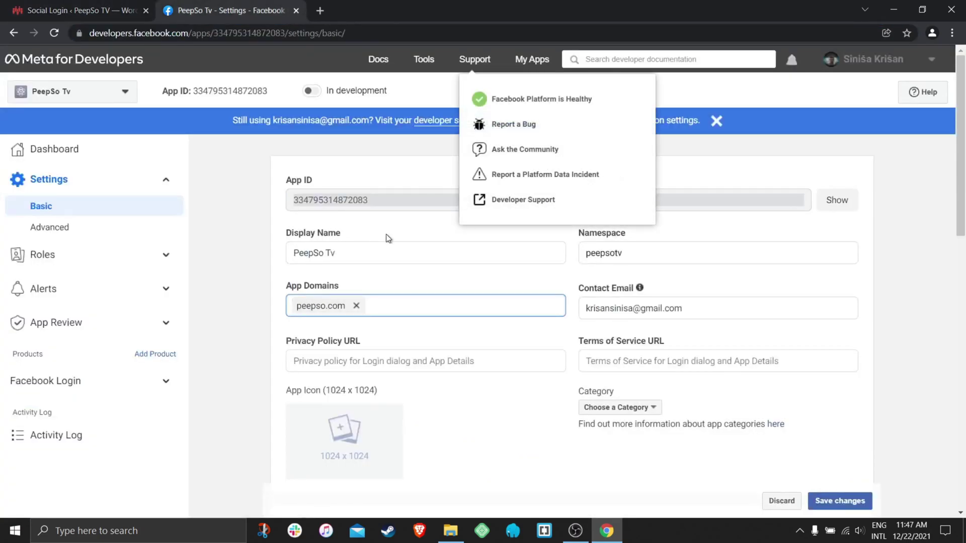
left_click(381, 286)
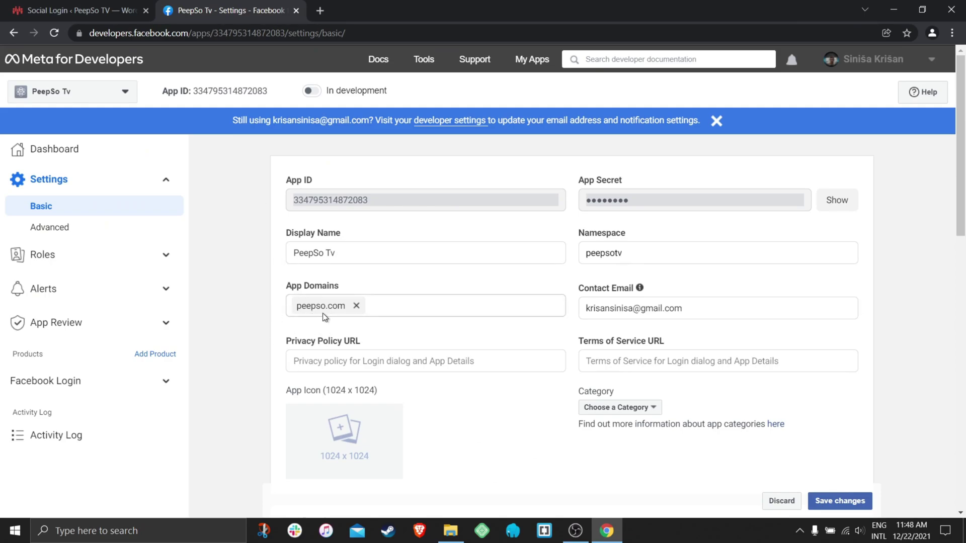
left_click(310, 364)
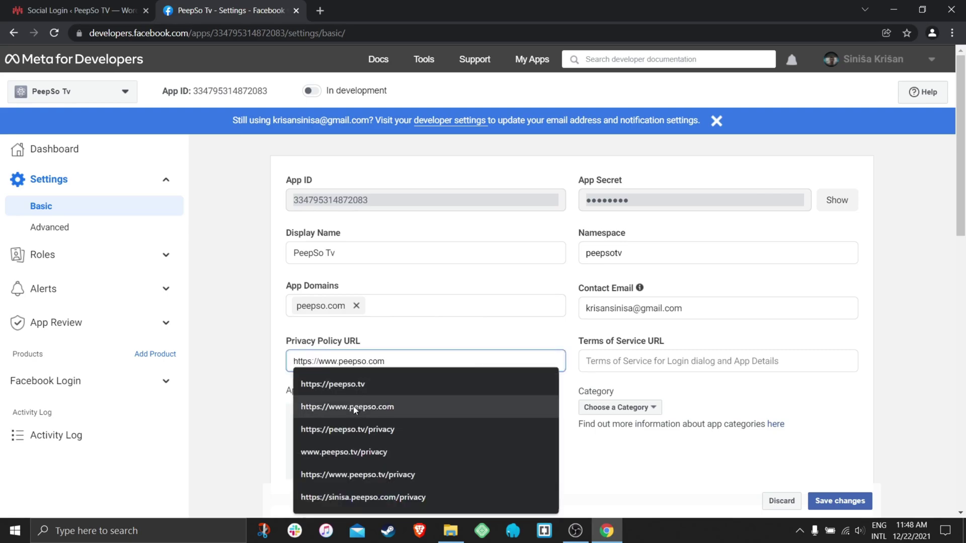
left_click(358, 406)
left_click(629, 361)
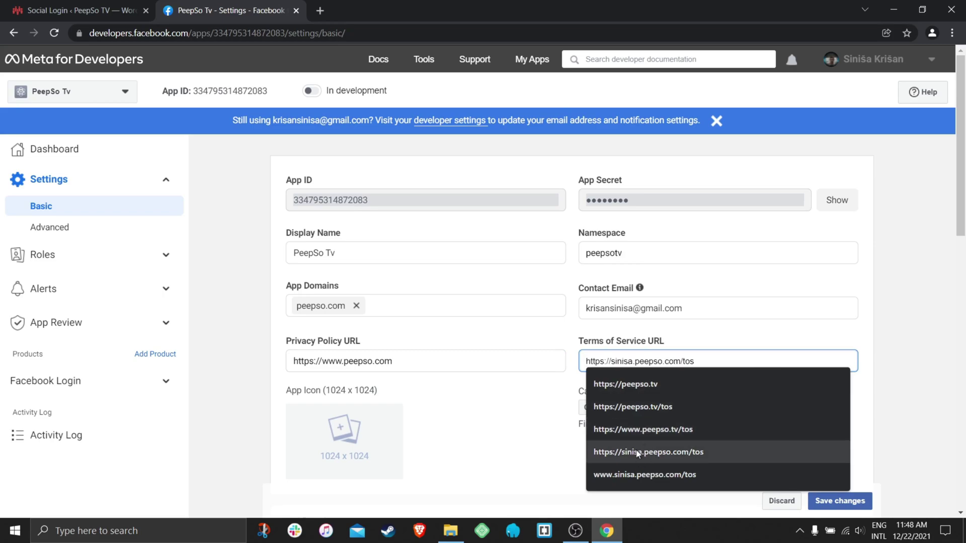
left_click(633, 385)
left_click(672, 361)
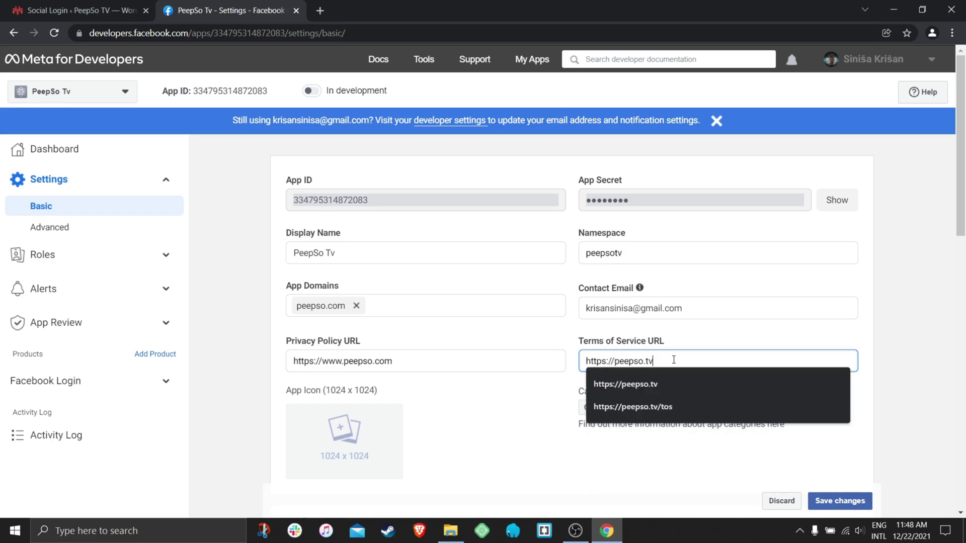
key("BackSpace")
type("com")
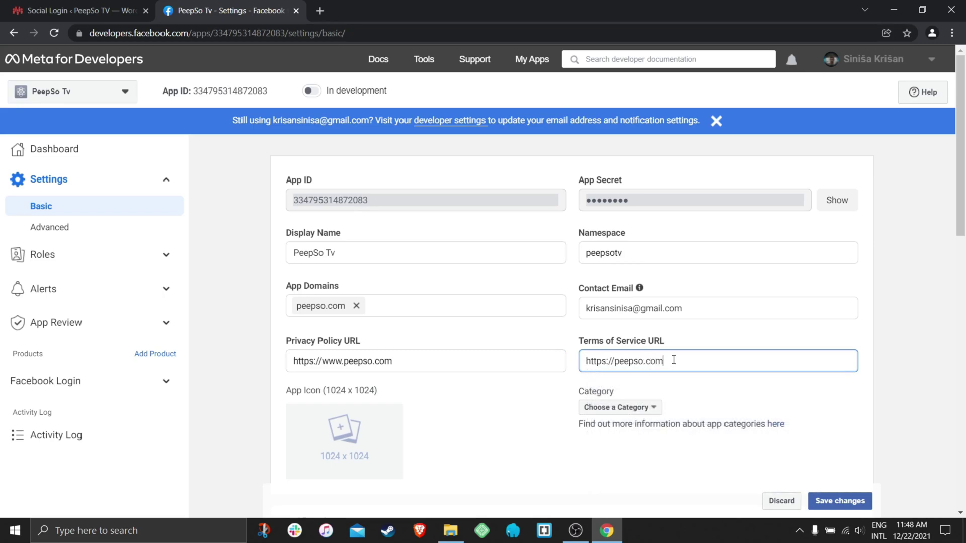
left_click(478, 408)
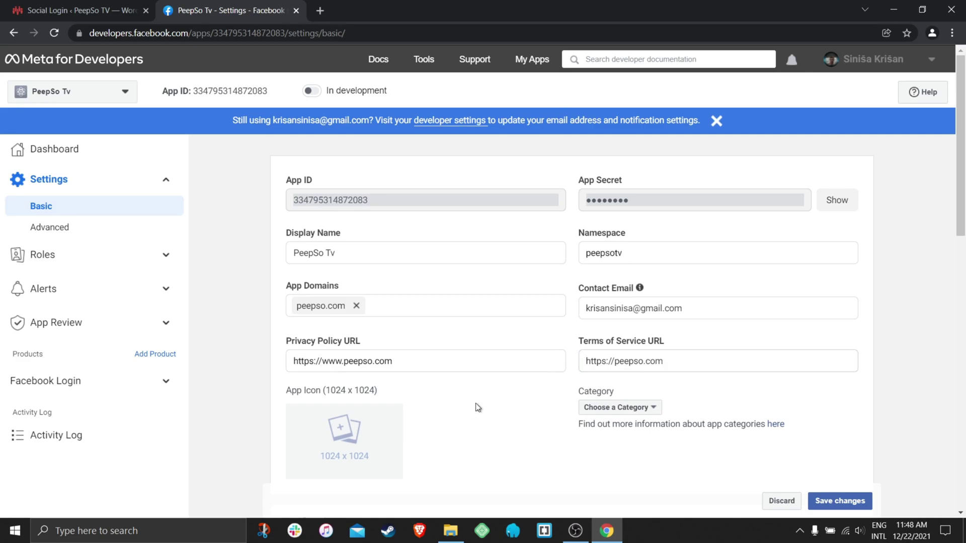
left_click(416, 361)
left_click_drag(416, 360, 287, 361)
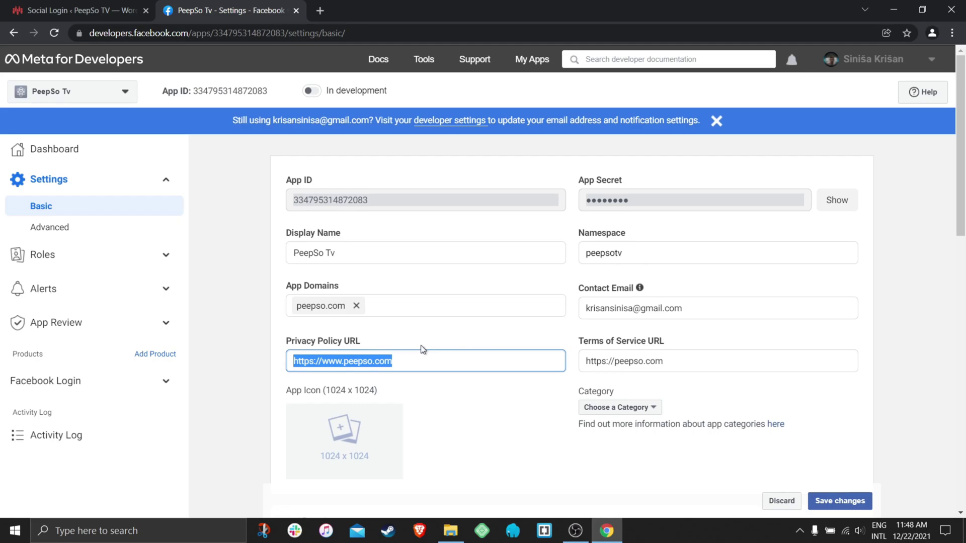
Set the app category to Games with sub-category Role Playing.
scroll(556, 384, "down", 1)
left_click(654, 345)
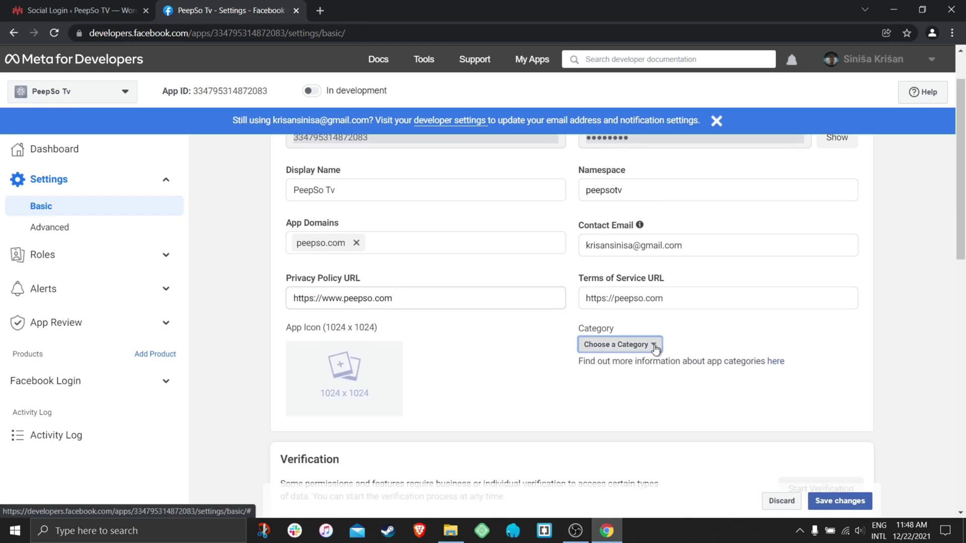
left_click(609, 234)
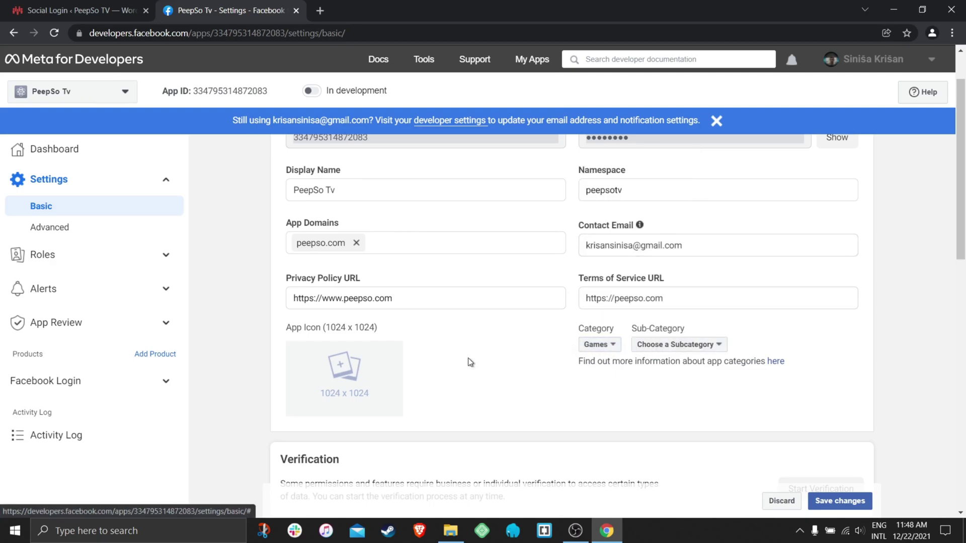
left_click(720, 347)
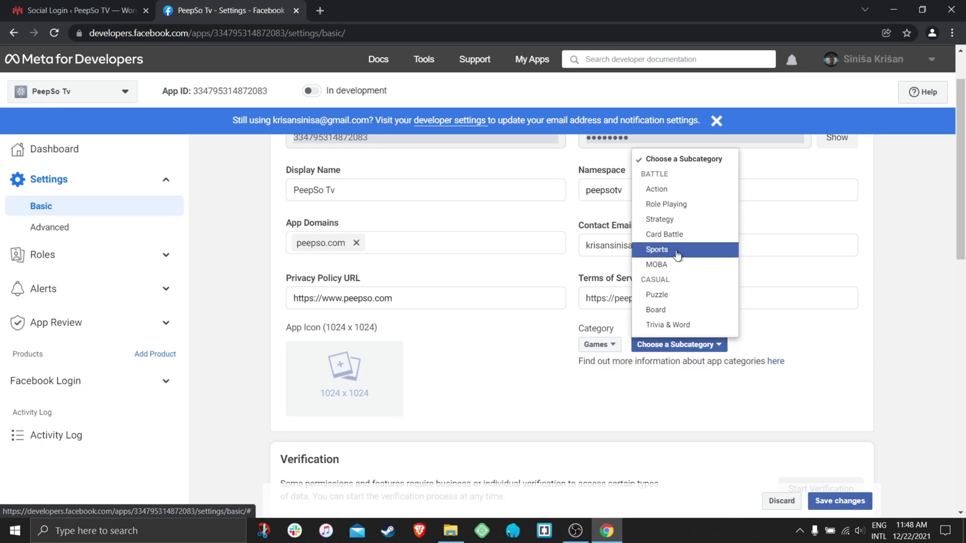
left_click(690, 206)
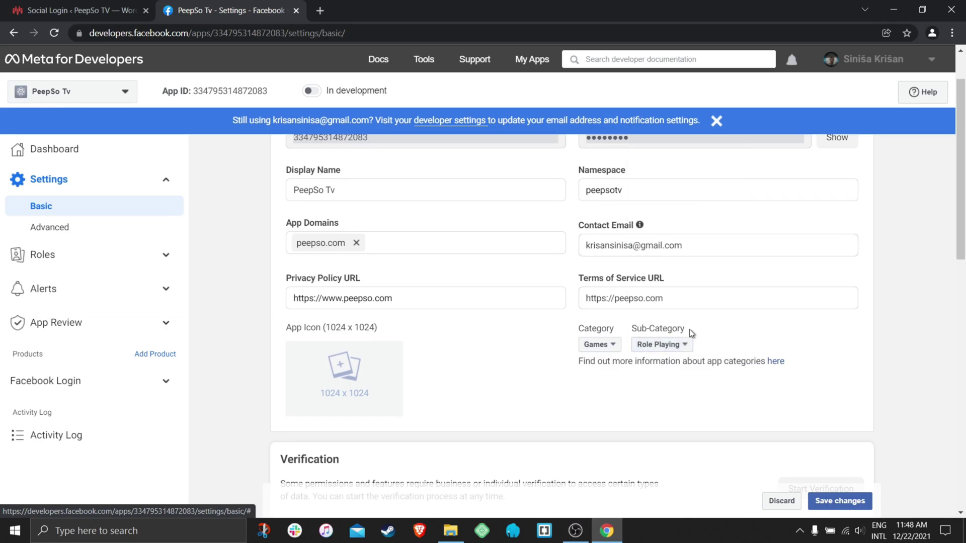
Upload cropped-icon.png as the app icon.
mouse_move(325, 371)
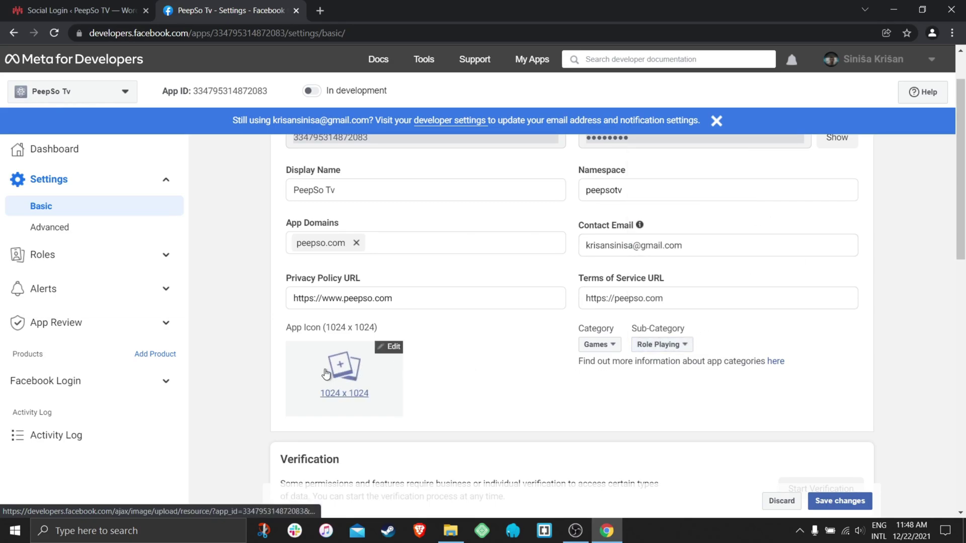
left_click(388, 350)
left_click(396, 223)
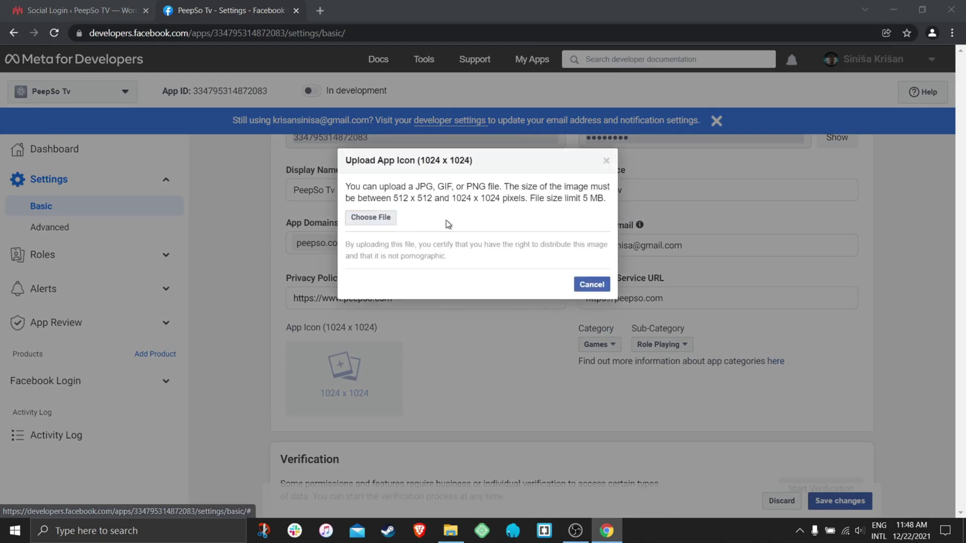
left_click(779, 117)
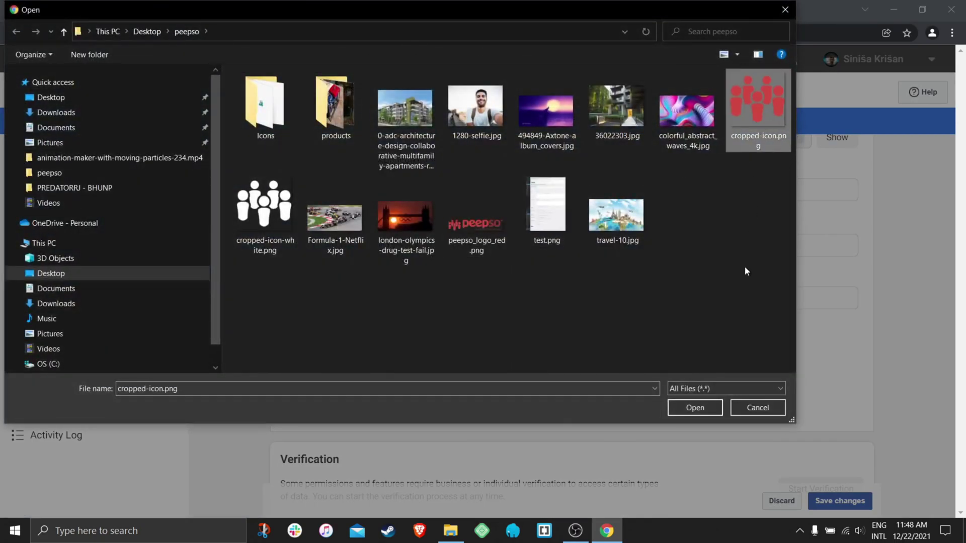
left_click(689, 409)
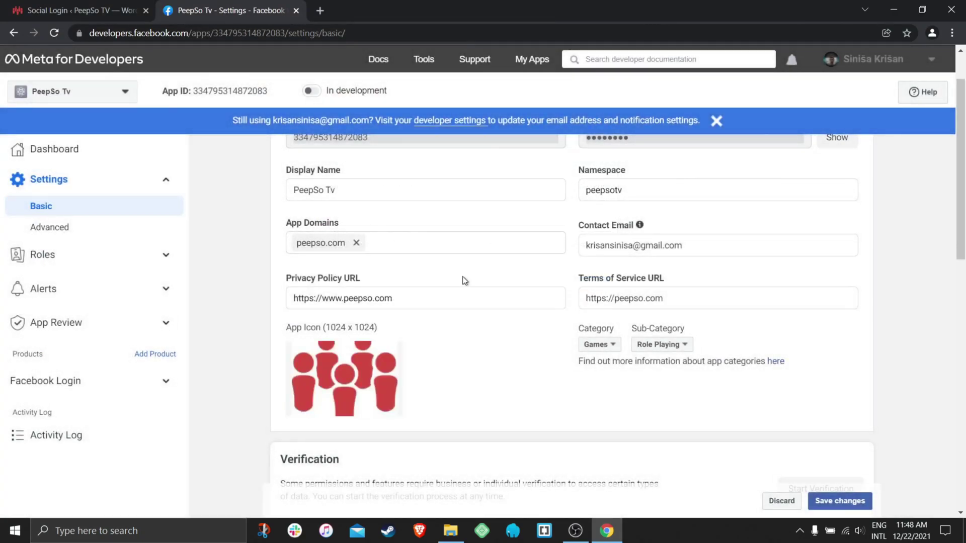
scroll(491, 375, "down", 5)
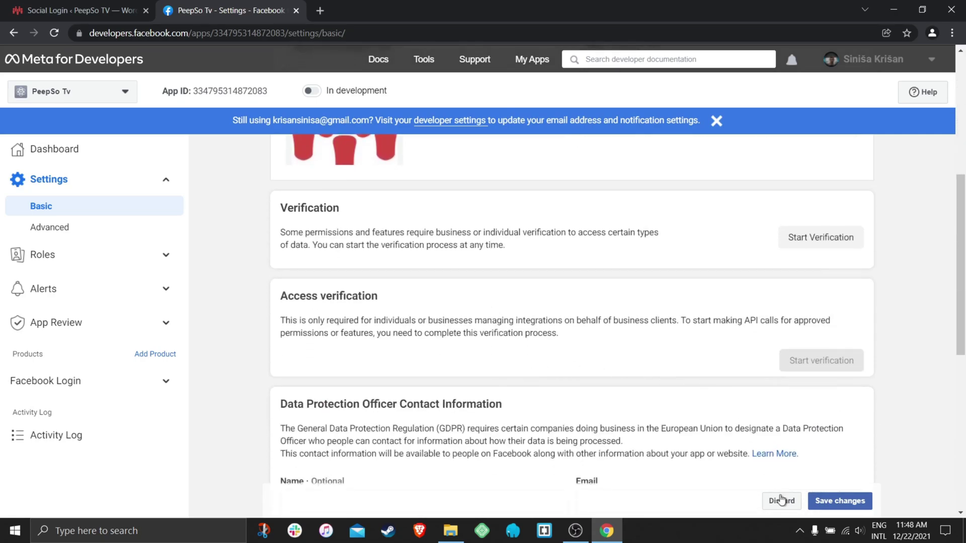
Save the PeepSo Tv app's basic settings and confirm switching it from development to Live mode.
left_click(853, 507)
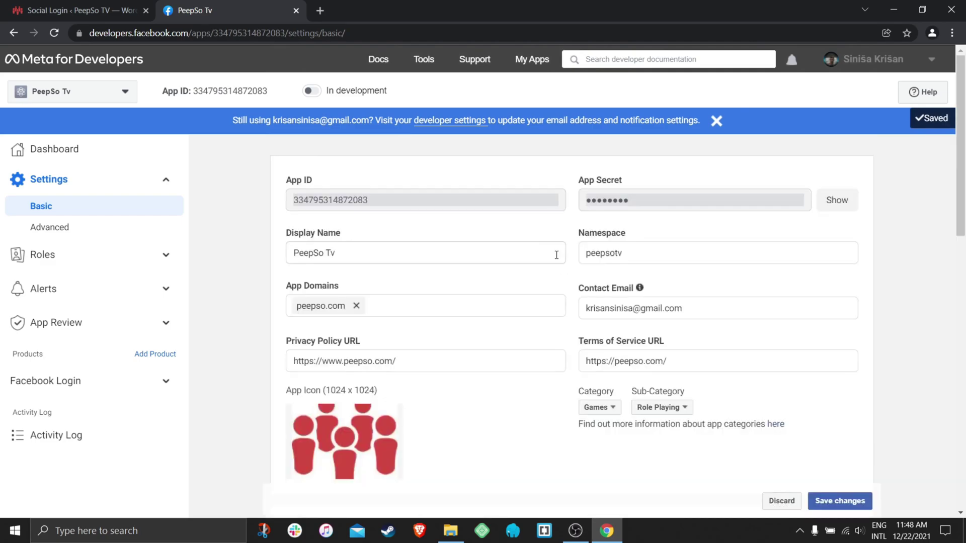
left_click(316, 92)
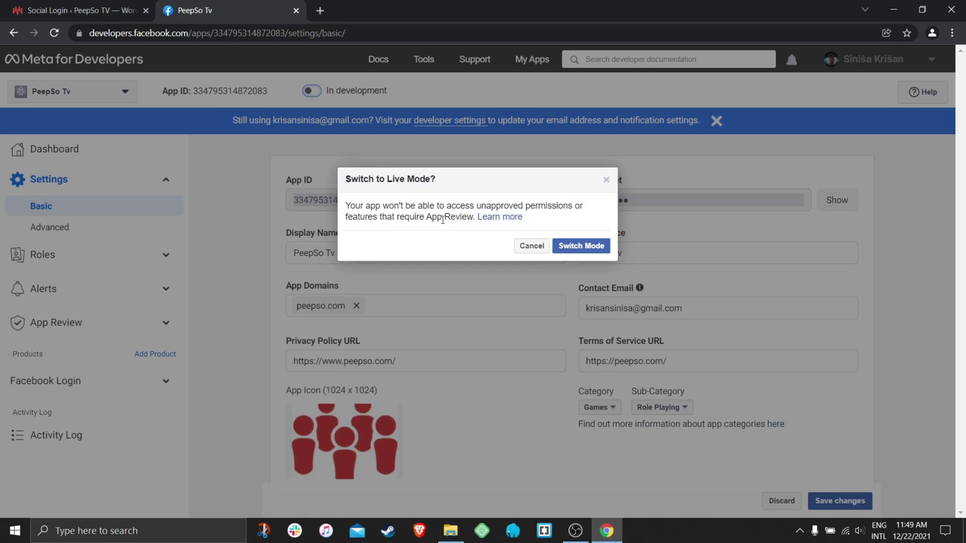
left_click_drag(472, 217, 479, 208)
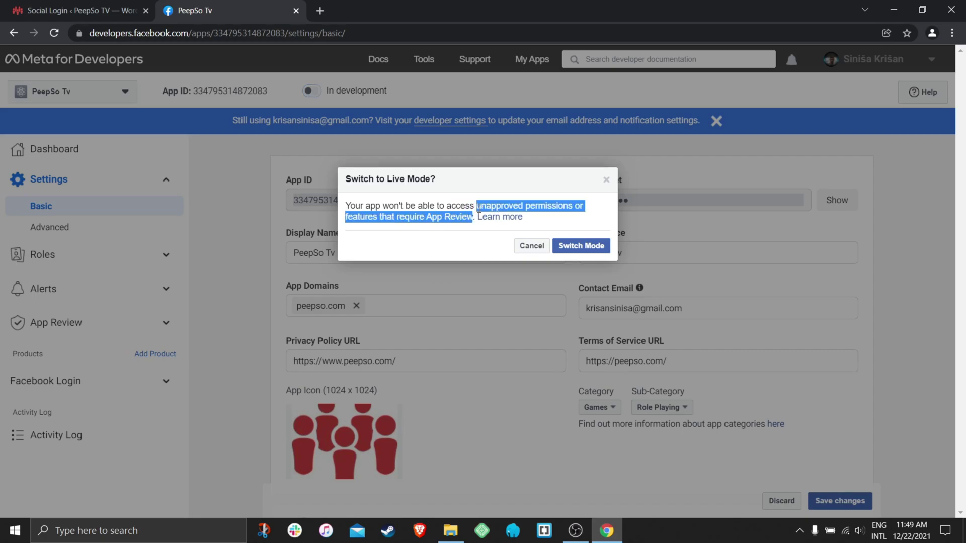
left_click(583, 246)
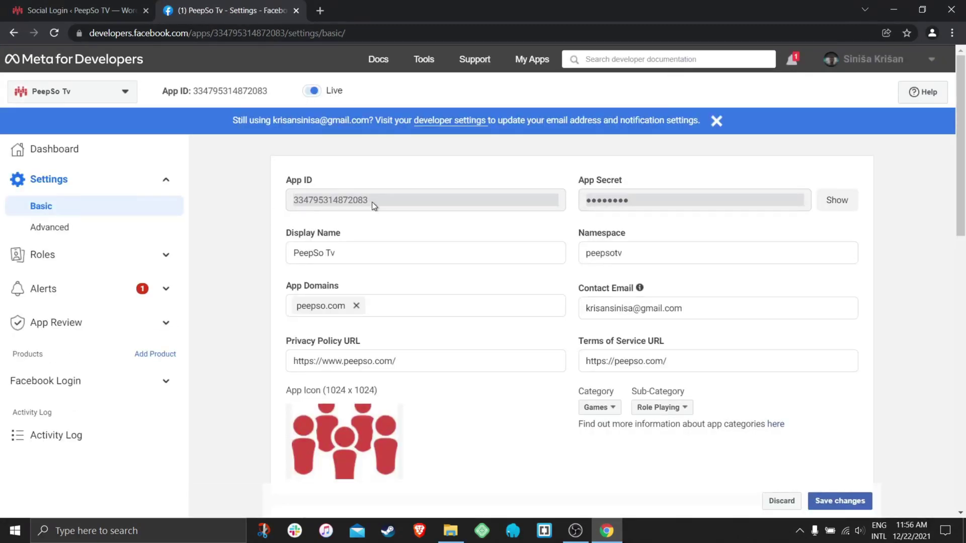
Copy the App ID from Meta for Developers into PeepSo's Facebook Id field.
double_click(327, 200)
right_click(354, 200)
left_click(382, 207)
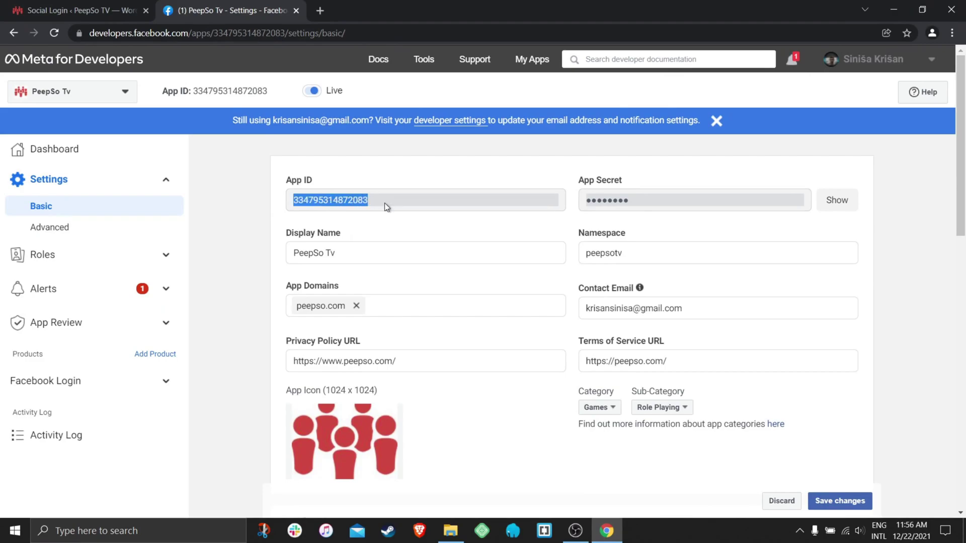
key("ctrl+Tab")
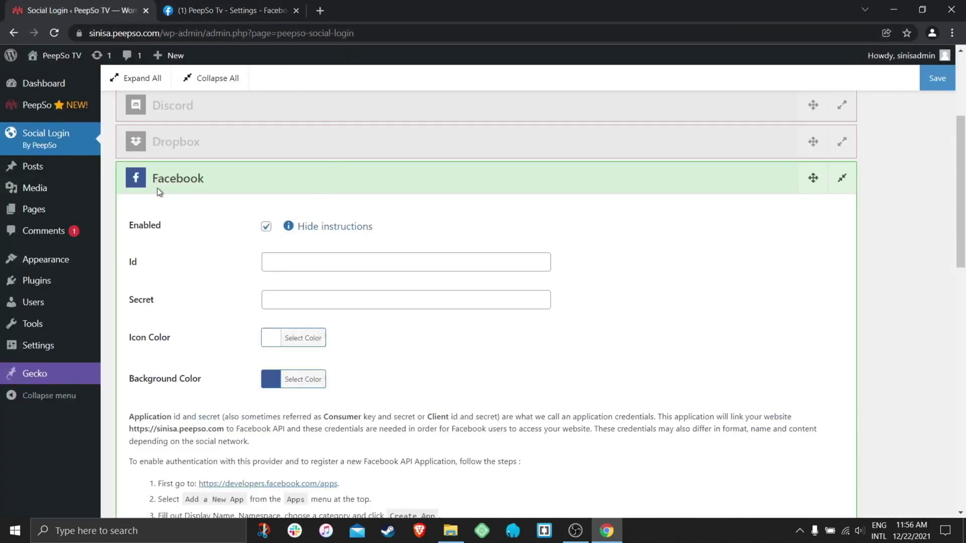
left_click(278, 259)
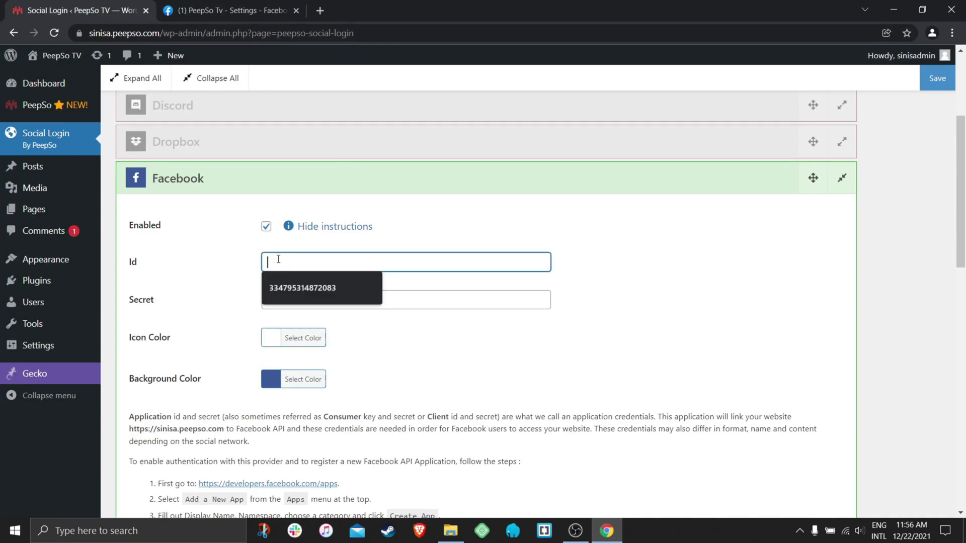
left_click(292, 288)
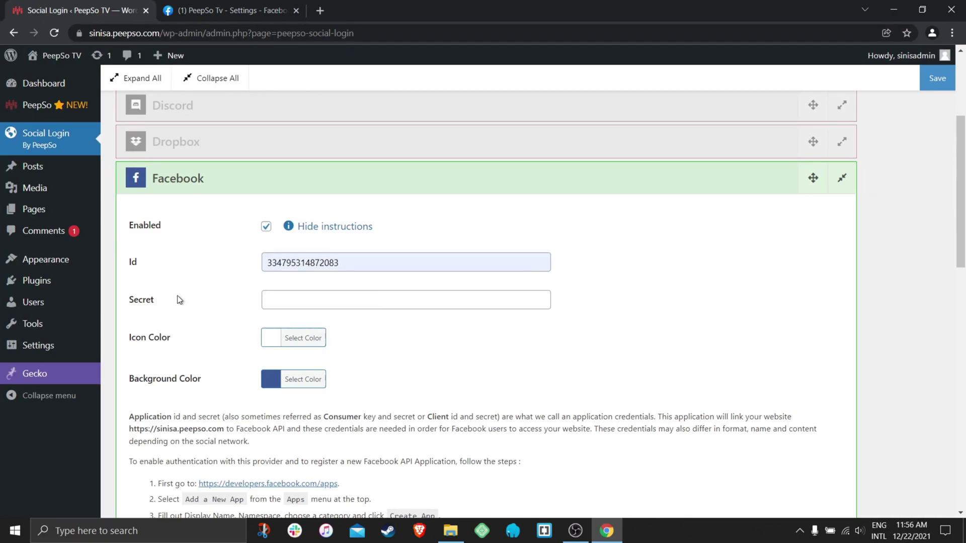
Reveal and copy the App Secret into the Facebook Secret field, then save Social Login.
left_click(197, 11)
left_click(837, 200)
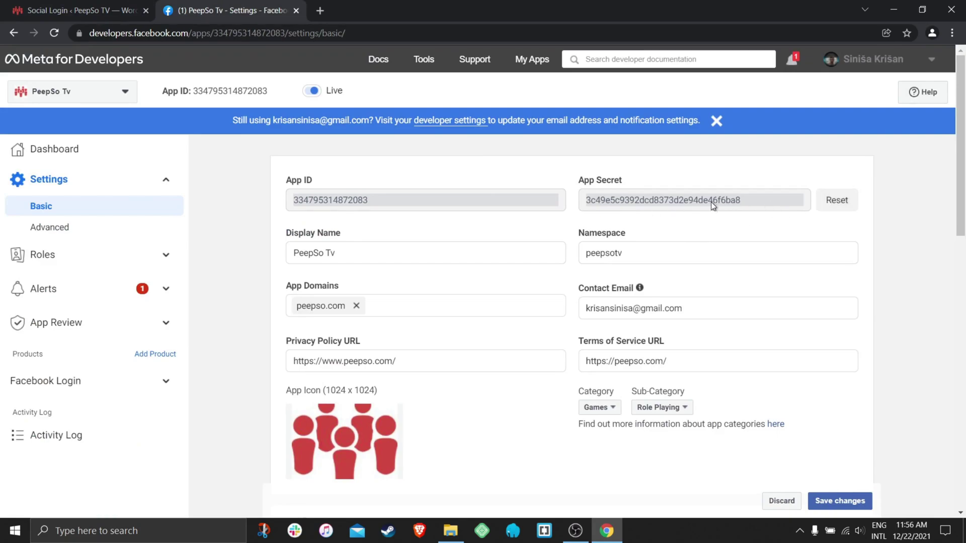
double_click(637, 199)
right_click(637, 200)
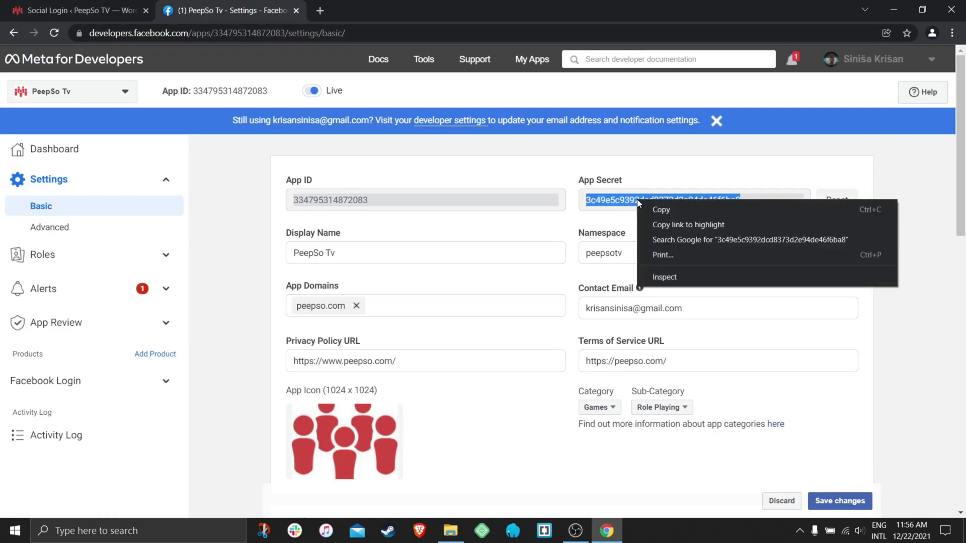
left_click(669, 206)
left_click(54, 11)
left_click(290, 300)
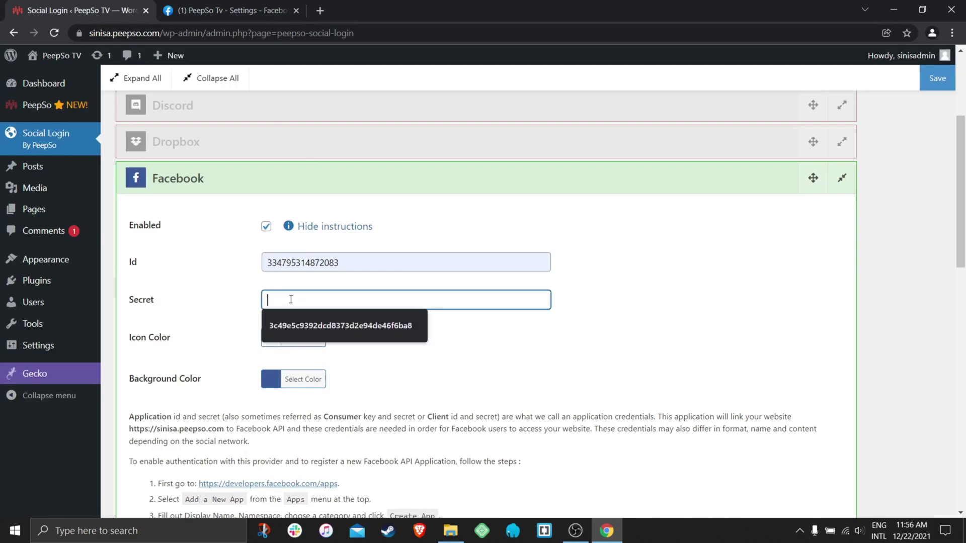
right_click(290, 299)
left_click(330, 396)
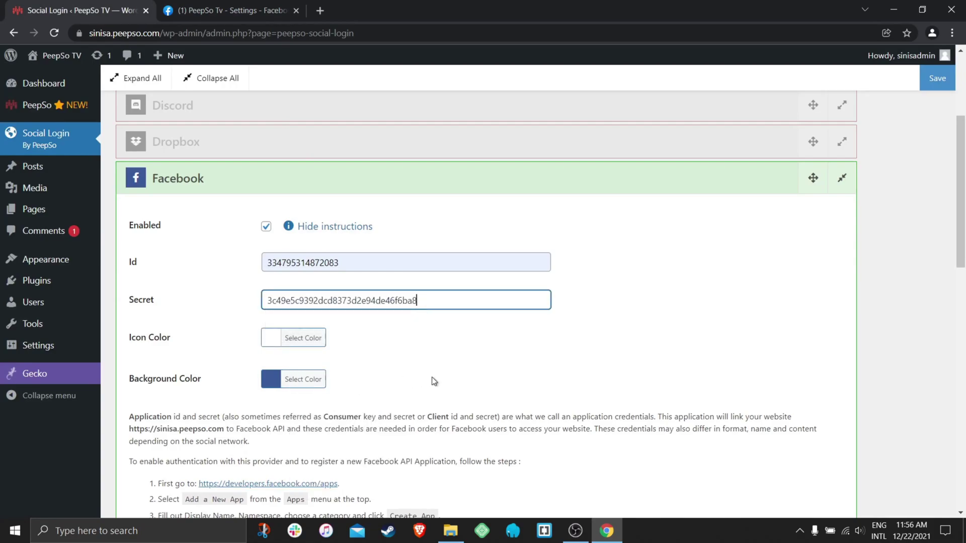
left_click(937, 78)
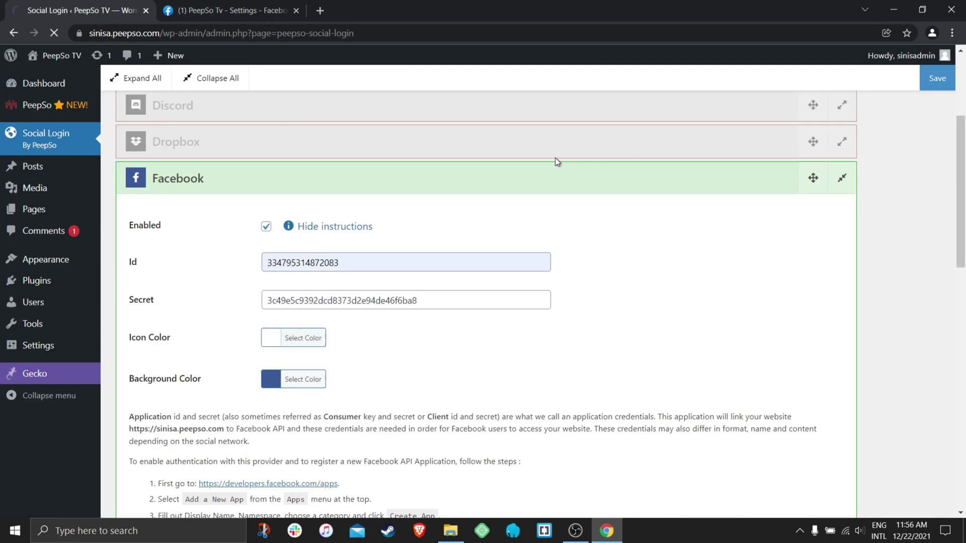
scroll(557, 162, "down", 5)
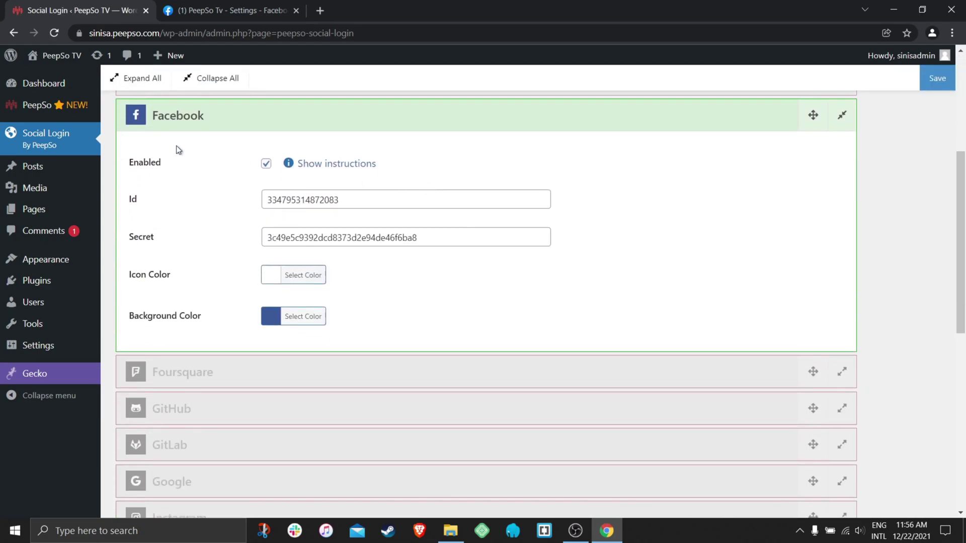
scroll(217, 179, "up", 2)
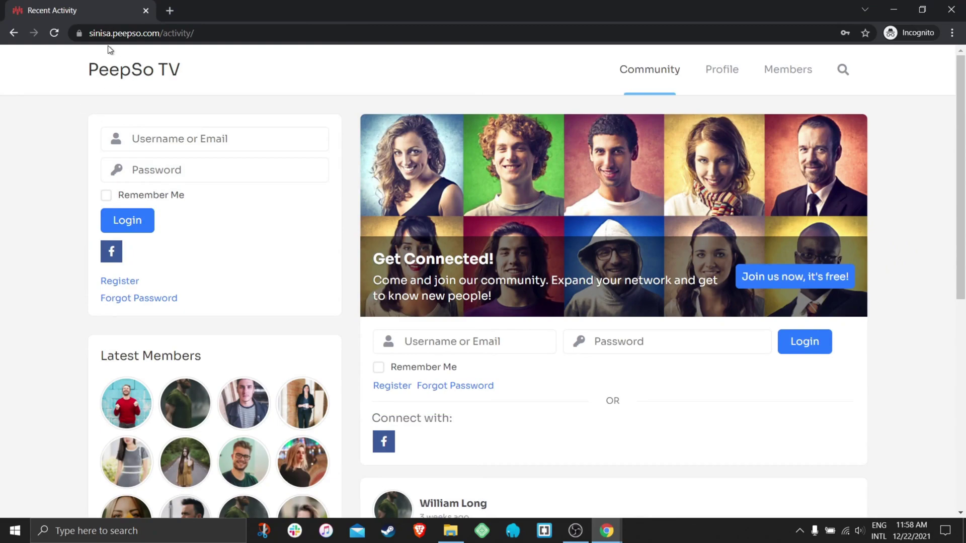
On the incognito Recent Activity page, start a Facebook sign-in from the Connect with icon.
left_click(183, 34)
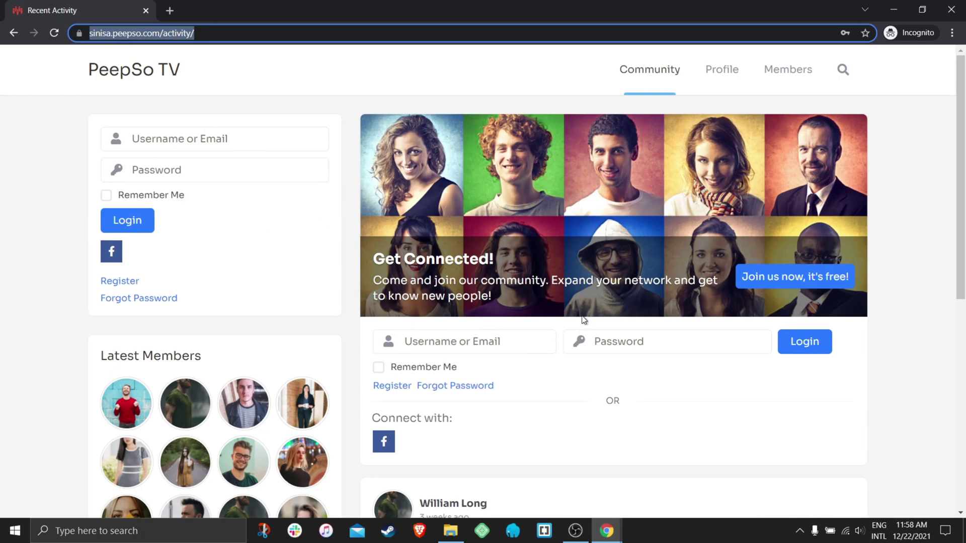
scroll(583, 322, "down", 1)
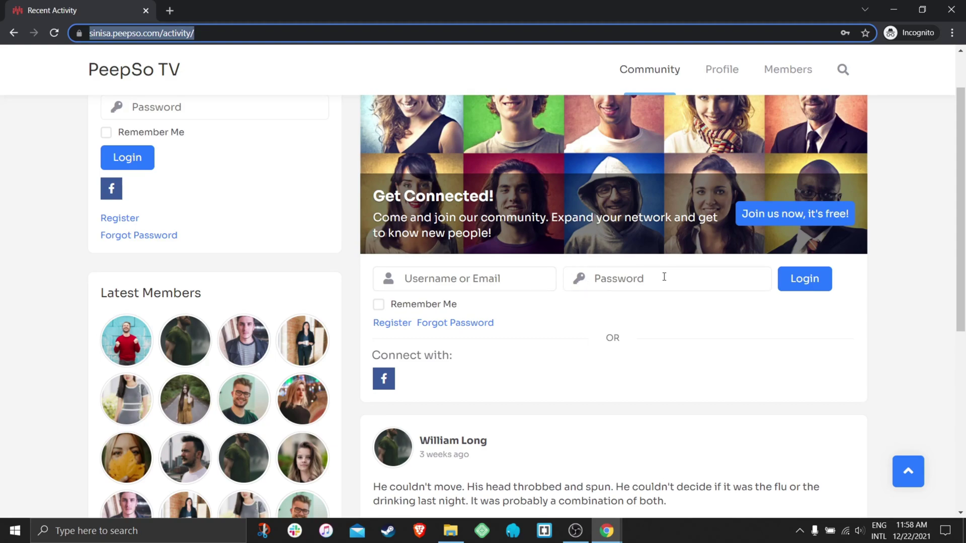
left_click(387, 384)
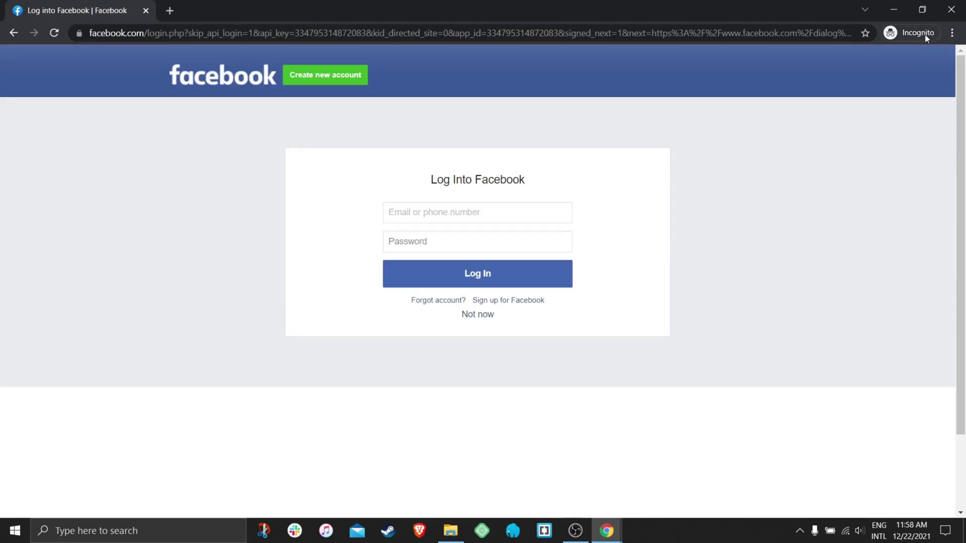
Log into Facebook with the account's email and password.
left_click(449, 213)
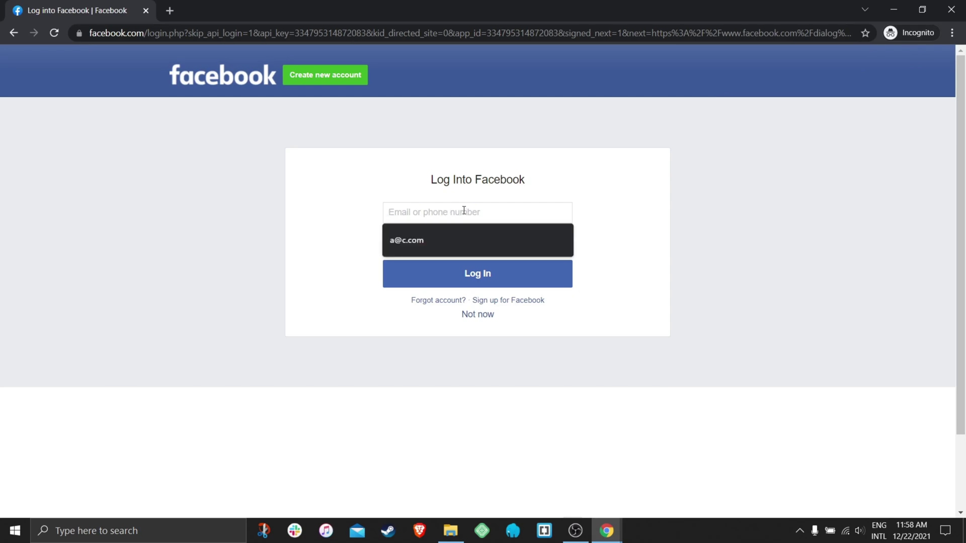
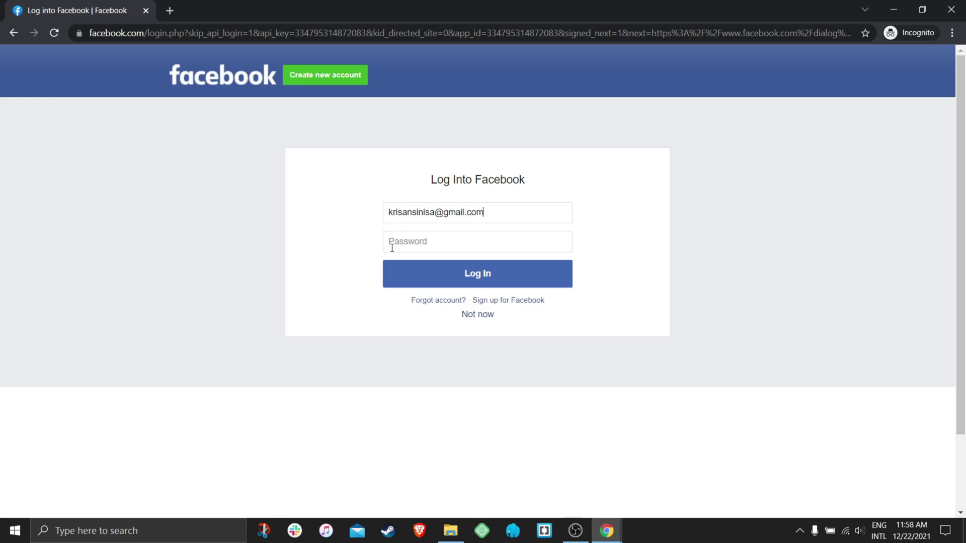
left_click(406, 246)
type("•")
left_click(451, 274)
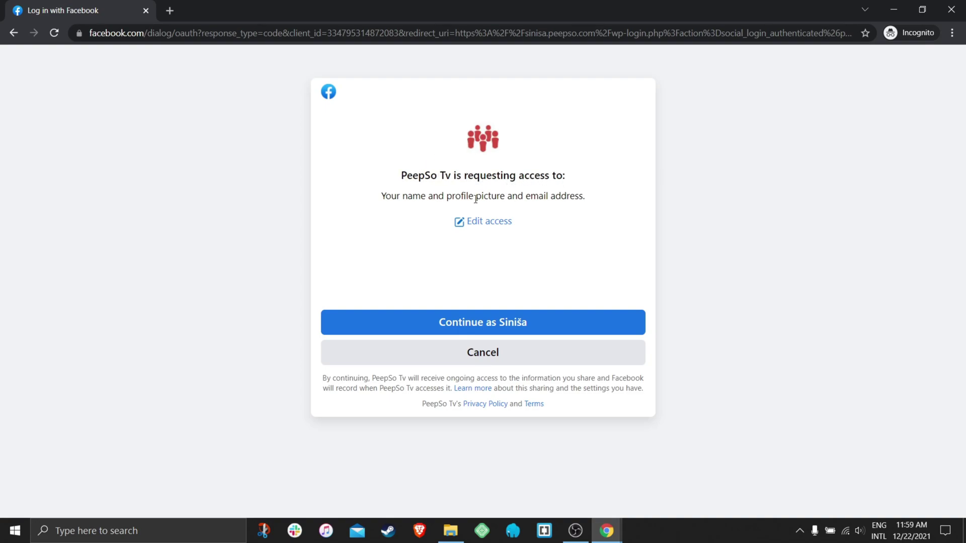
Review PeepSo Tv's requested access, leave Email address sharing on, and continue to authorize.
left_click(497, 224)
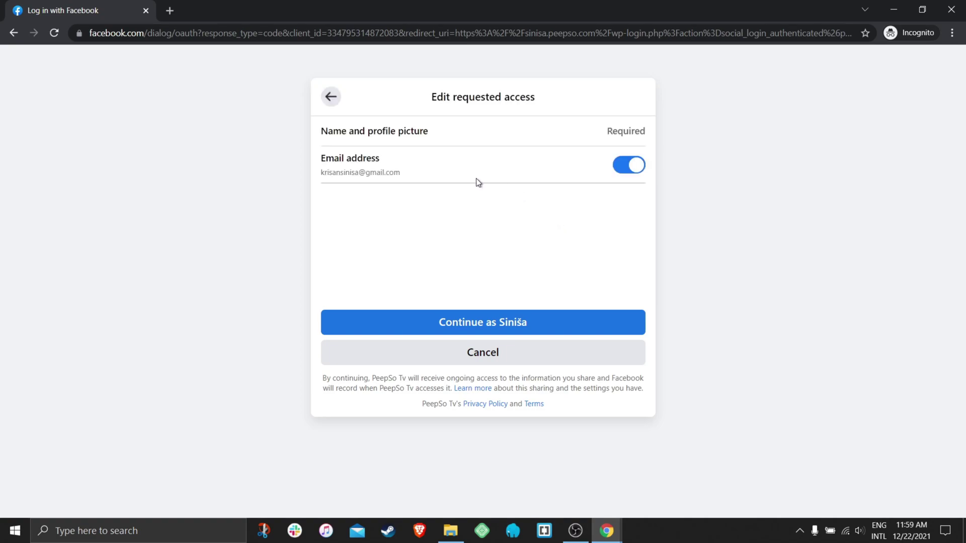
left_click(623, 170)
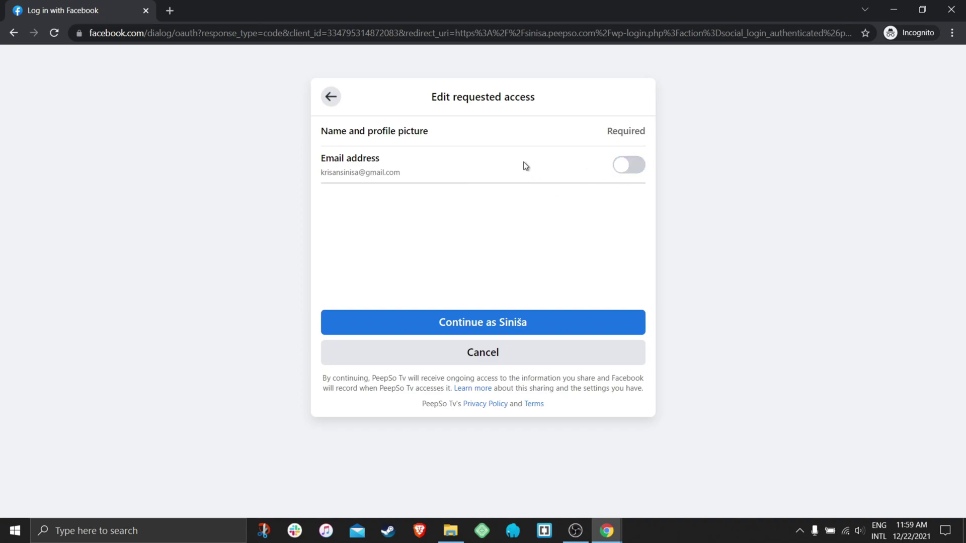
left_click(627, 169)
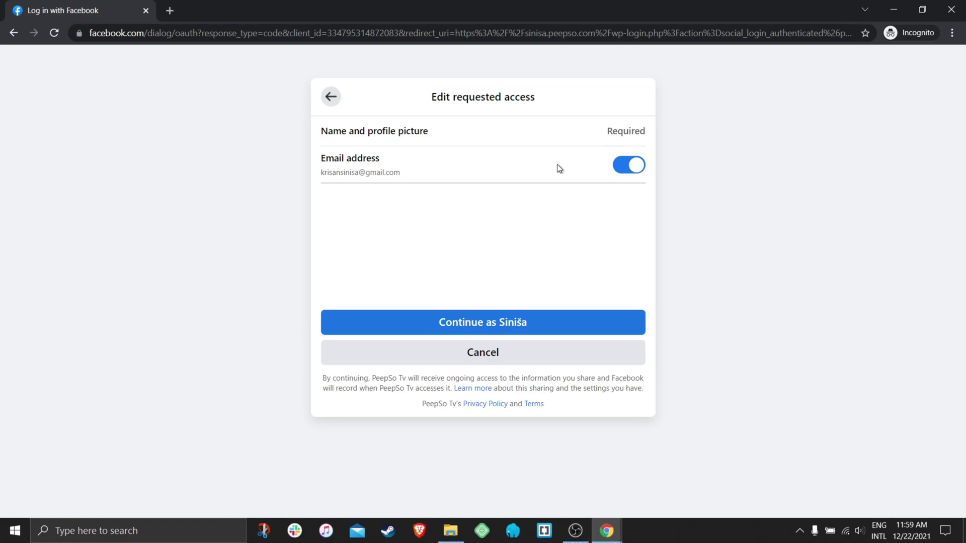
left_click(627, 166)
left_click(626, 171)
left_click(498, 324)
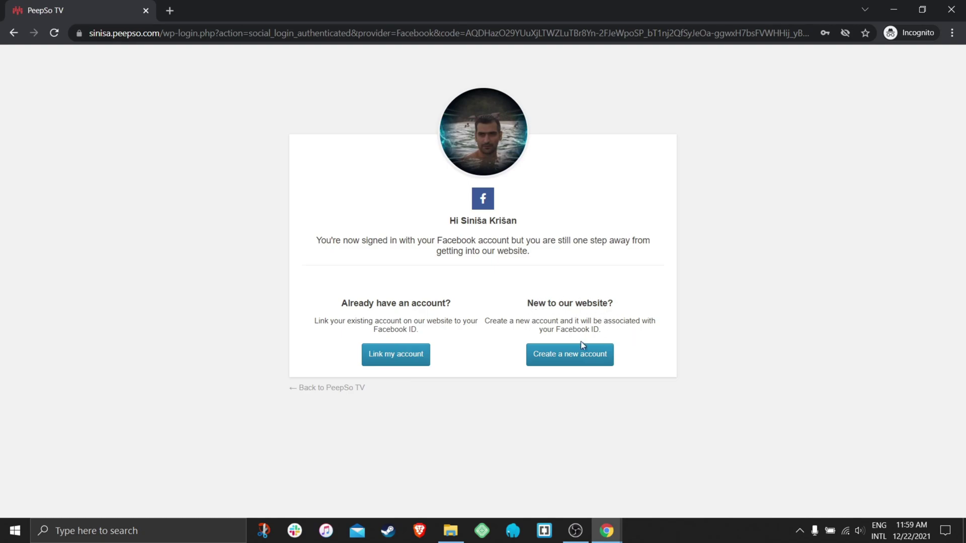
Create a new site account from the Facebook profile and go to the Community stream.
left_click(582, 355)
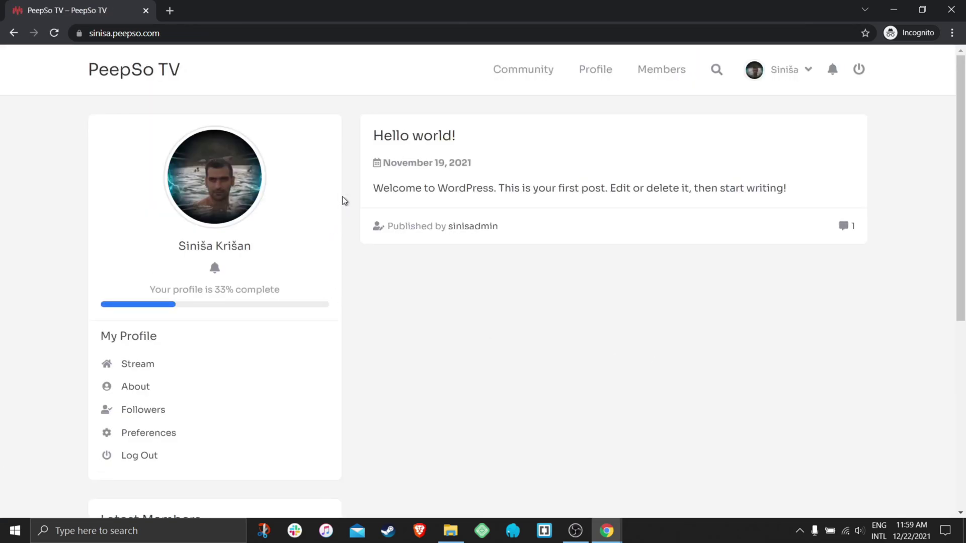
scroll(390, 308, "down", 2)
scroll(391, 312, "up", 2)
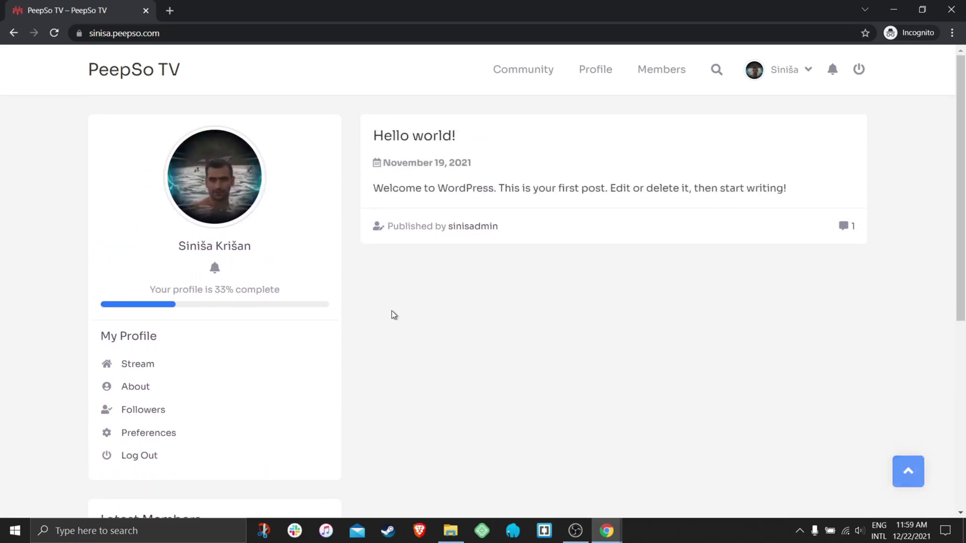
left_click(529, 70)
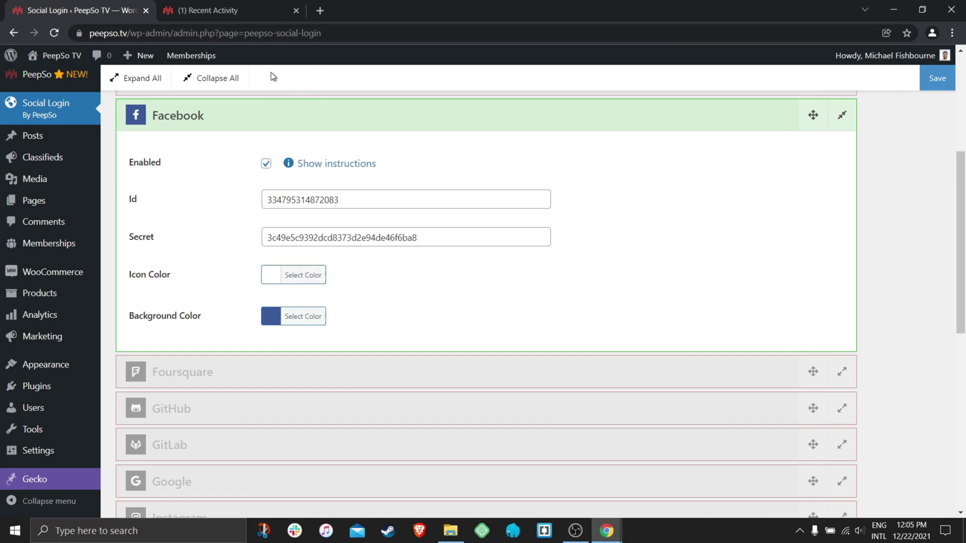
Set the Facebook login Icon Color to red and Background Color to black, then save.
left_click(222, 16)
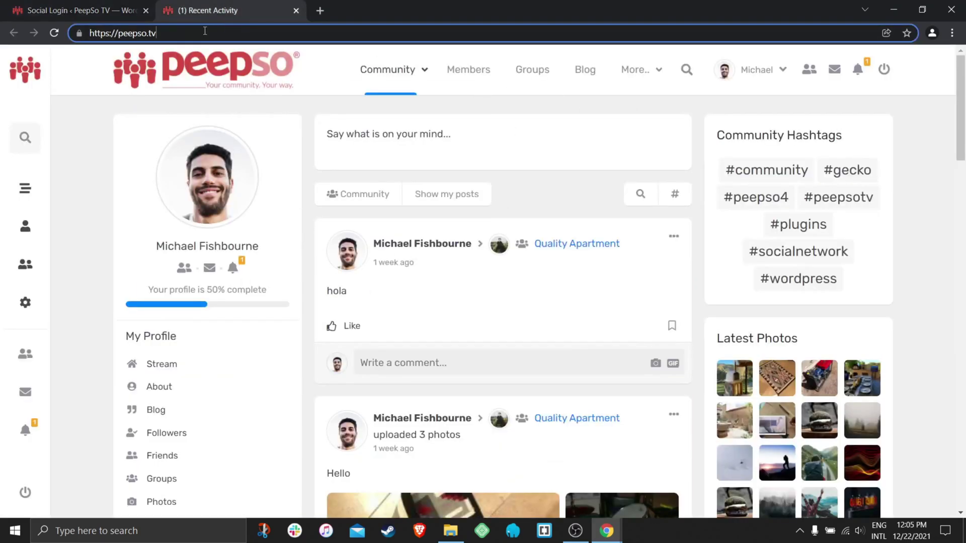
left_click(139, 19)
left_click(268, 276)
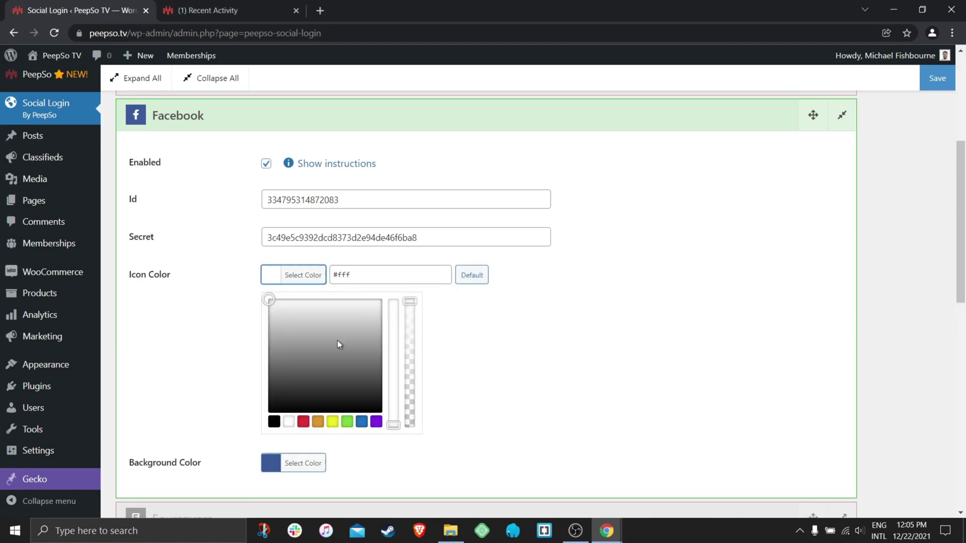
left_click(305, 421)
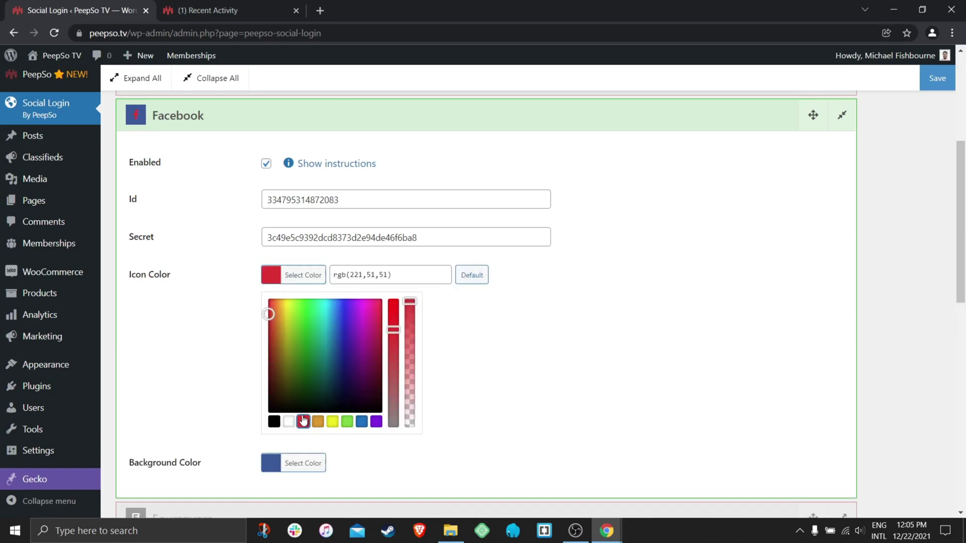
left_click(233, 330)
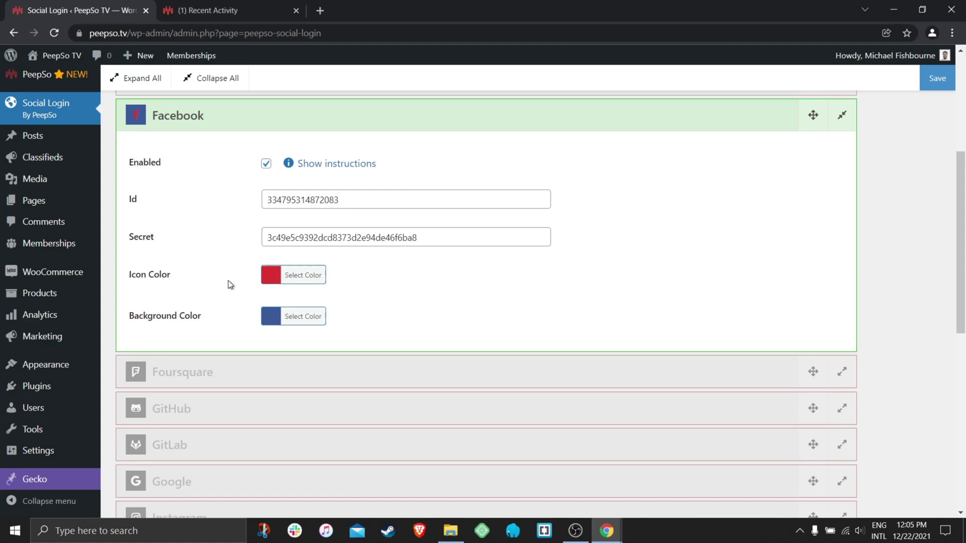
left_click(269, 317)
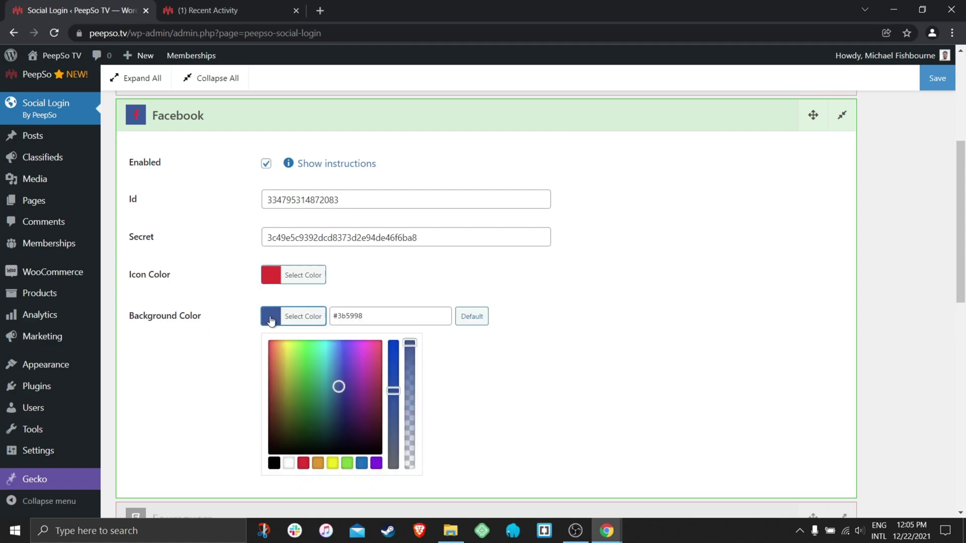
left_click(275, 463)
left_click(203, 351)
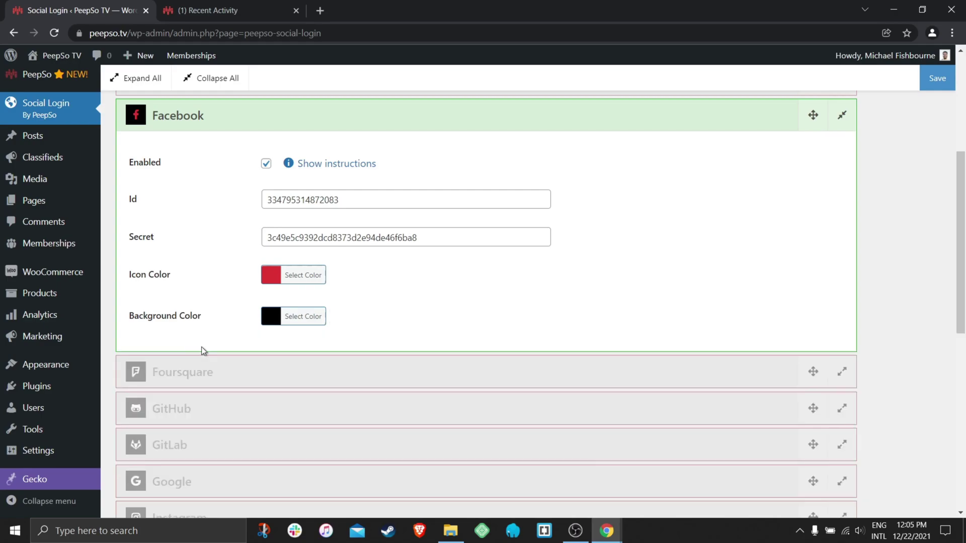
left_click(935, 79)
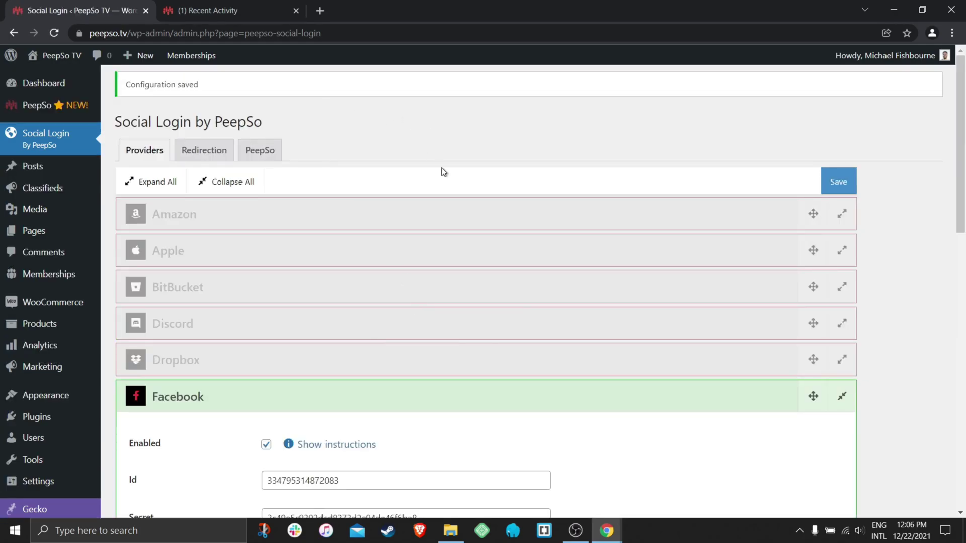
Reload the incognito community page to show the red-on-black Facebook login buttons.
mouse_move(607, 531)
left_click(675, 473)
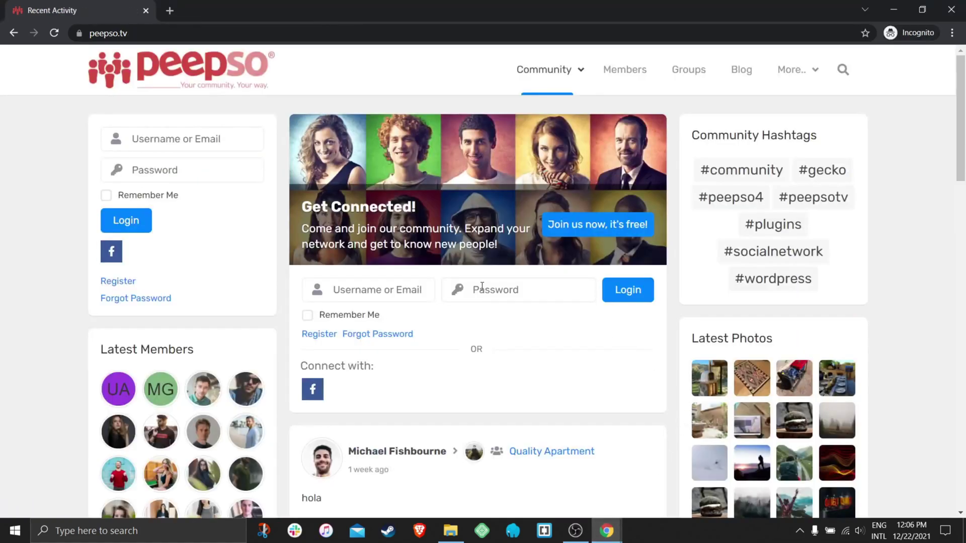
left_click(54, 32)
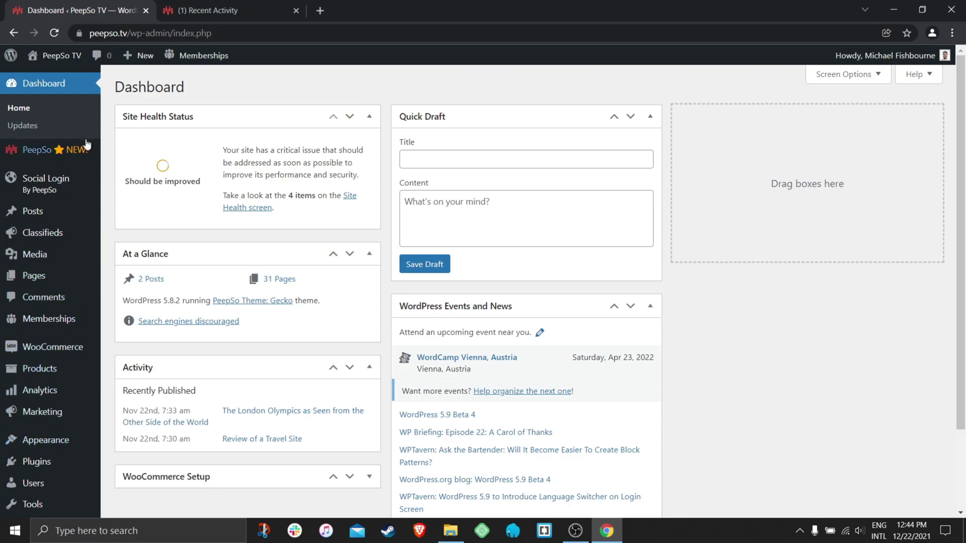
In the Widgets editor, expand Sidebar Left and add a Paragraph block.
scroll(70, 313, "down", 2)
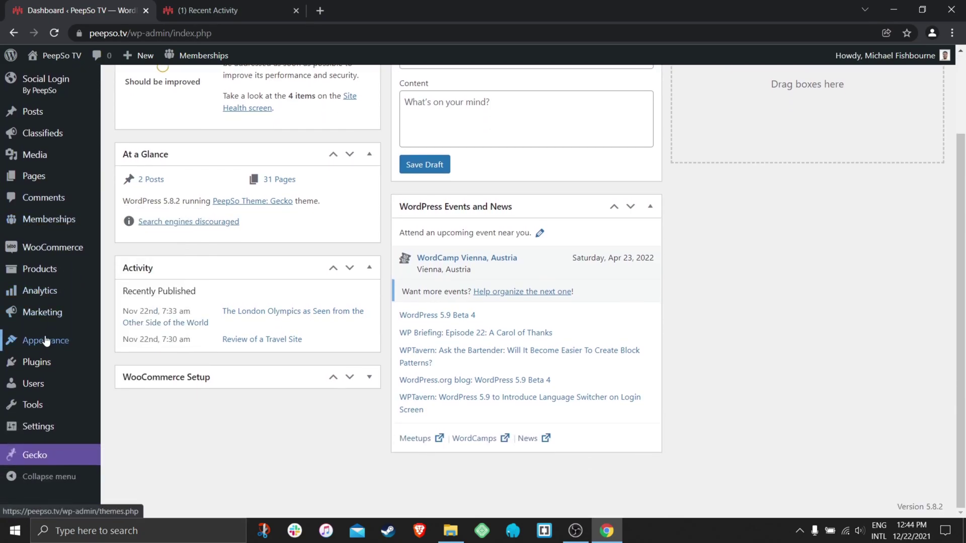
mouse_move(86, 340)
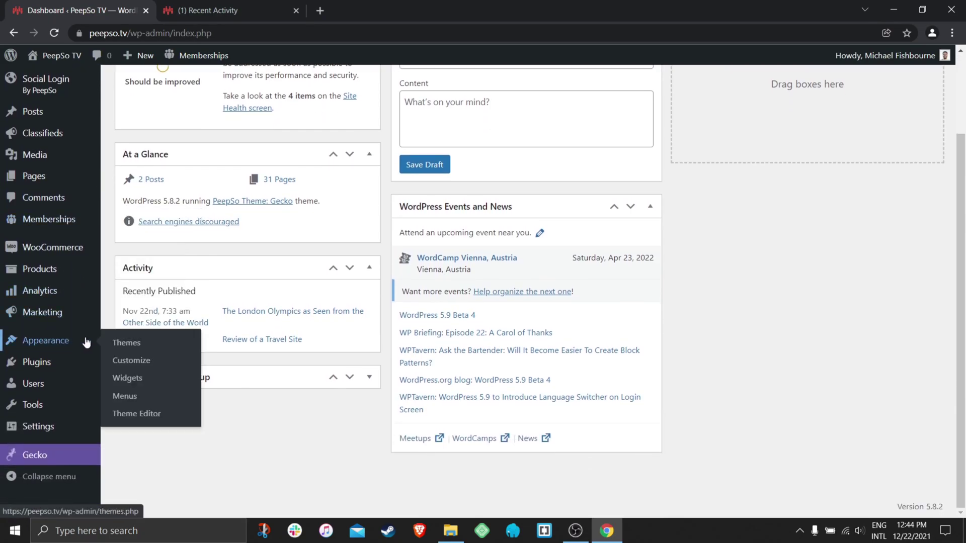
left_click(130, 380)
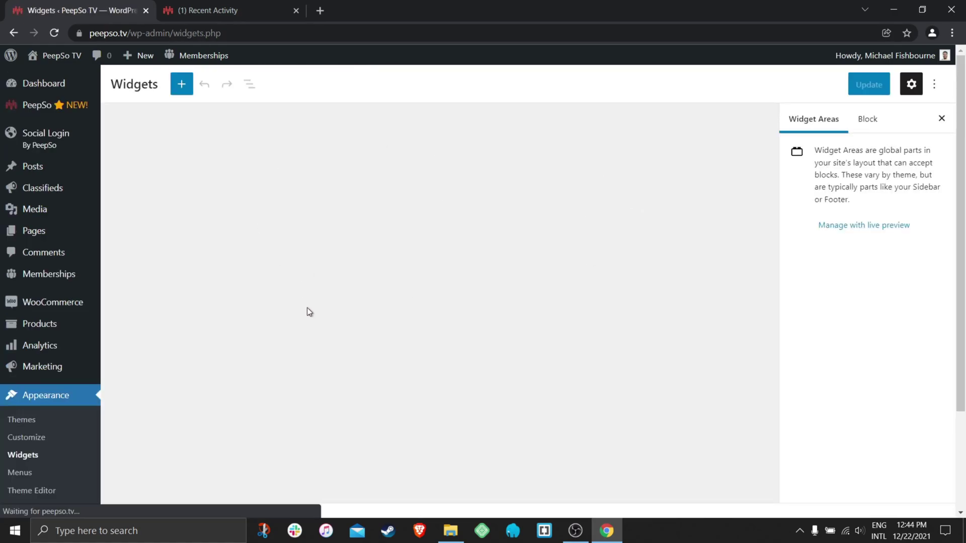
scroll(482, 320, "down", 2)
scroll(469, 312, "down", 8)
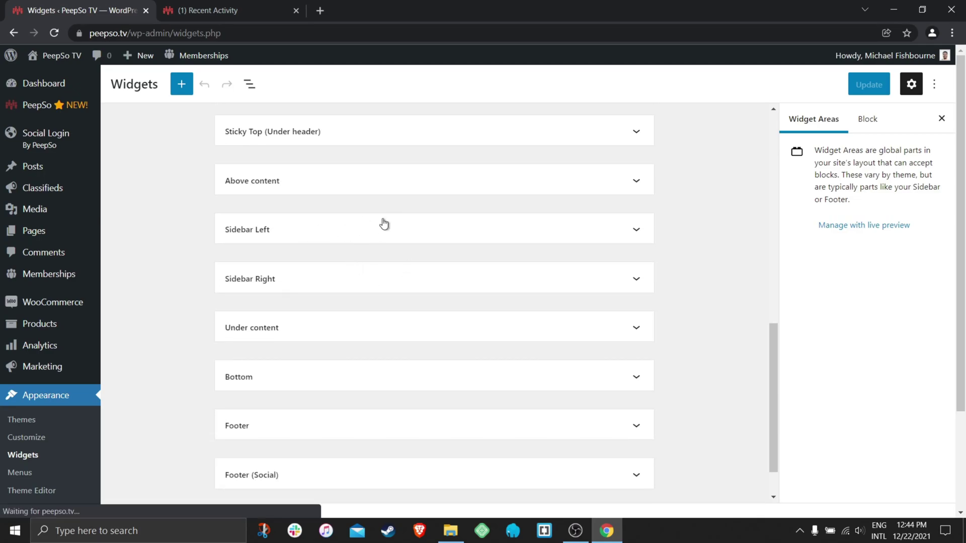
left_click(317, 230)
scroll(340, 234, "down", 4)
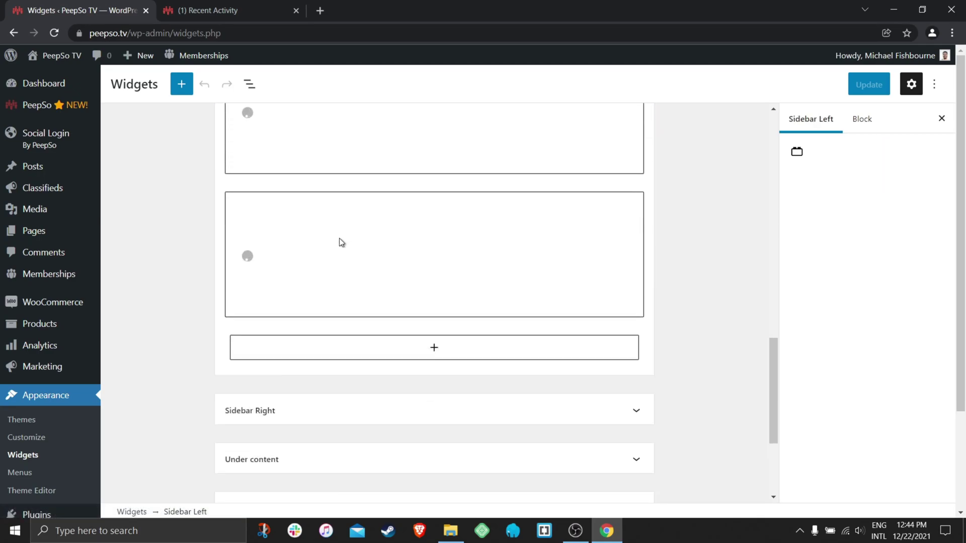
left_click(464, 278)
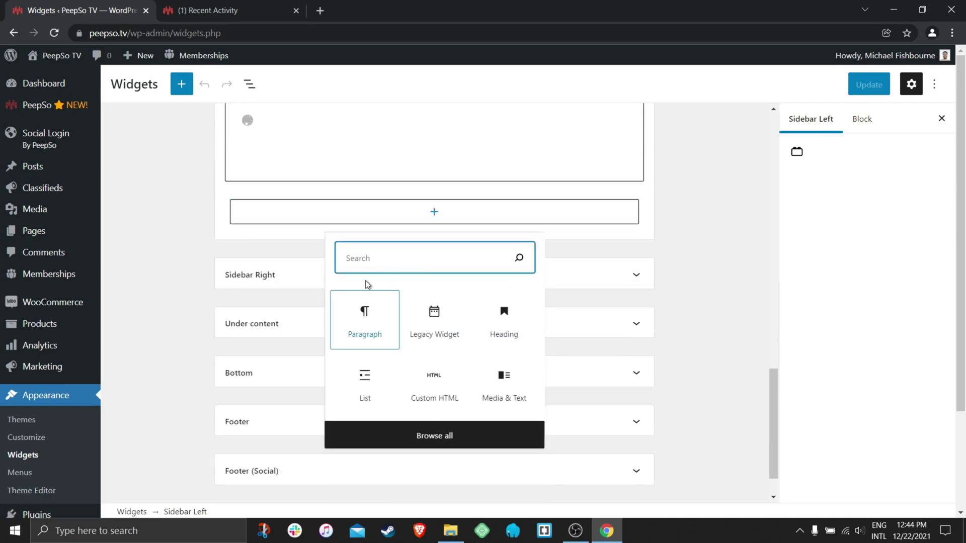
left_click(367, 264)
Add the Social Invitation widget to Sidebar Left.
scroll(437, 262, "up", 3)
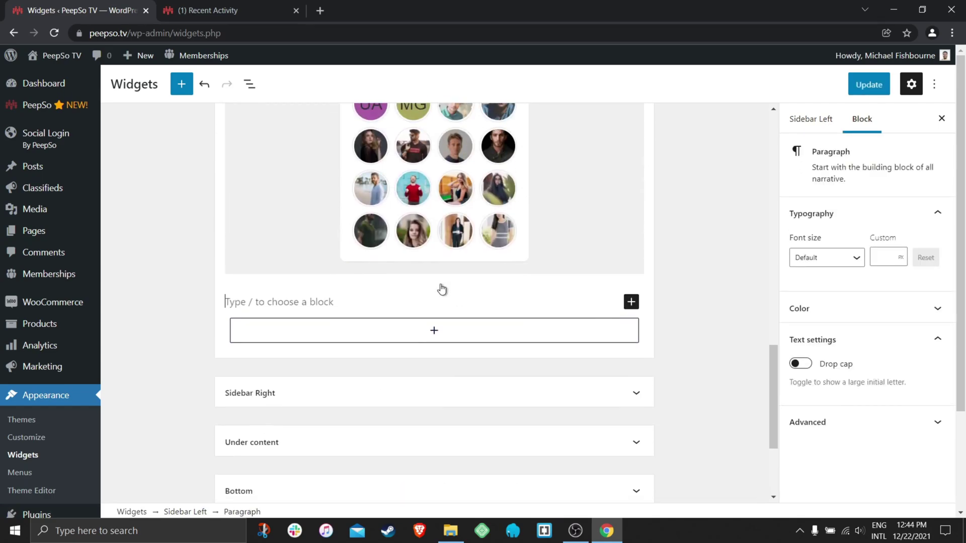
left_click(446, 313)
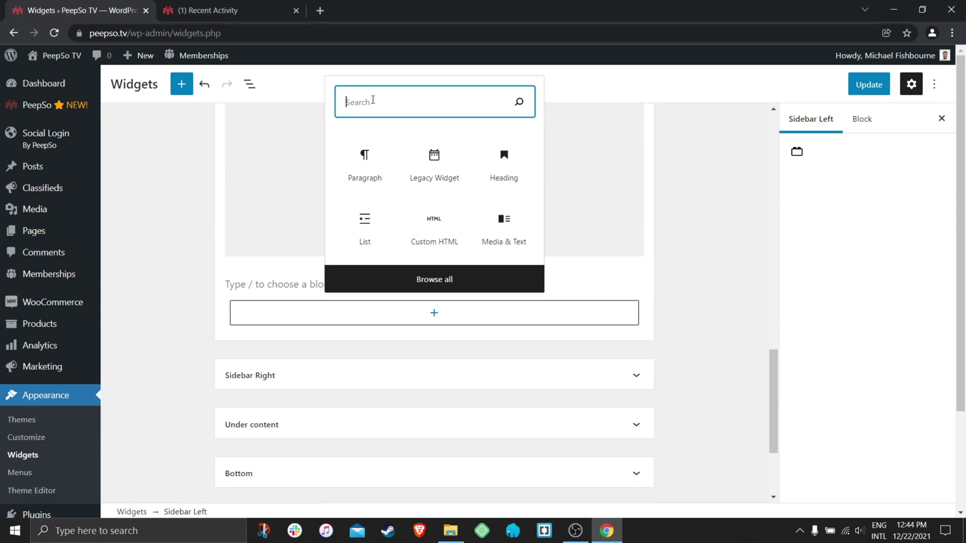
type("inv")
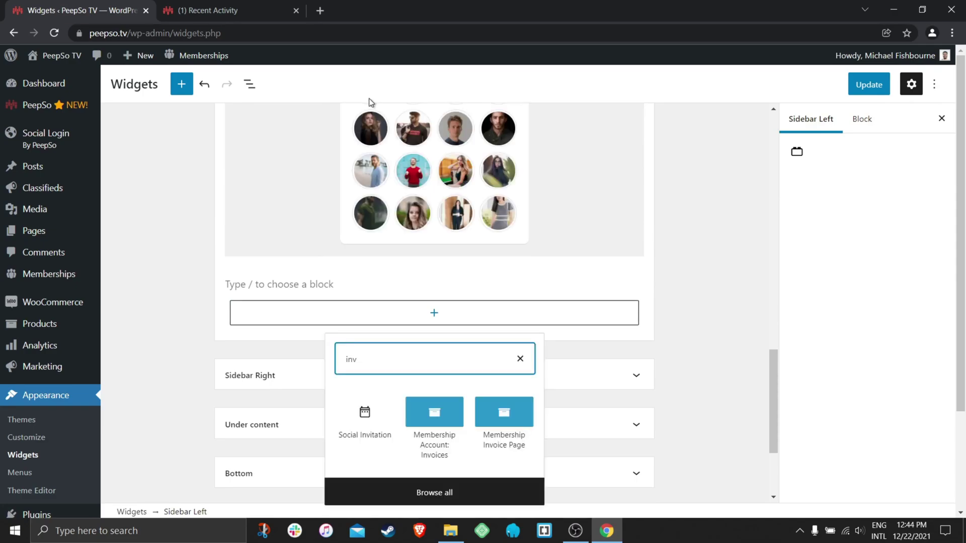
left_click(365, 416)
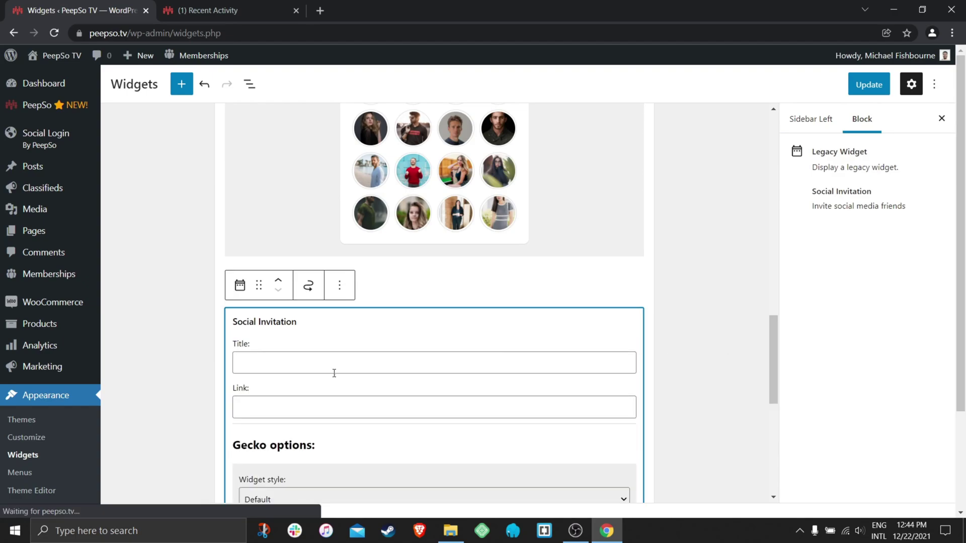
left_click(272, 365)
left_click(265, 393)
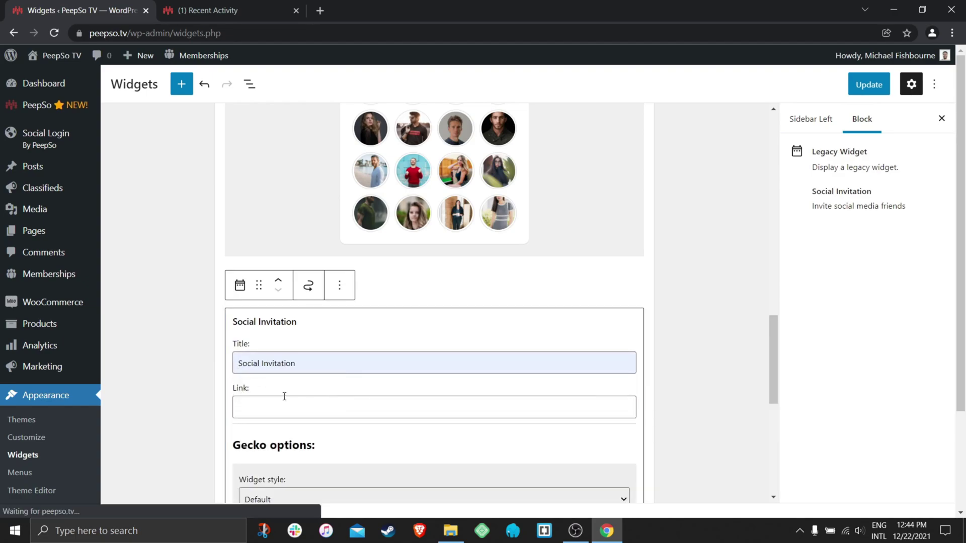
left_click(279, 407)
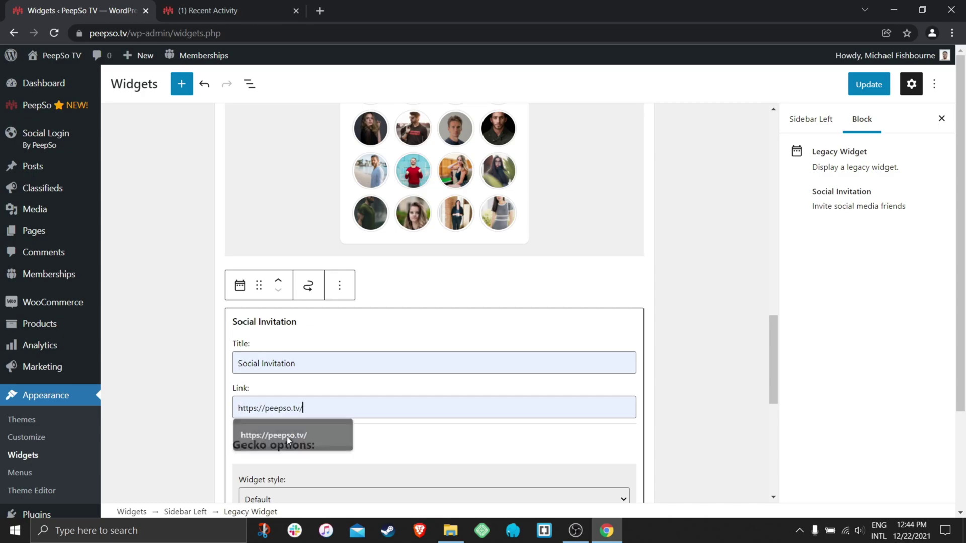
left_click(347, 435)
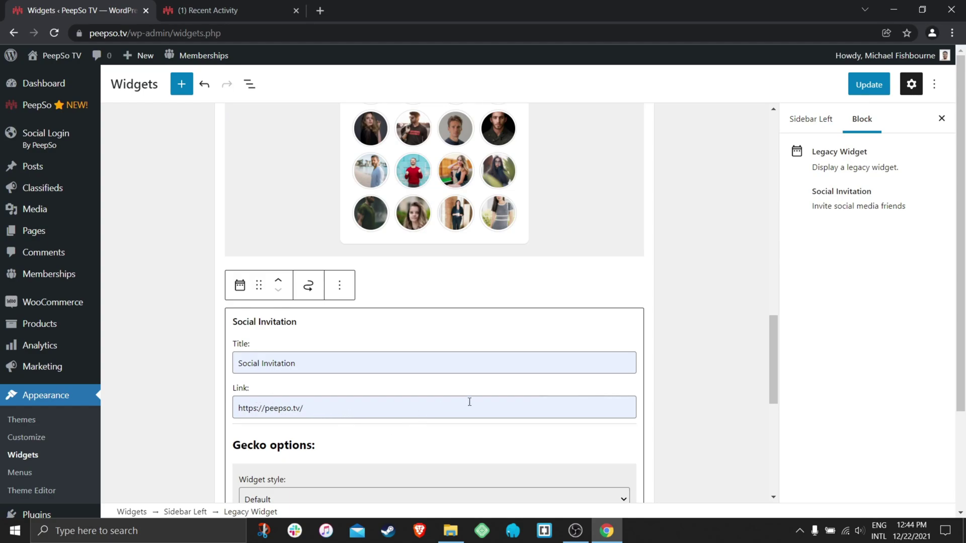
scroll(507, 396, "down", 1)
left_click(883, 92)
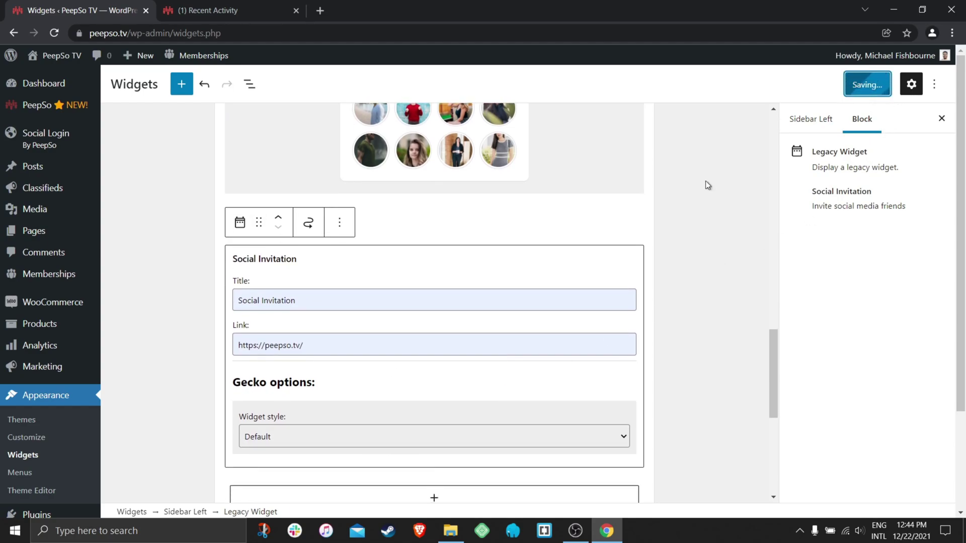
Reload the Recent Activity page and launch Facebook sharing from the Social Invitation widget.
left_click(217, 11)
left_click(54, 33)
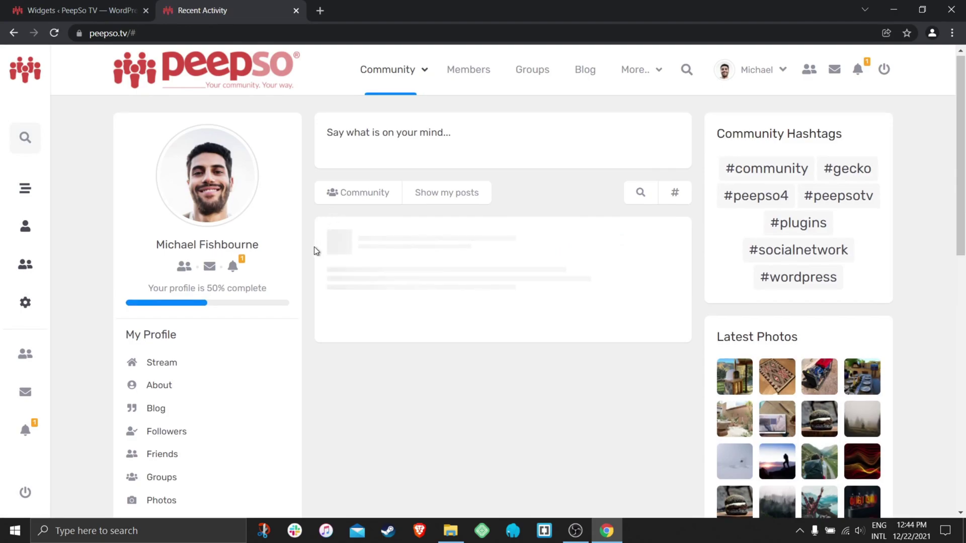
scroll(306, 253, "down", 6)
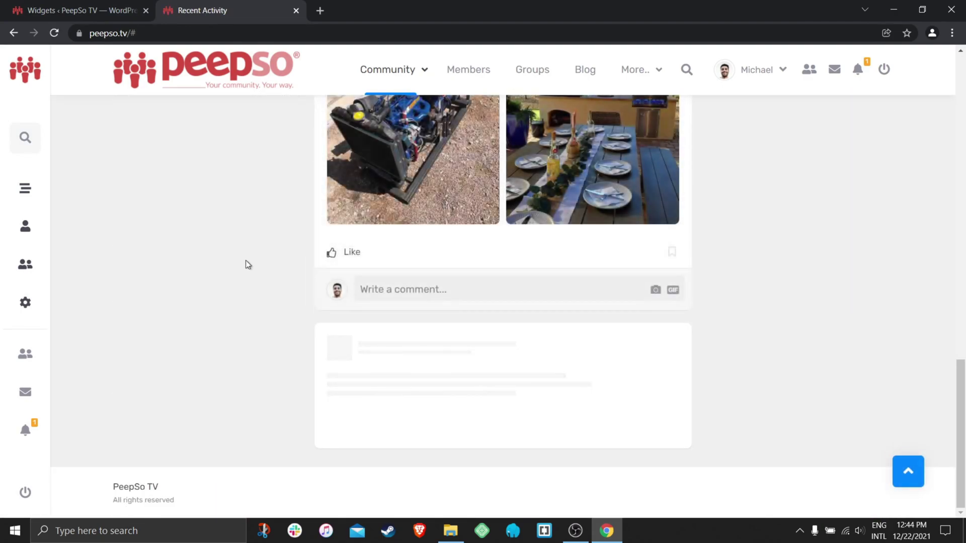
scroll(247, 263, "up", 5)
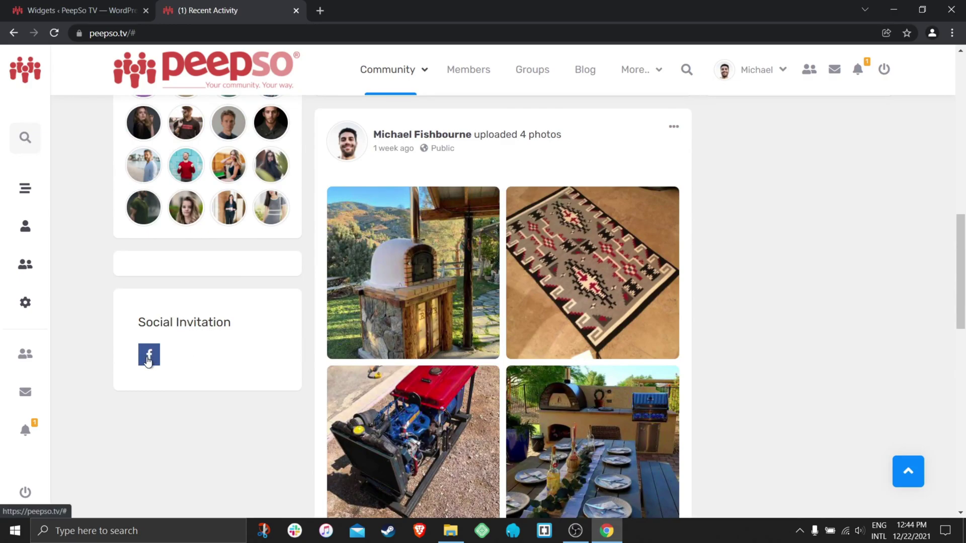
left_click(149, 359)
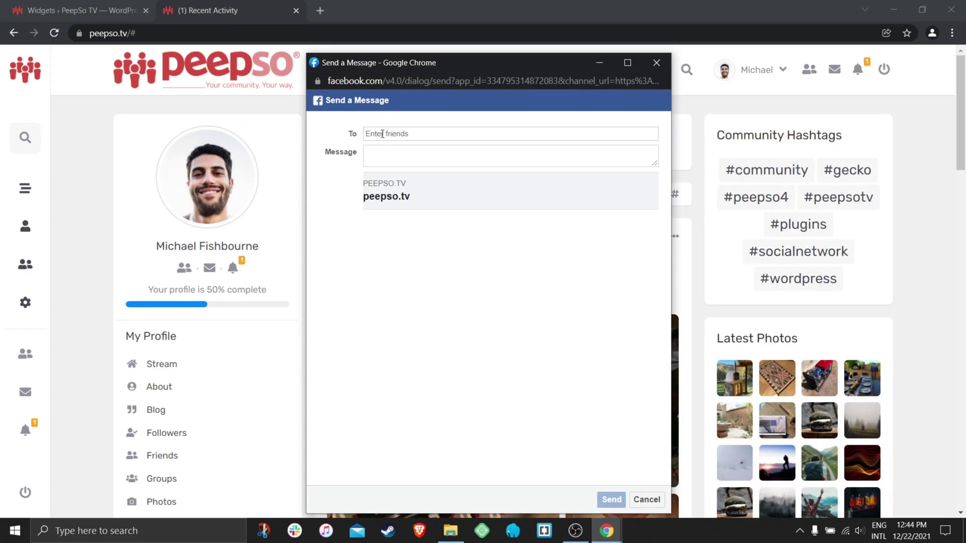
Address the message to a friend, write 'hello there visit my website', and close it unsent.
left_click(409, 134)
type("e")
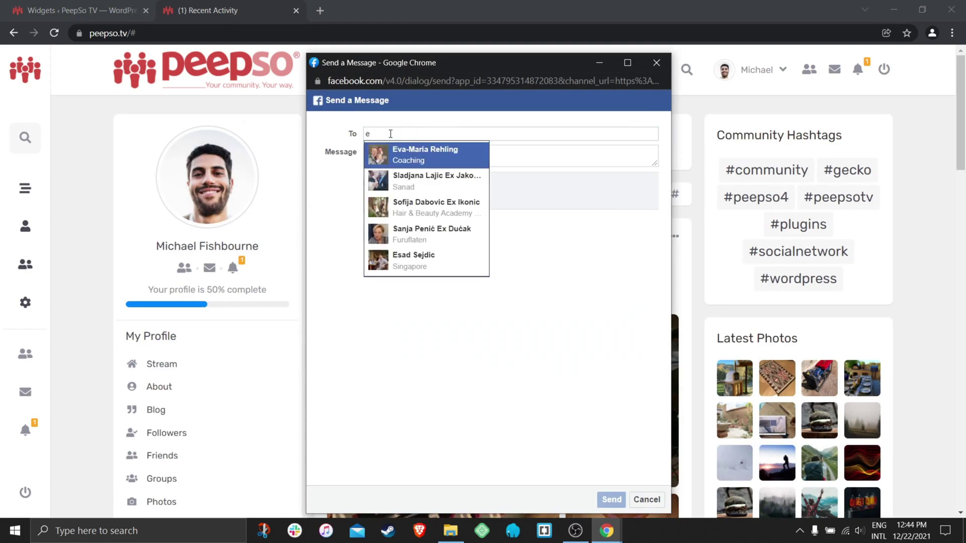
key("BackSpace")
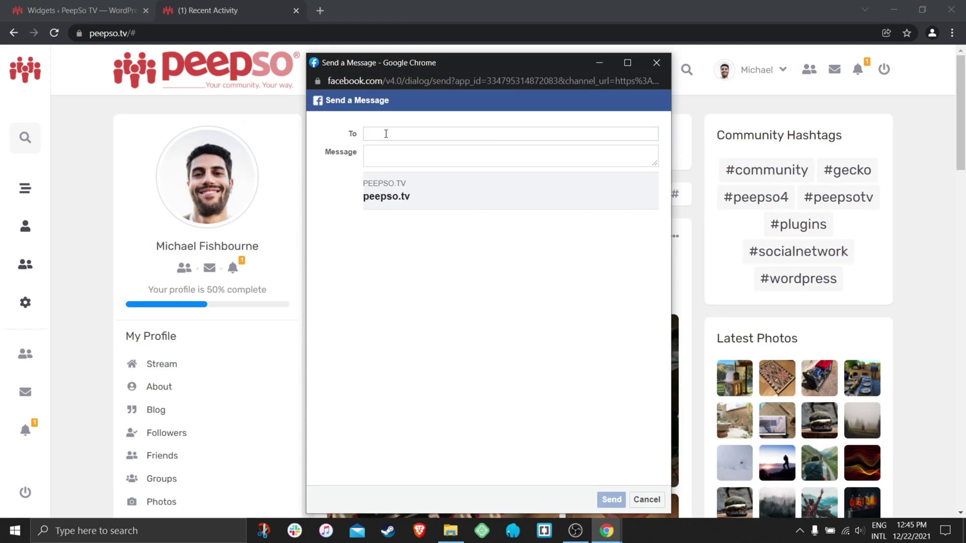
type("m")
key("BackSpace")
type("g")
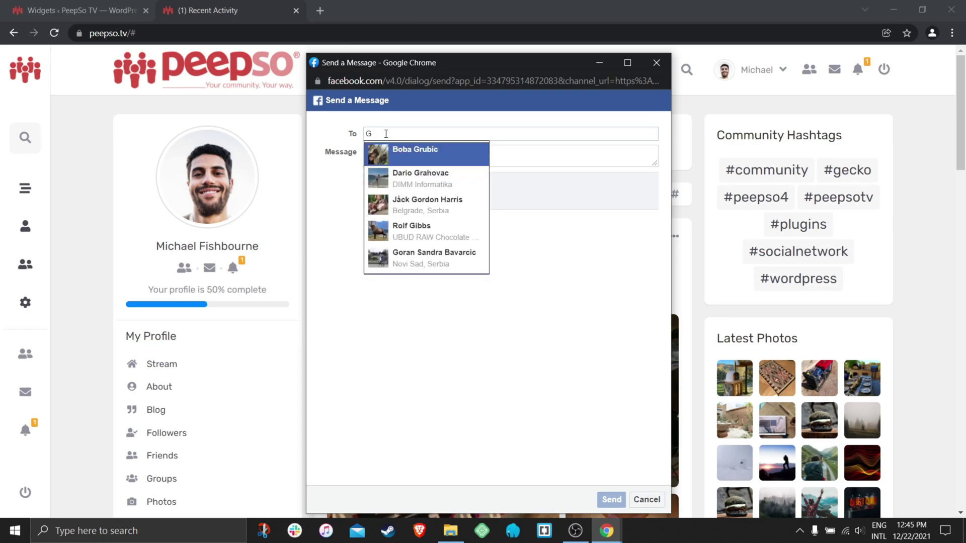
key("BackSpace")
type("Go")
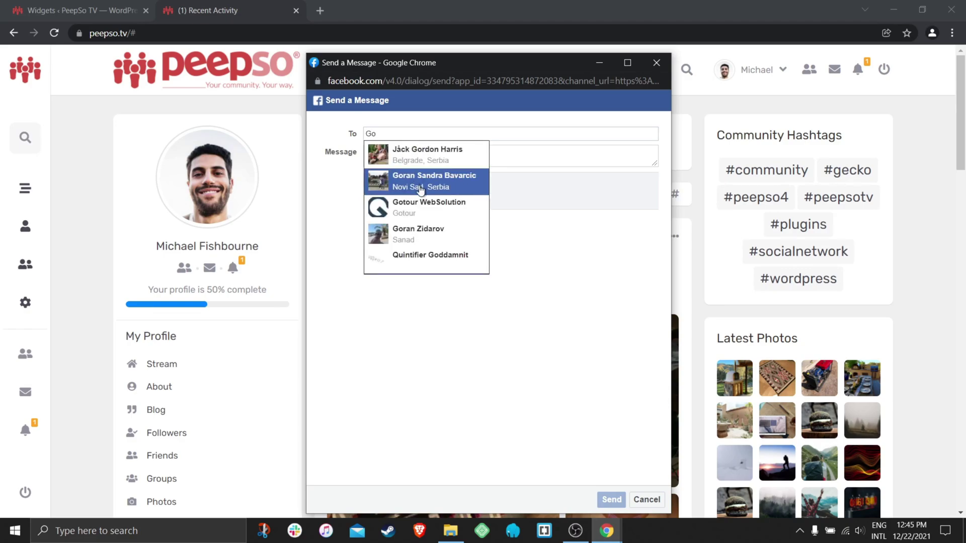
left_click(447, 181)
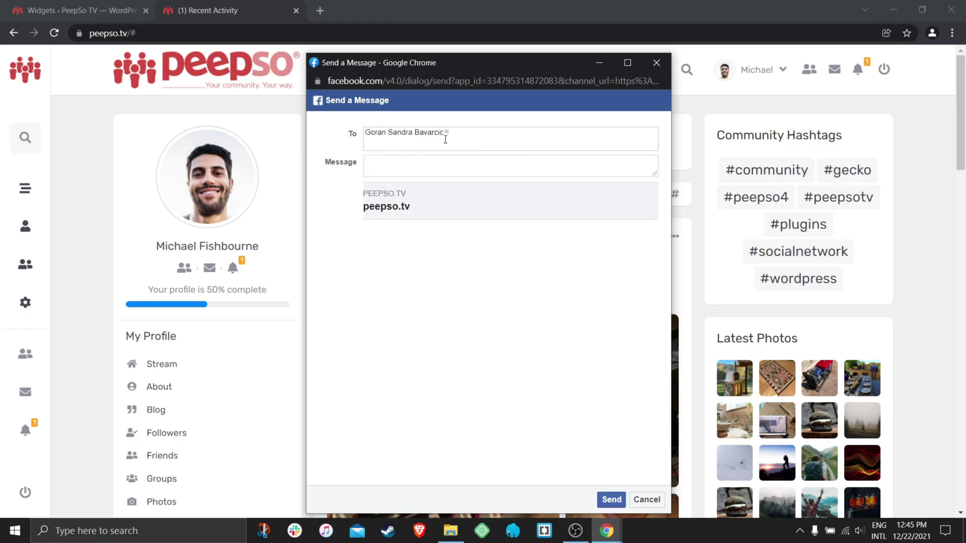
left_click(446, 162)
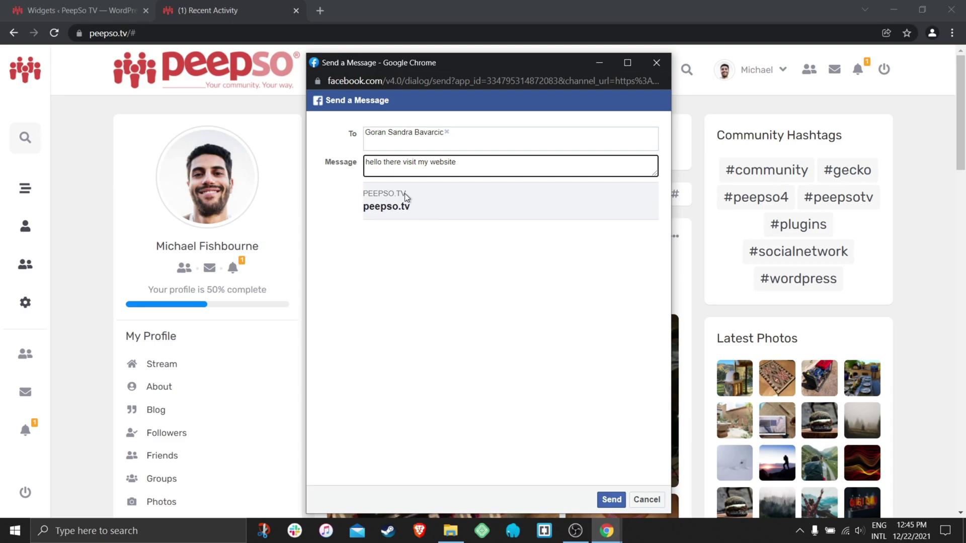
left_click(657, 62)
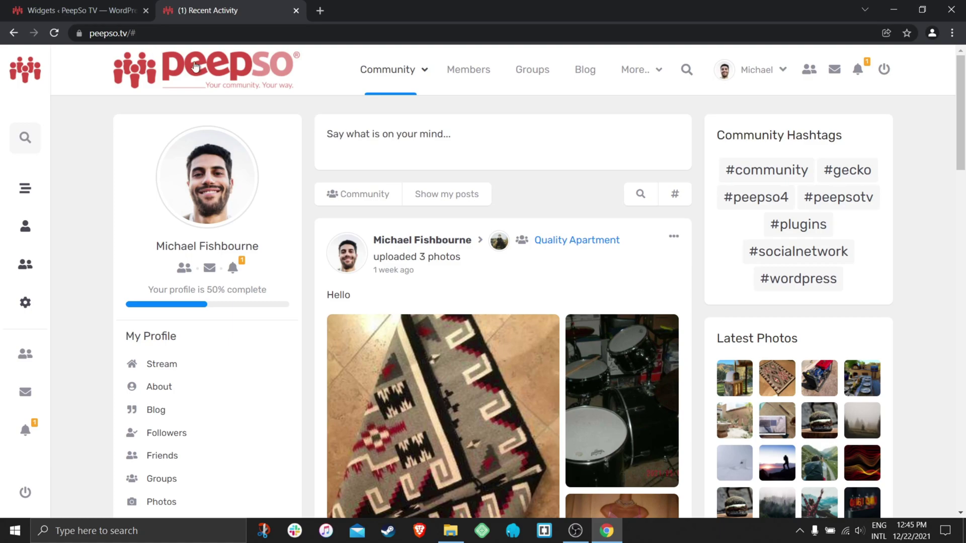
scroll(312, 286, "down", 15)
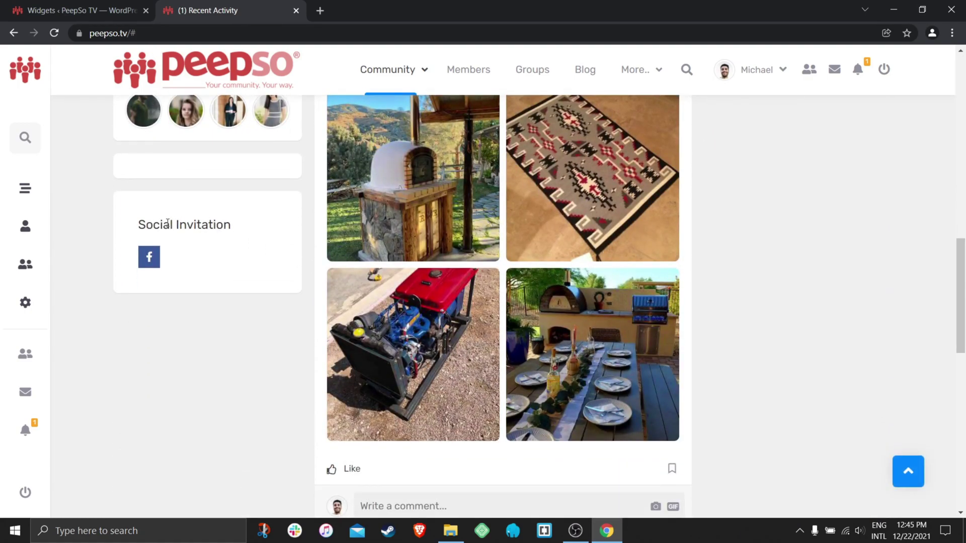
left_click_drag(139, 226, 230, 228)
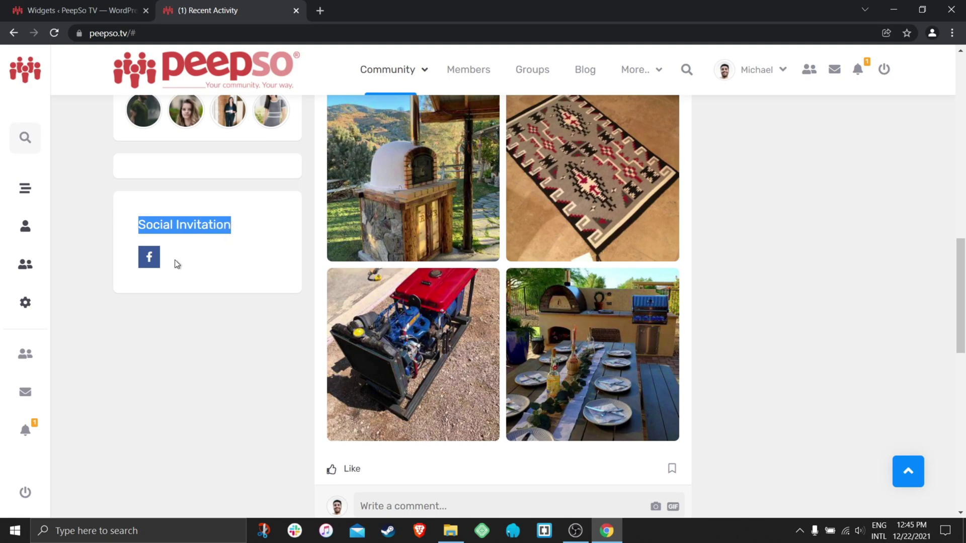
left_click(237, 261)
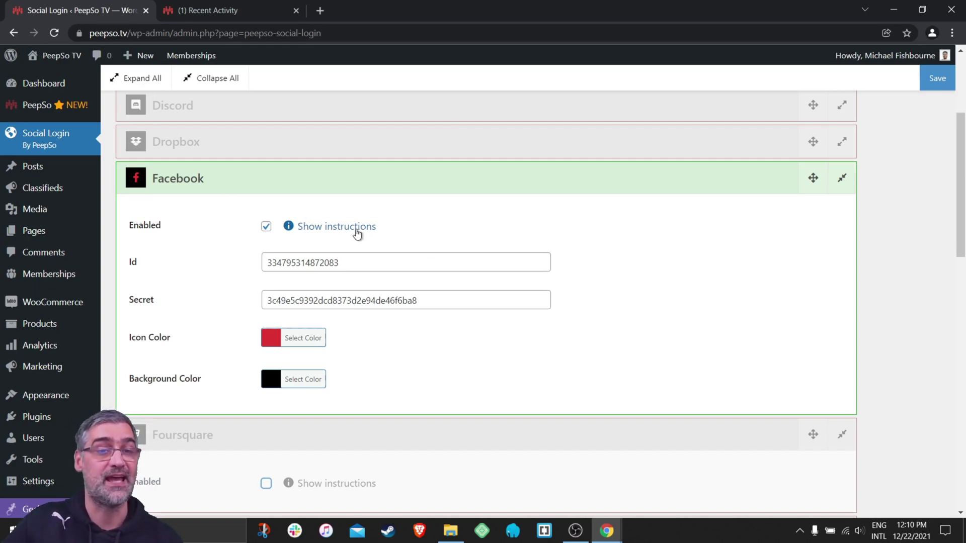
Reveal the Facebook setup instructions, then briefly view and collapse the Foursquare section.
left_click(335, 230)
scroll(442, 258, "down", 2)
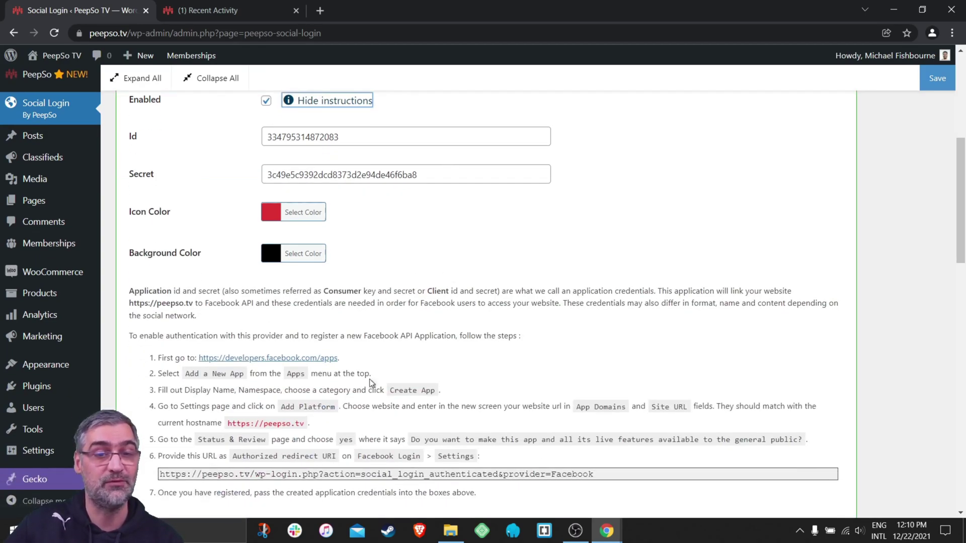
scroll(371, 388, "down", 3)
scroll(464, 370, "down", 2)
left_click(324, 338)
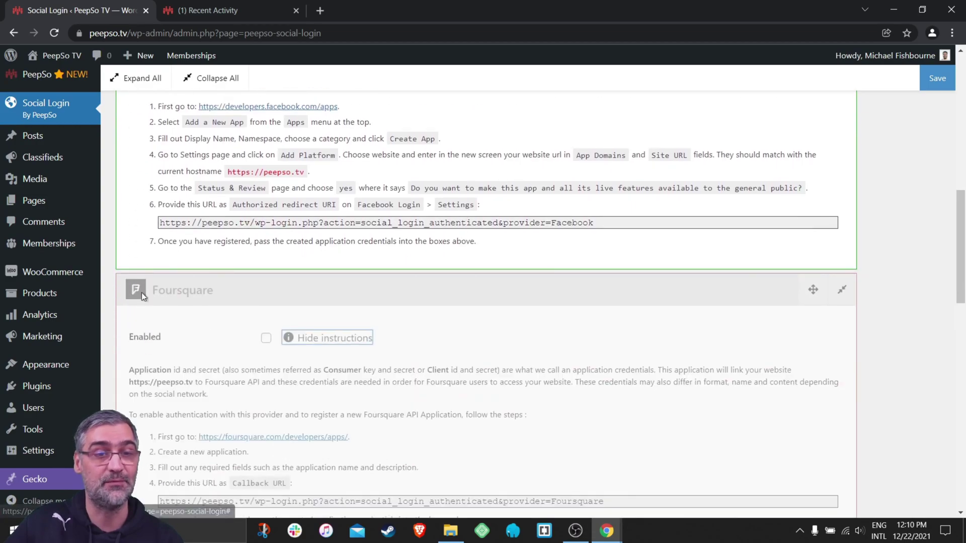
left_click(239, 294)
Enable GitHub social login and show its setup instructions.
left_click(229, 332)
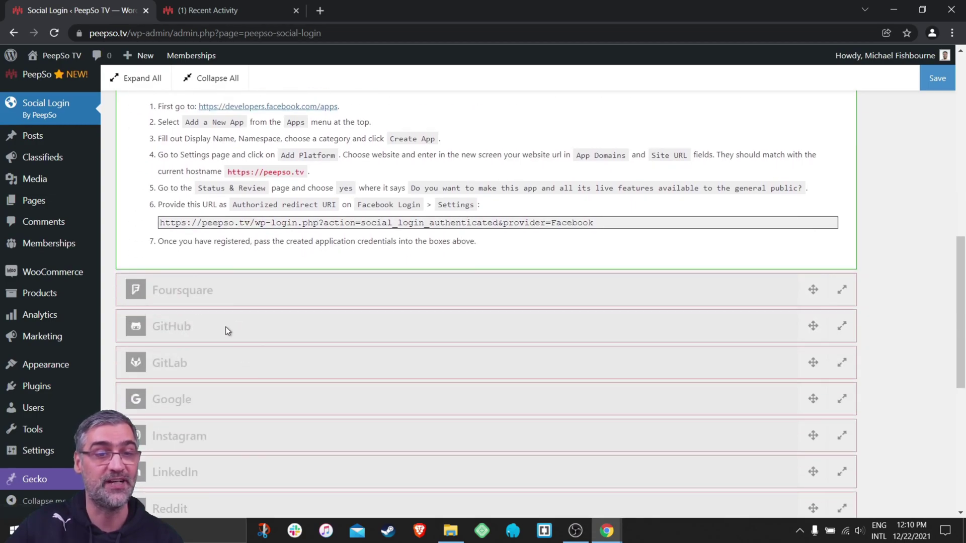
left_click(225, 327)
left_click(272, 375)
scroll(286, 372, "down", 6)
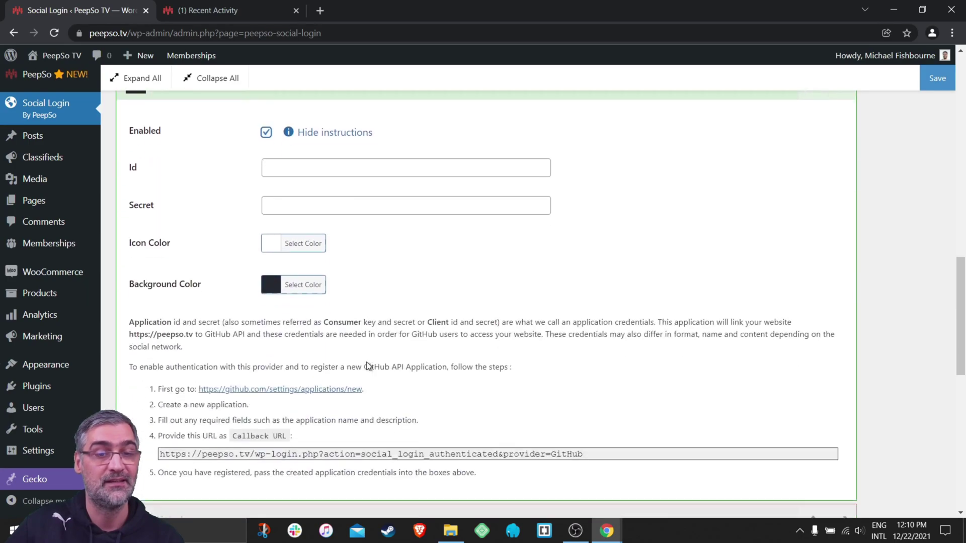
left_click_drag(476, 401, 139, 298)
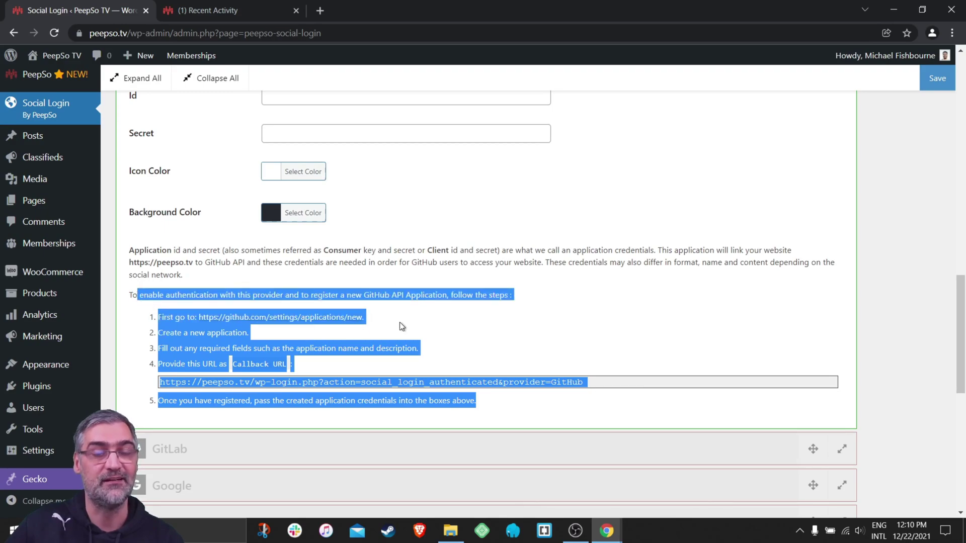
scroll(461, 329, "up", 2)
scroll(461, 329, "down", 4)
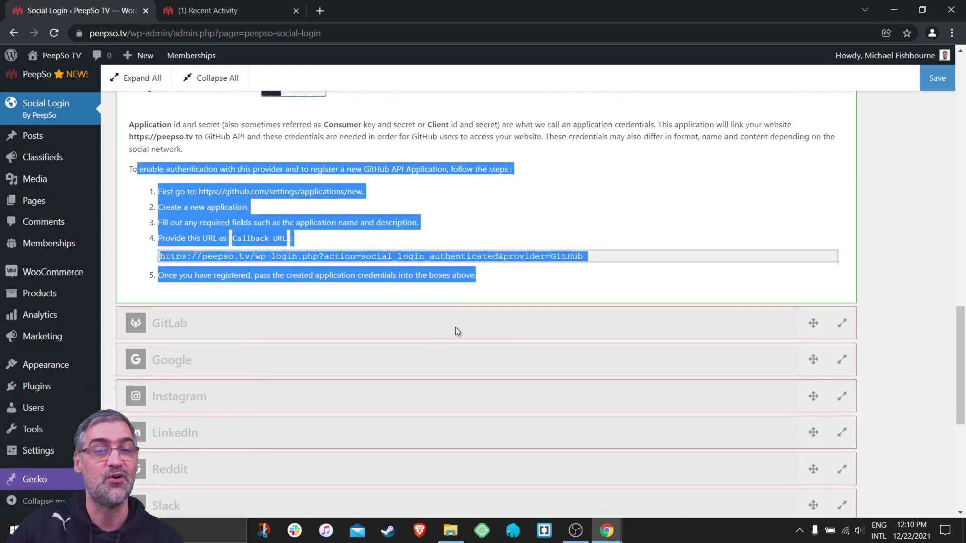
Enable GitLab social login, leaving its Id and Secret blank.
left_click(188, 326)
left_click(266, 371)
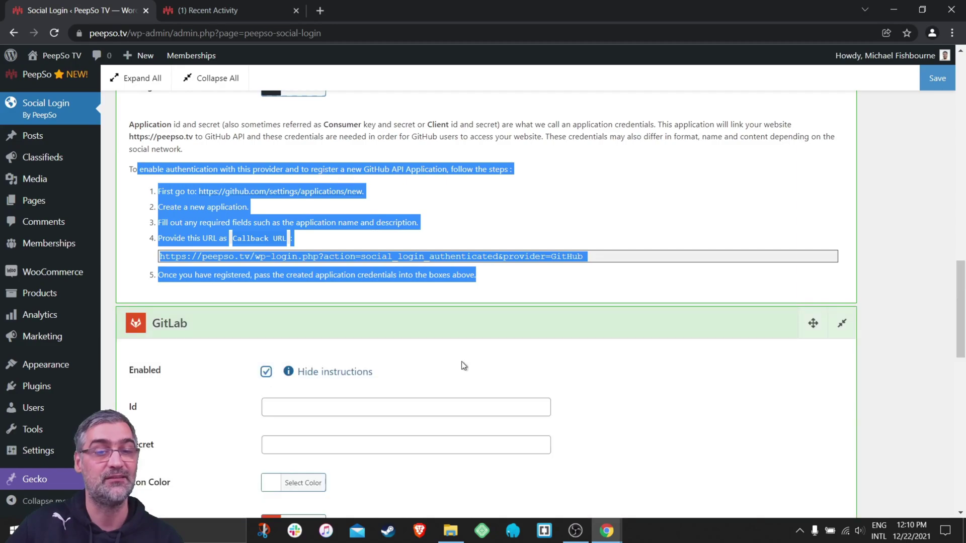
scroll(473, 361, "down", 4)
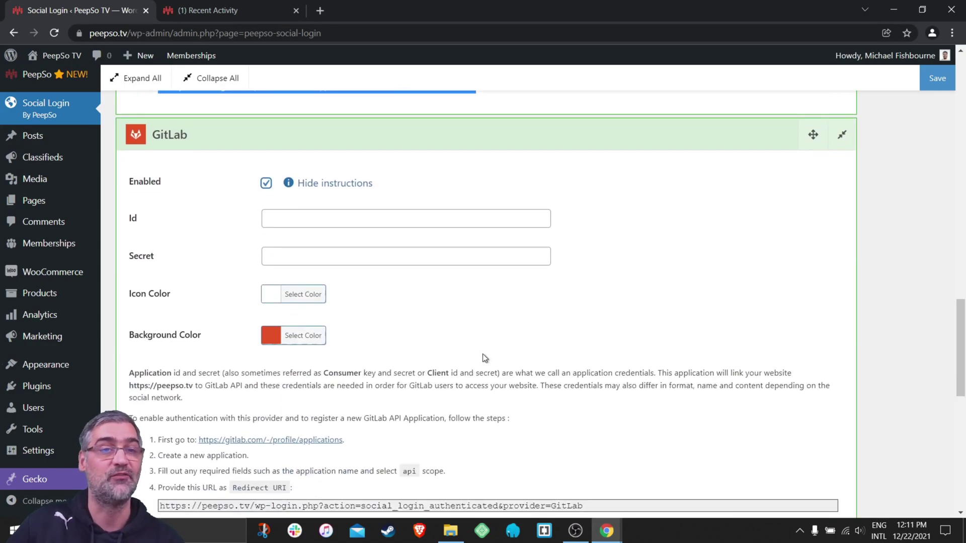
scroll(483, 354, "up", 10)
scroll(538, 340, "down", 10)
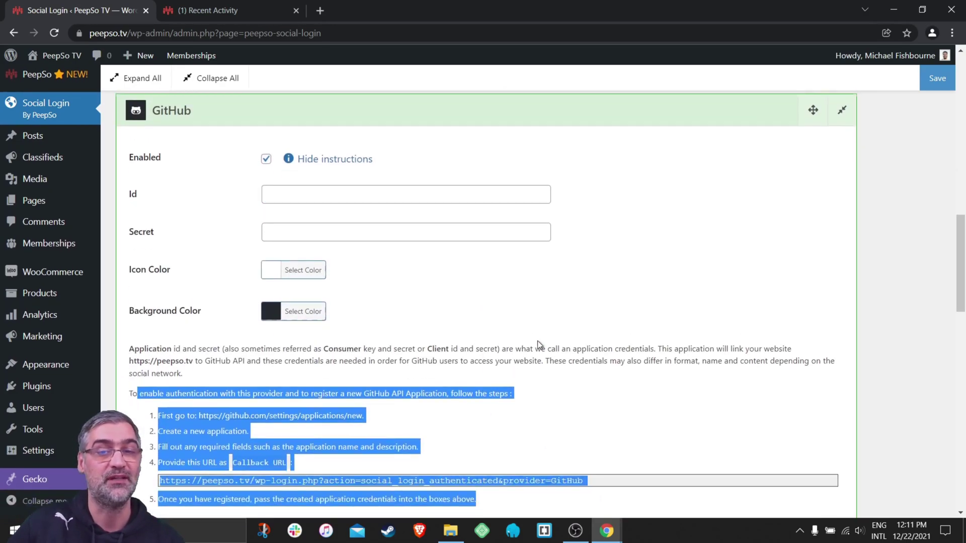
scroll(537, 341, "down", 4)
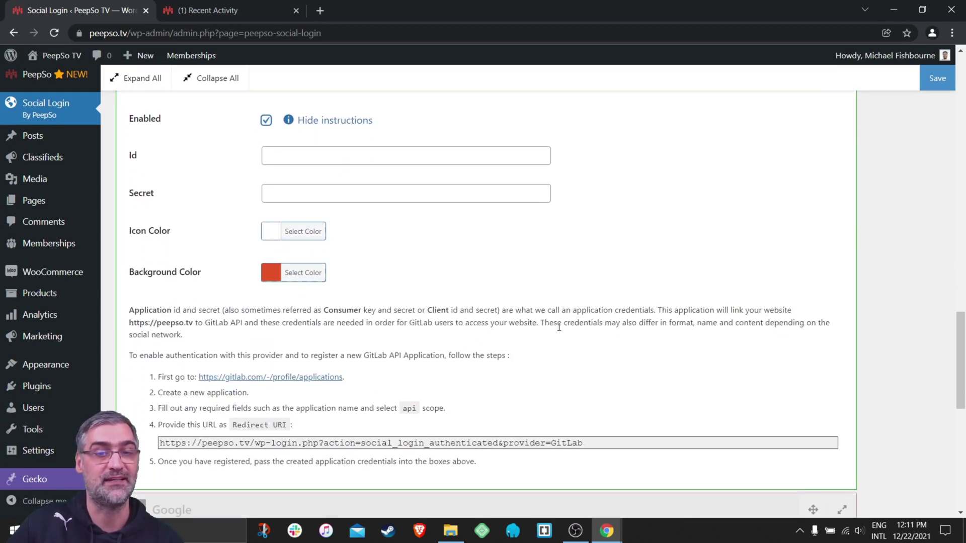
scroll(560, 325, "up", 4)
scroll(561, 325, "up", 8)
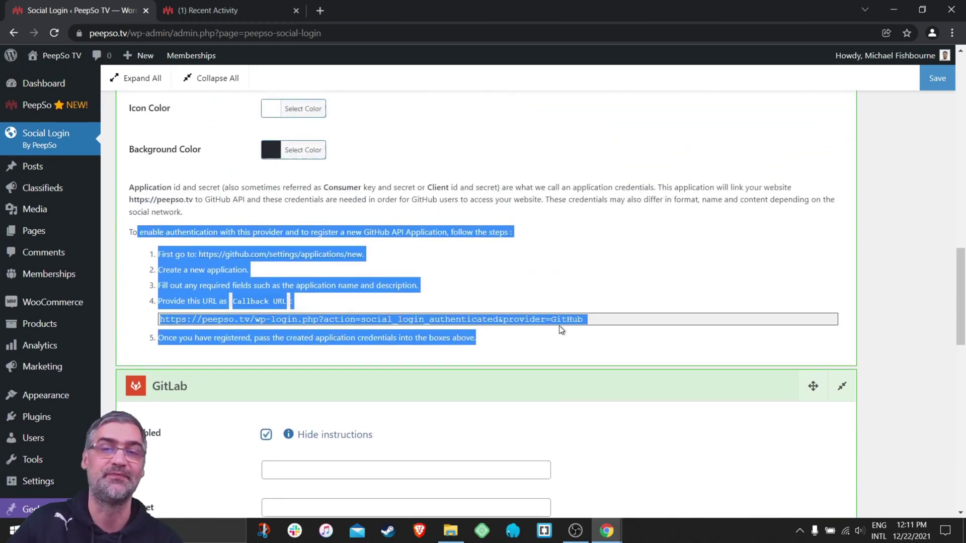